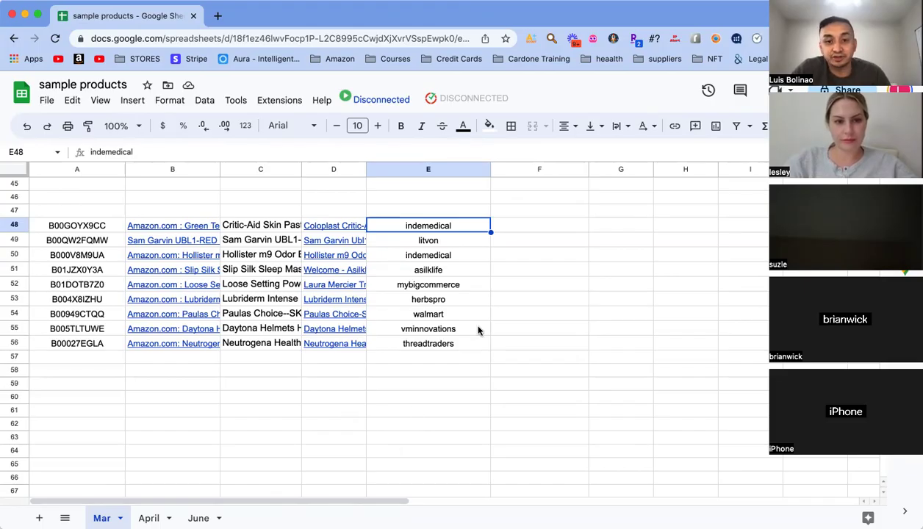
Step: Examine the supplier names in column E and the product name and ASIN in row 48 of the Mar sheet
click(437, 241)
click(421, 257)
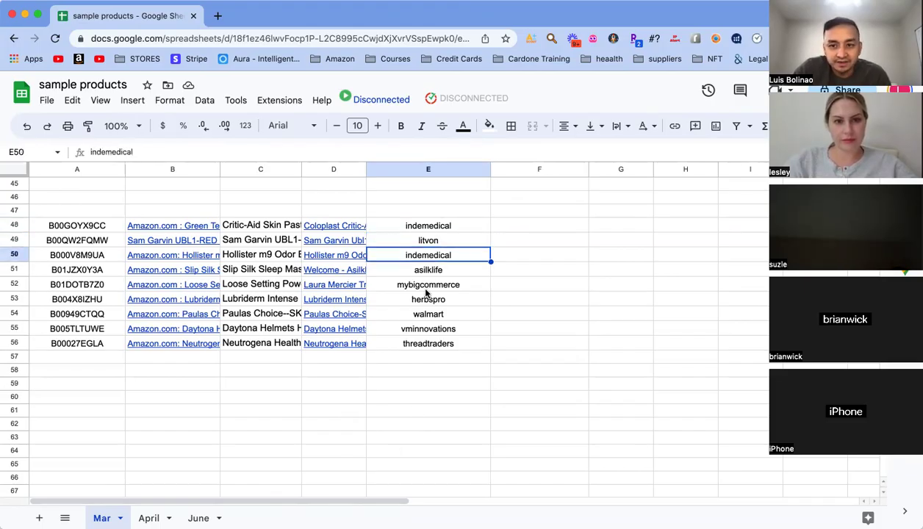
click(417, 285)
click(413, 312)
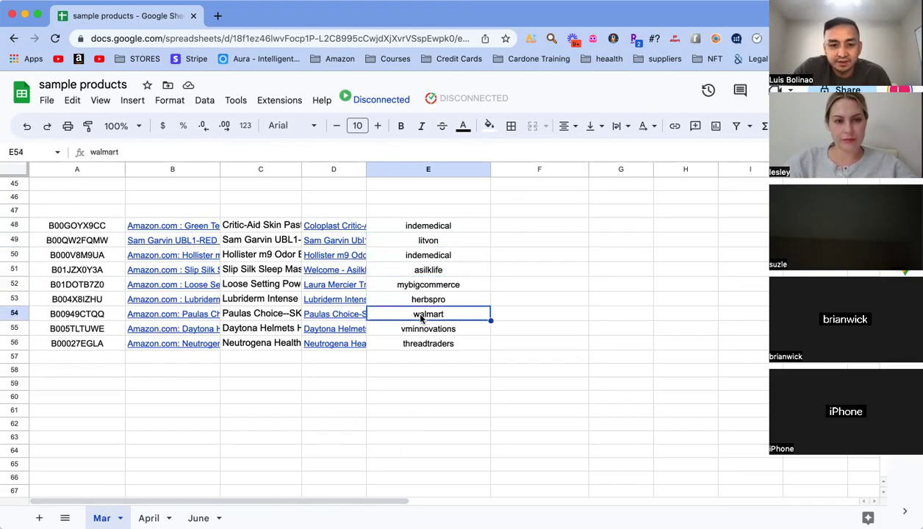
click(412, 231)
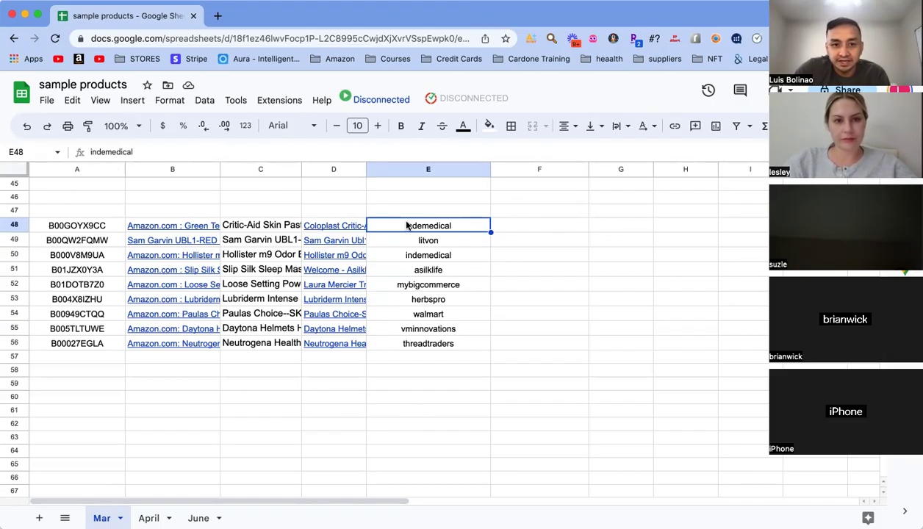
click(255, 226)
click(99, 229)
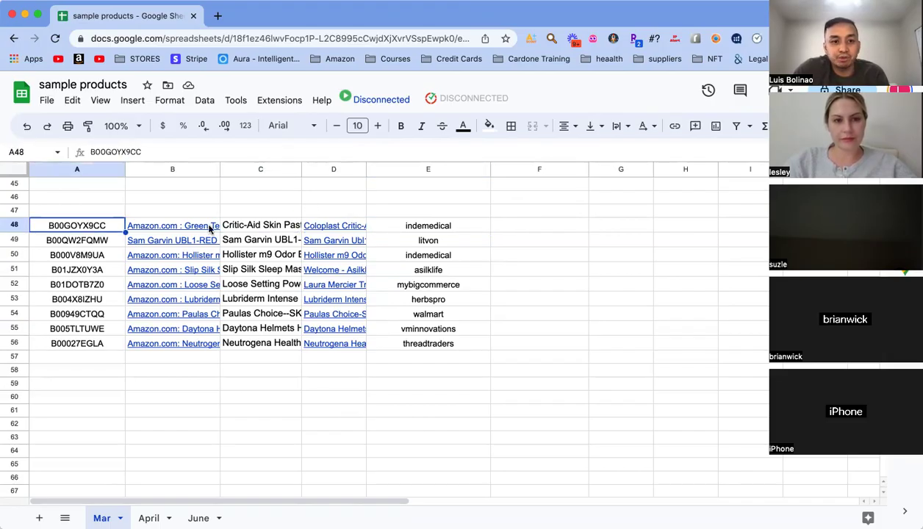
Step: Open the Amazon listing and the IndeMedical supplier page linked in row 48 for the Critic-Aid Skin Paste
click(168, 227)
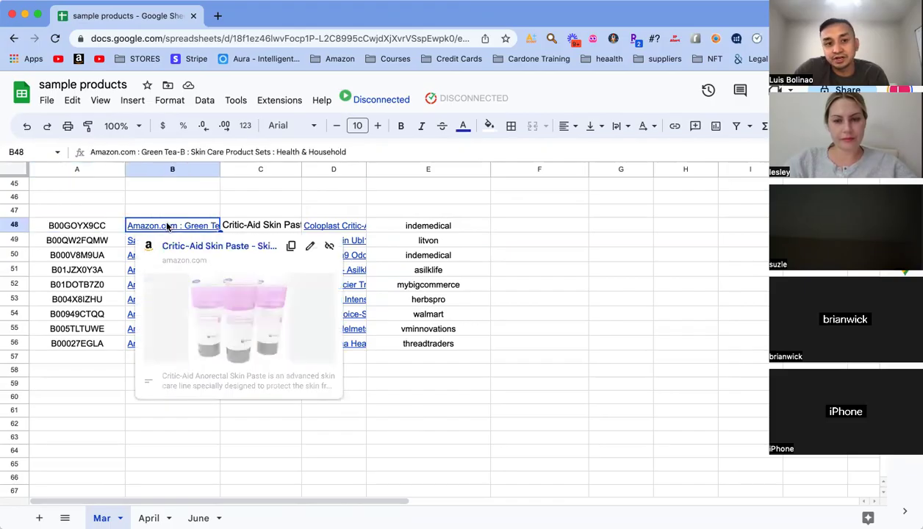
click(209, 247)
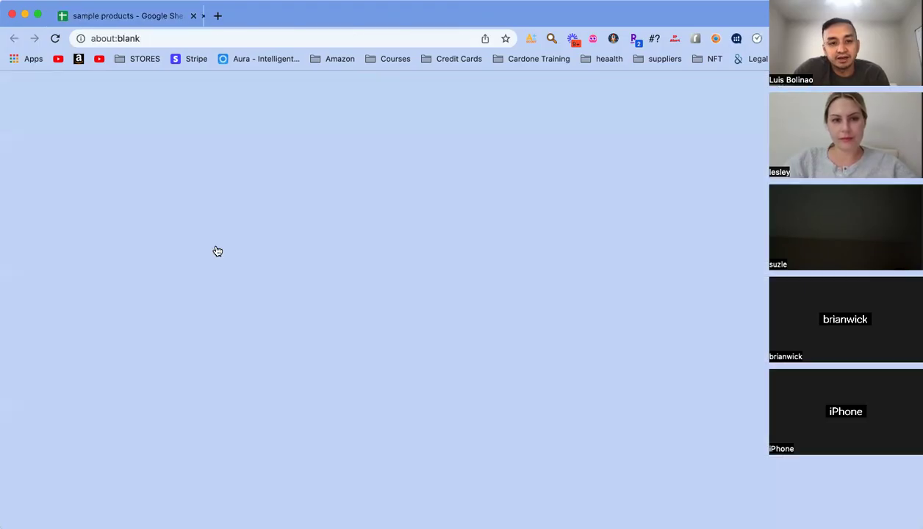
click(150, 16)
click(334, 225)
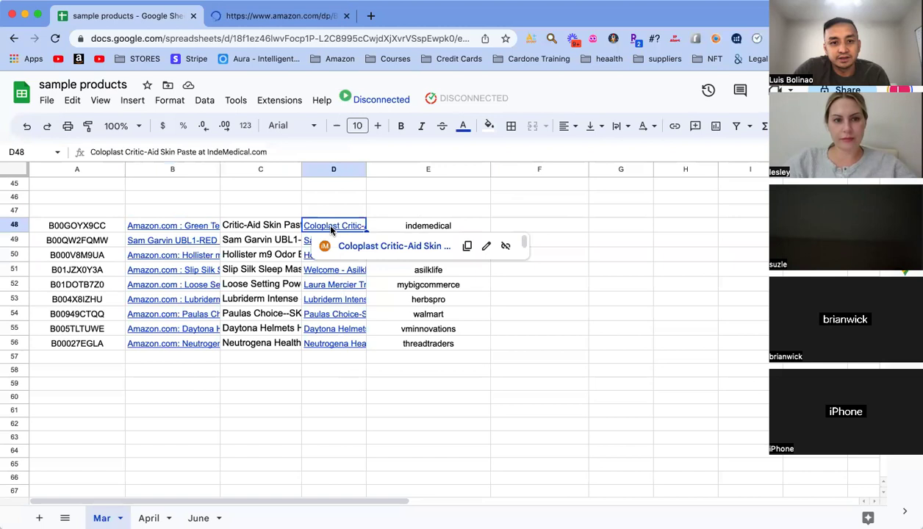
click(348, 247)
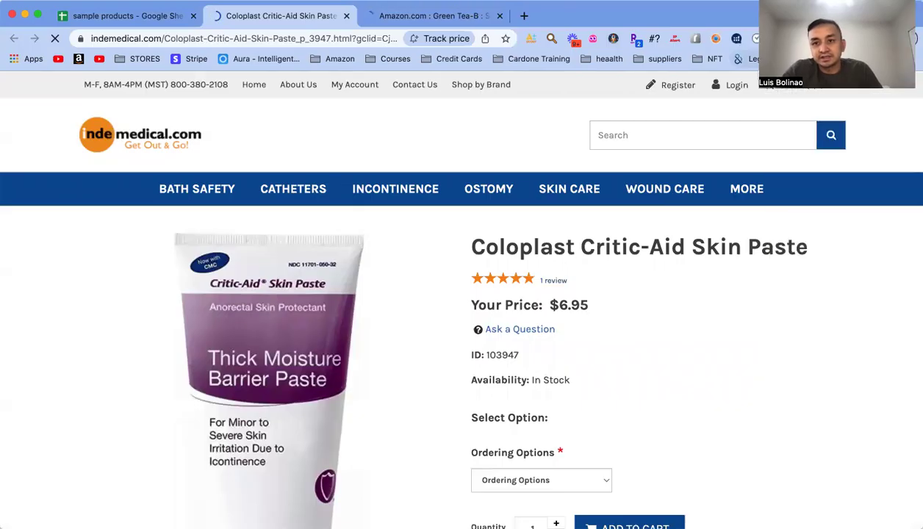
Step: Examine the SellerAmp eligibility, profit, ROI, ranks and prices for the skin paste on its Amazon listing
click(438, 22)
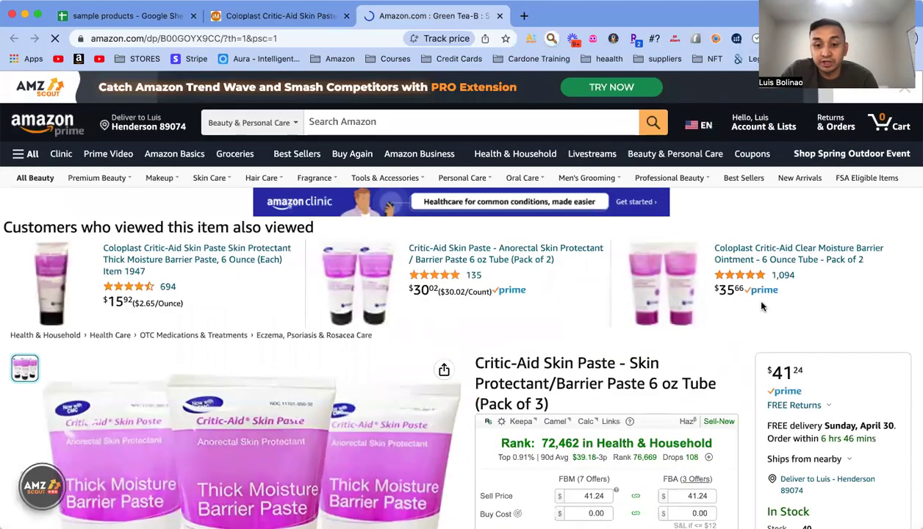
scroll(751, 307, down, 10)
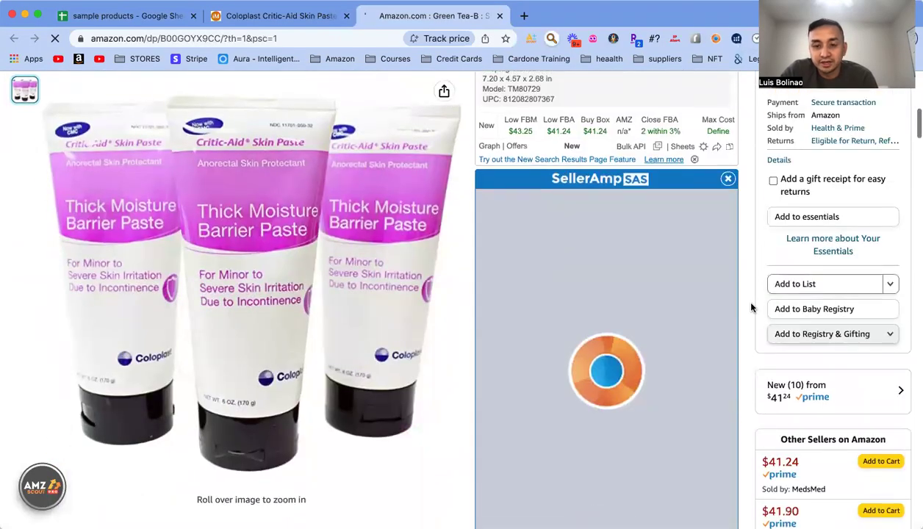
scroll(737, 296, down, 5)
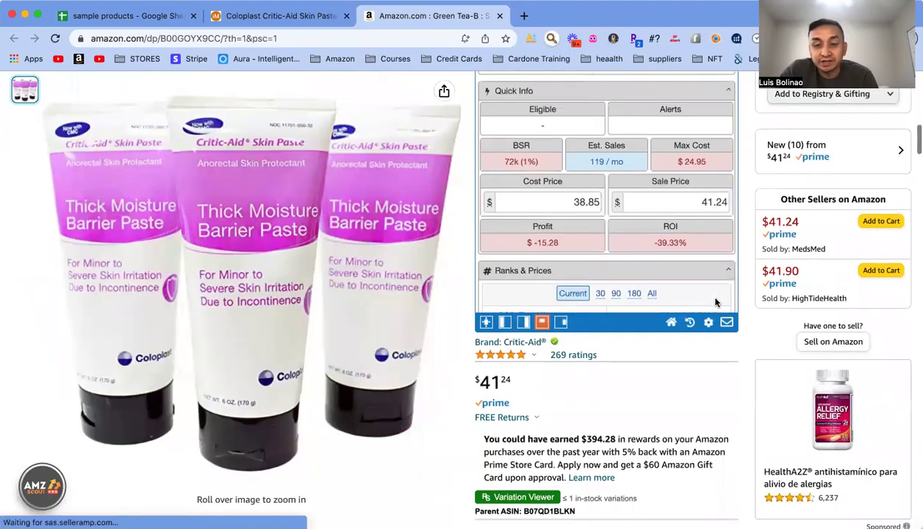
scroll(745, 250, up, 5)
scroll(744, 250, down, 2)
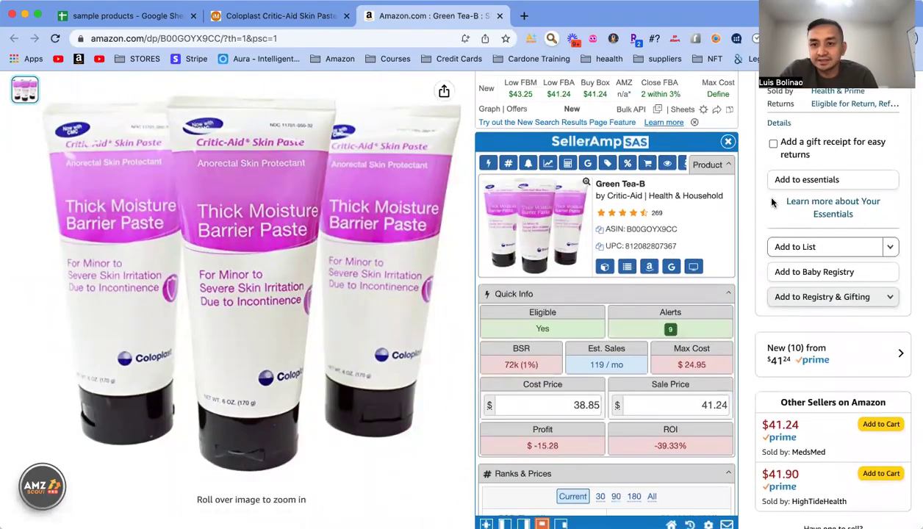
scroll(742, 213, down, 3)
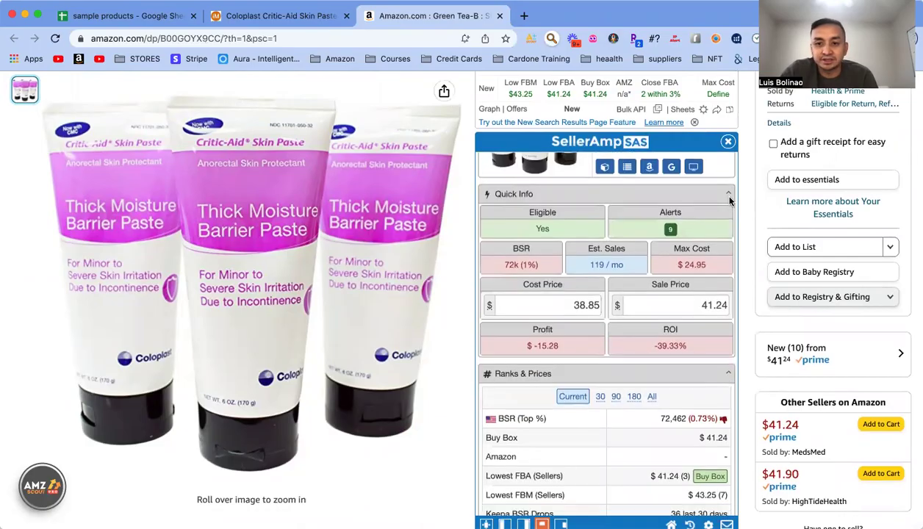
scroll(688, 197, down, 4)
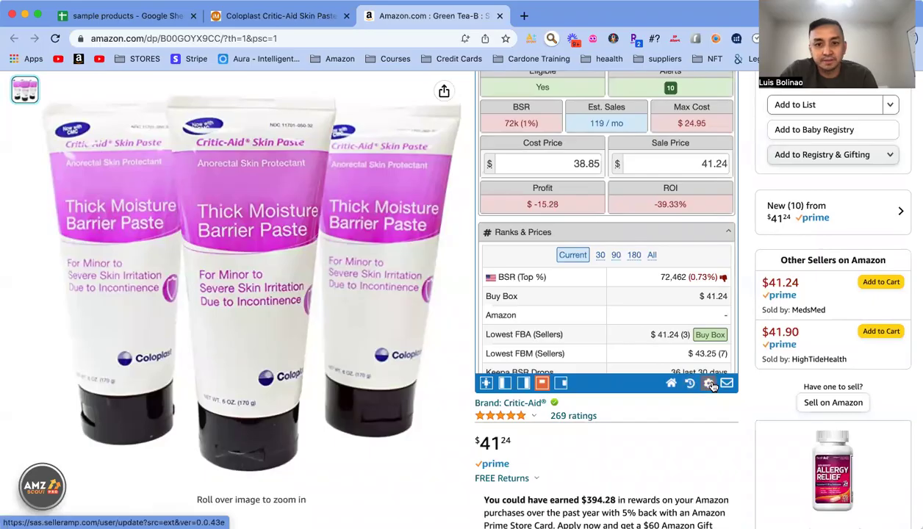
Step: Open the SellerAmp settings and examine the prep and miscellaneous fees under Additional Costs
click(709, 383)
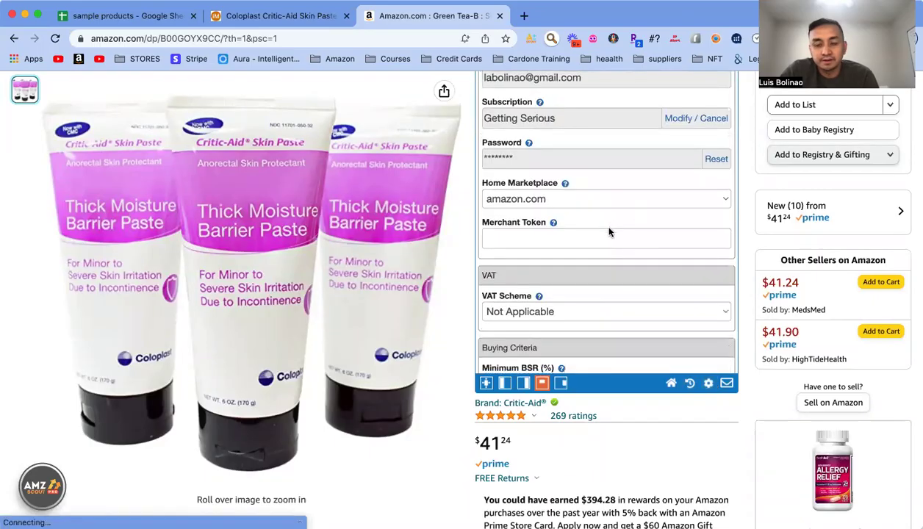
scroll(609, 232, down, 12)
scroll(609, 228, down, 15)
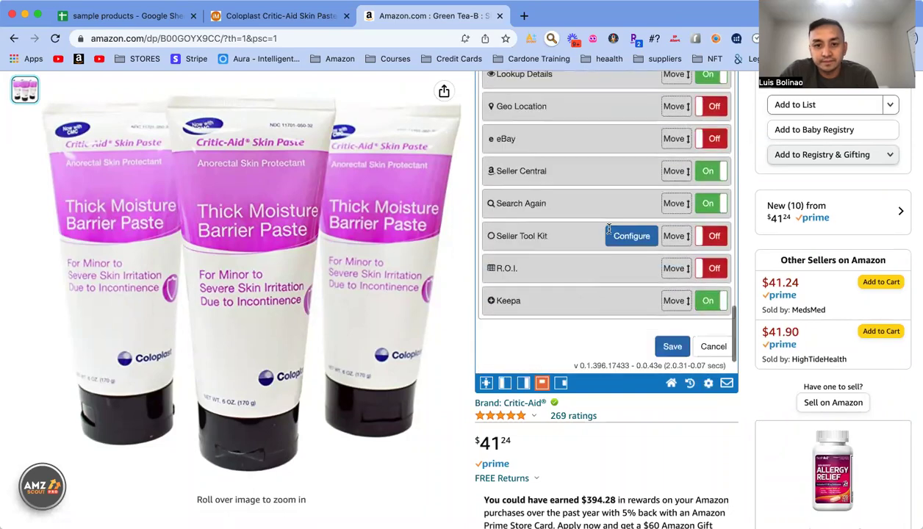
scroll(609, 229, up, 10)
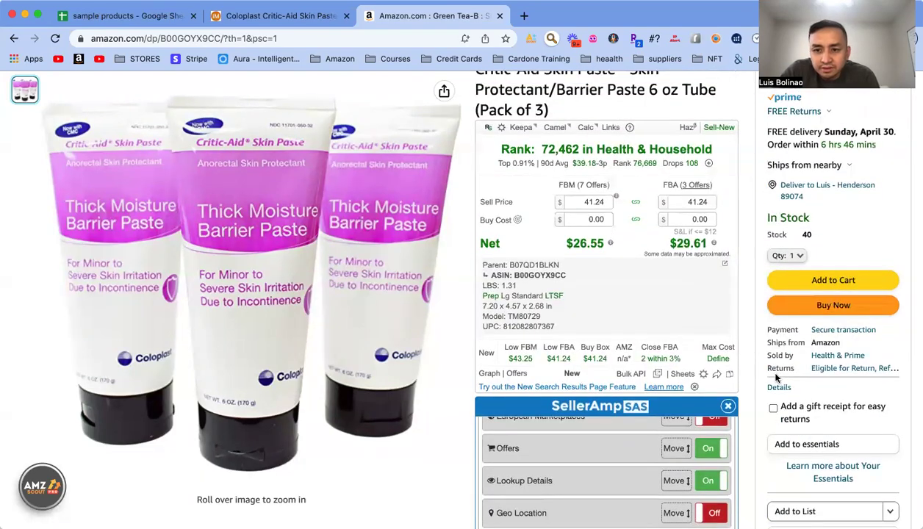
scroll(739, 355, down, 5)
scroll(587, 290, up, 6)
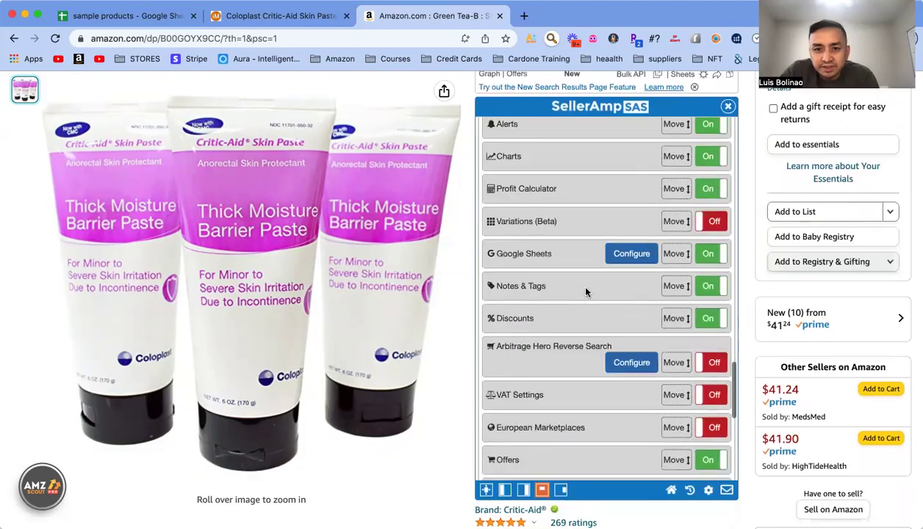
scroll(585, 291, up, 10)
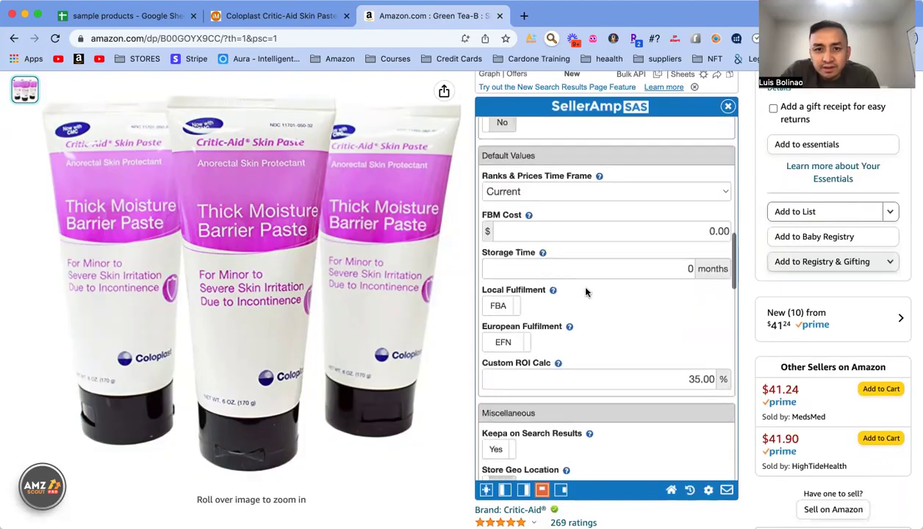
scroll(586, 291, up, 4)
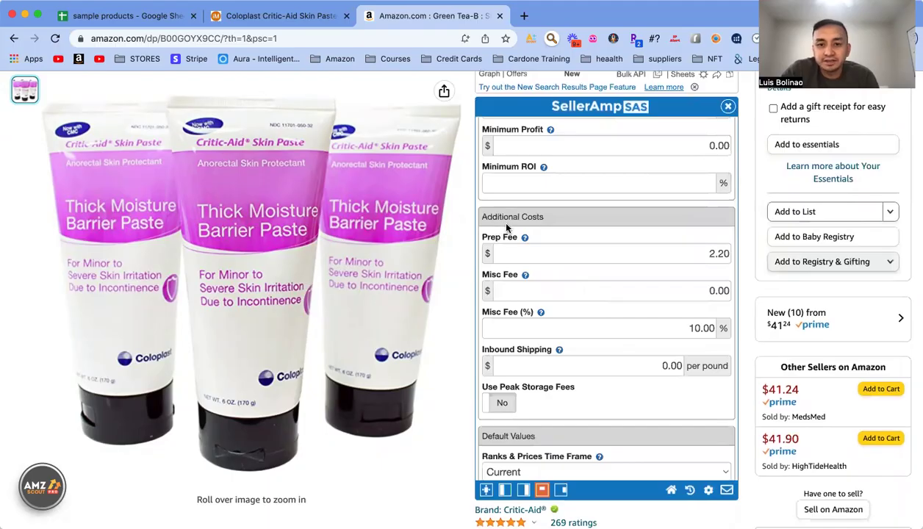
mouse_move(525, 238)
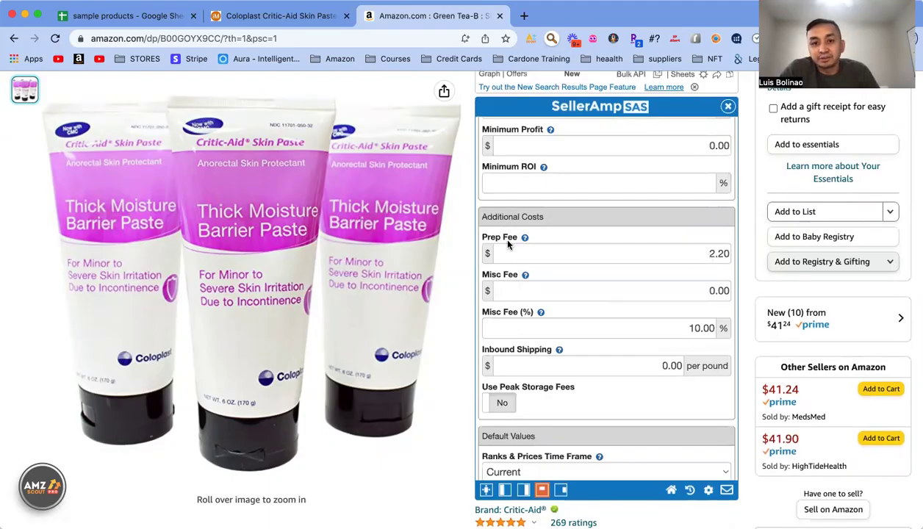
Step: Save the SellerAmp settings with the existing Prep Fee and Misc Fee (%) and reload the Amazon listing
double_click(711, 254)
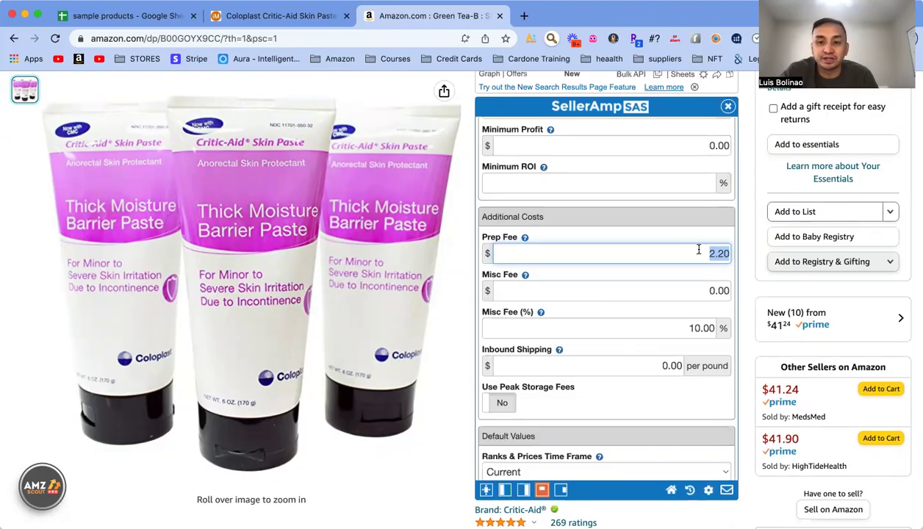
click(699, 253)
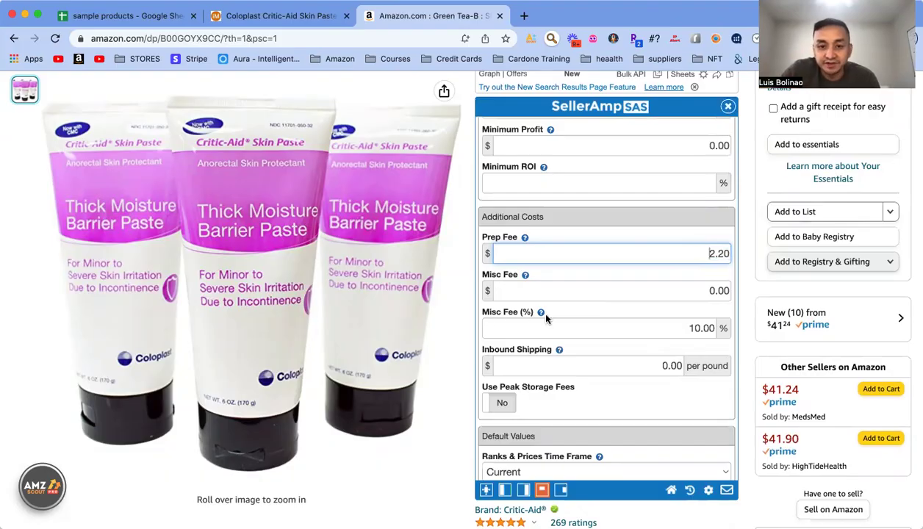
click(655, 326)
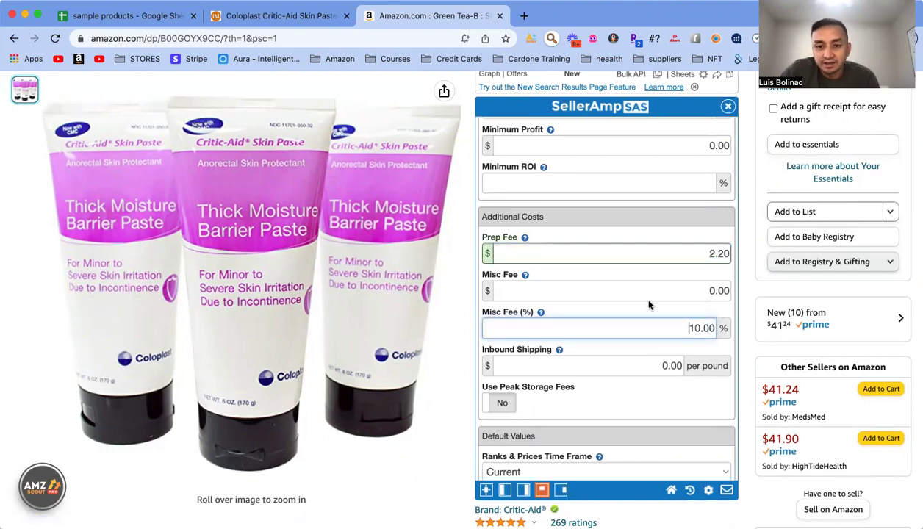
scroll(617, 306, down, 20)
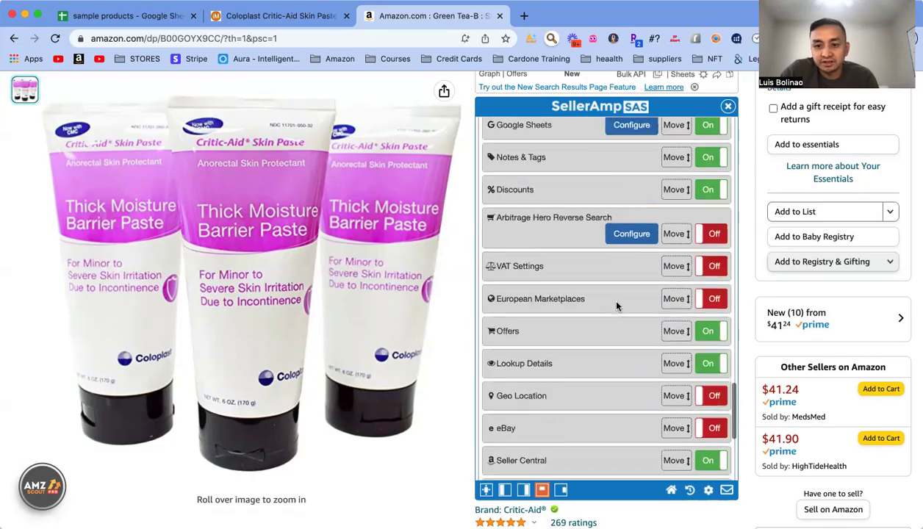
click(672, 455)
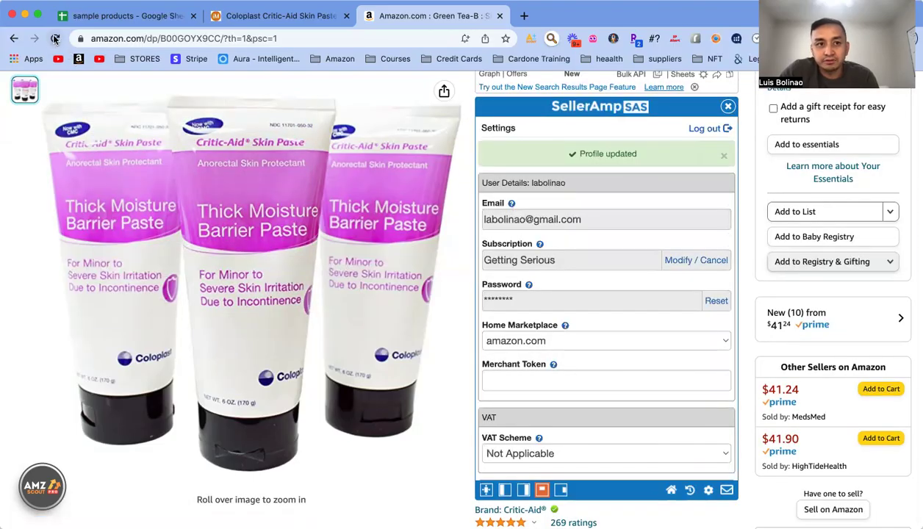
click(55, 38)
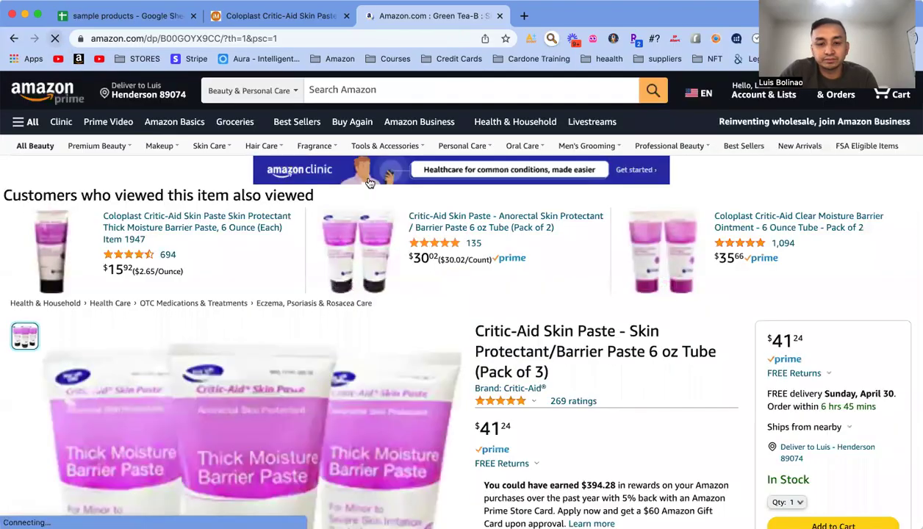
scroll(769, 302, up, 5)
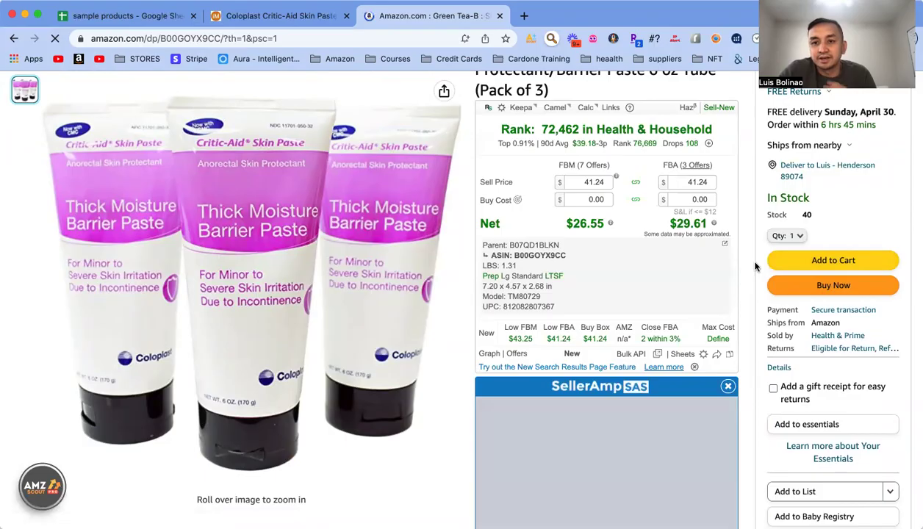
scroll(751, 266, up, 2)
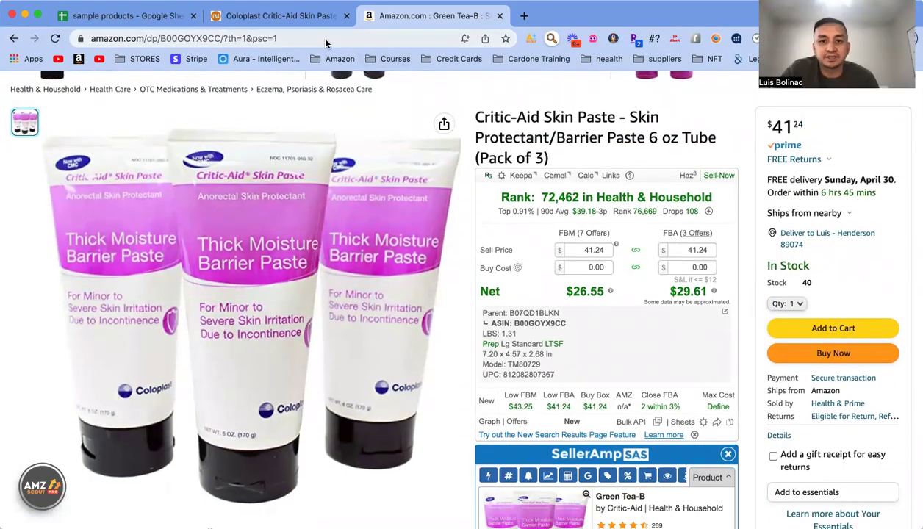
Step: Compare the product image, title and price on the IndeMedical page with the Amazon three-pack listing
click(281, 18)
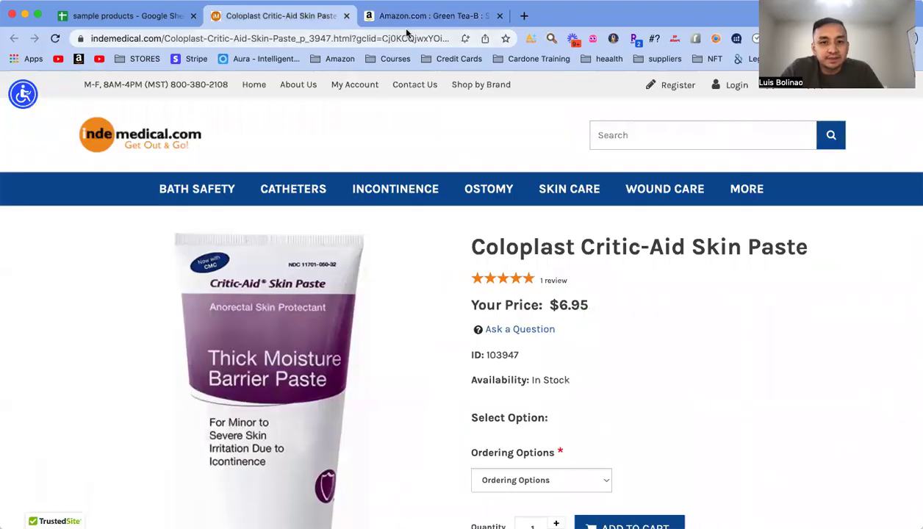
scroll(789, 236, down, 1)
scroll(764, 233, down, 1)
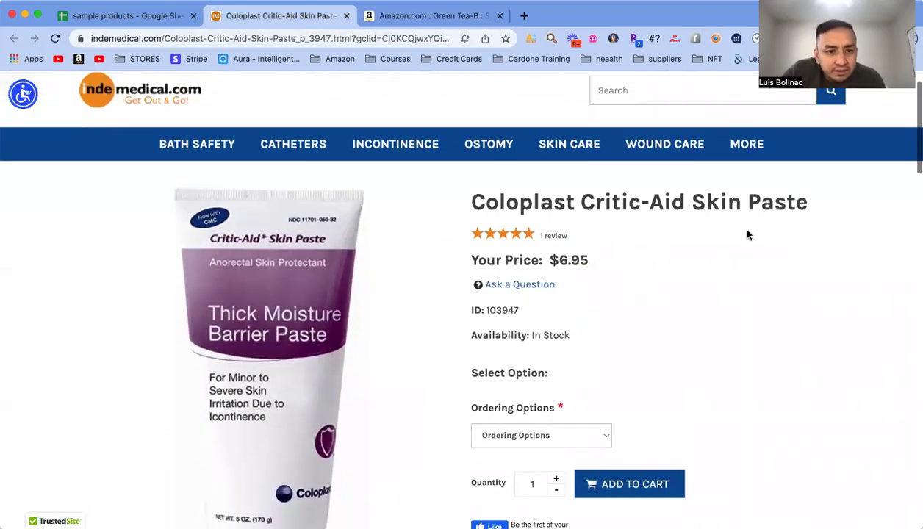
scroll(748, 235, down, 2)
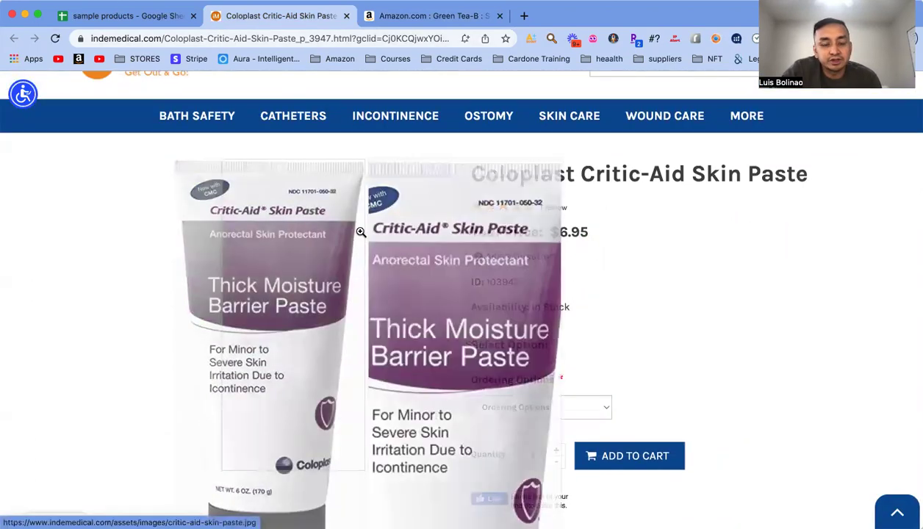
scroll(455, 235, up, 2)
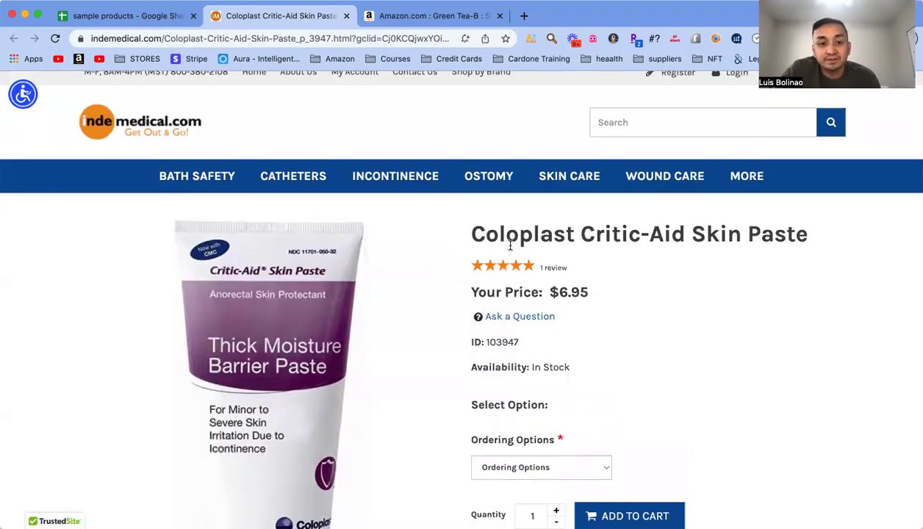
scroll(510, 246, down, 2)
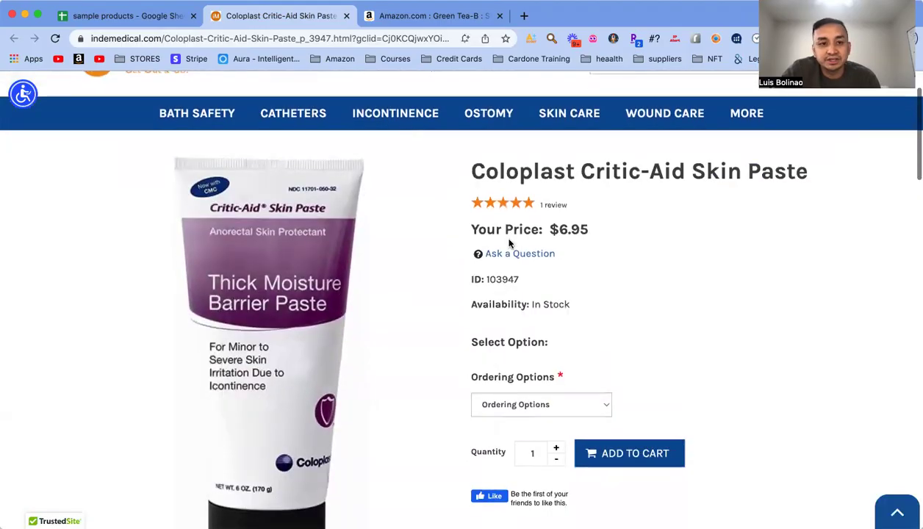
click(423, 16)
mouse_move(223, 185)
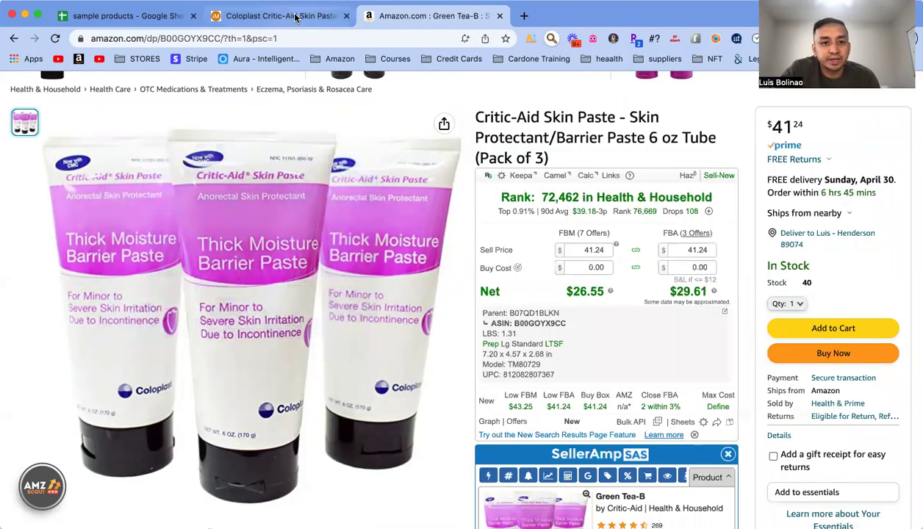
Step: Inspect the tube packaging up close on the Amazon three-pack listing against the single tube shown on the supplier page
click(294, 17)
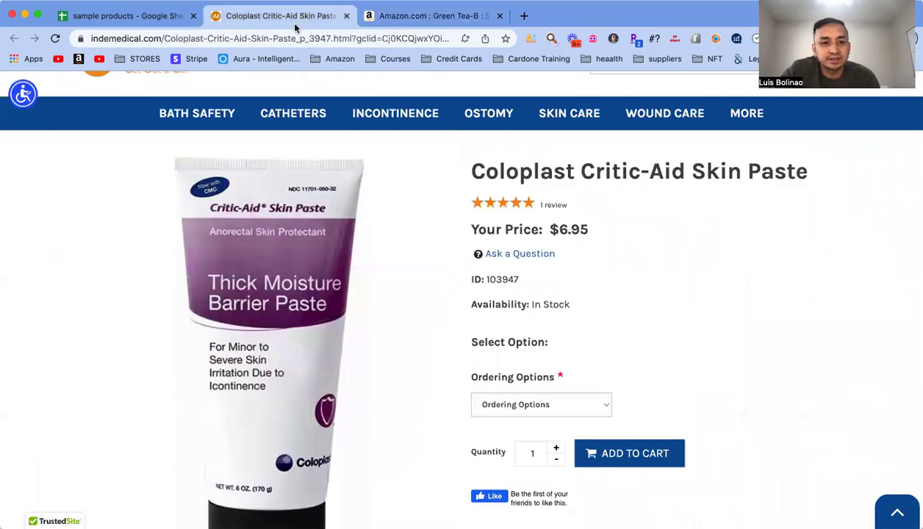
mouse_move(259, 328)
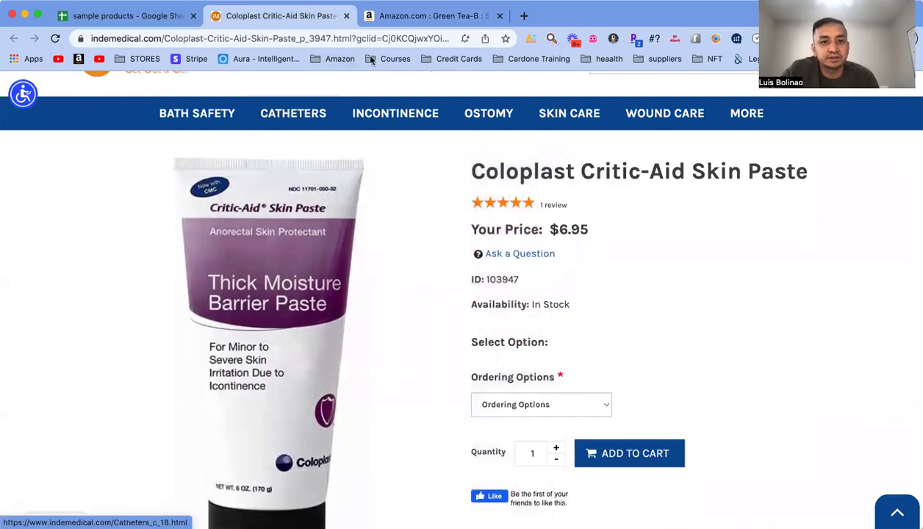
click(412, 16)
mouse_move(228, 332)
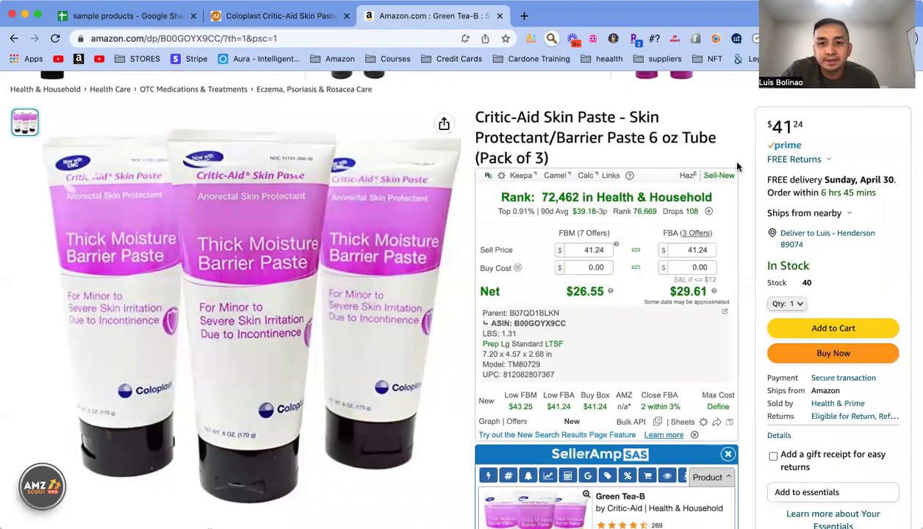
scroll(737, 167, down, 1)
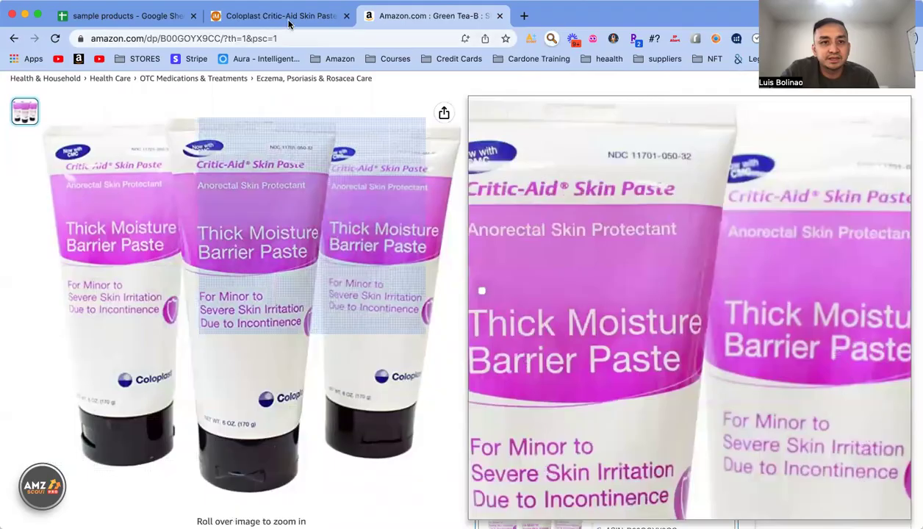
click(287, 19)
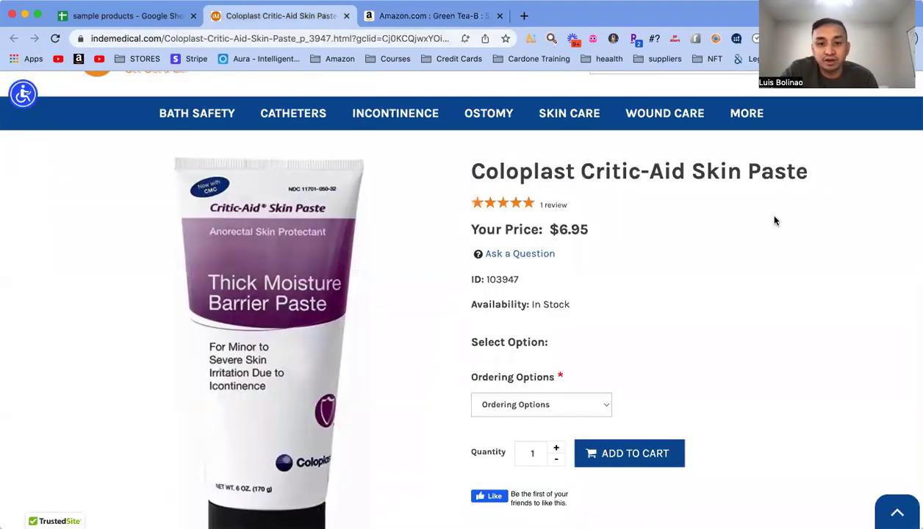
click(402, 17)
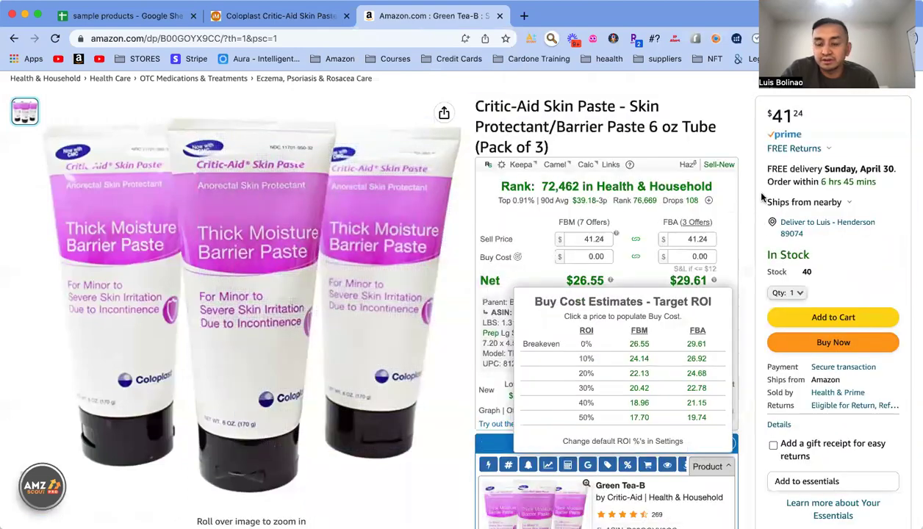
Step: Review the three-pack listing's title, pack size, sales rank and offer figures on Amazon
scroll(751, 216, down, 3)
scroll(751, 215, up, 3)
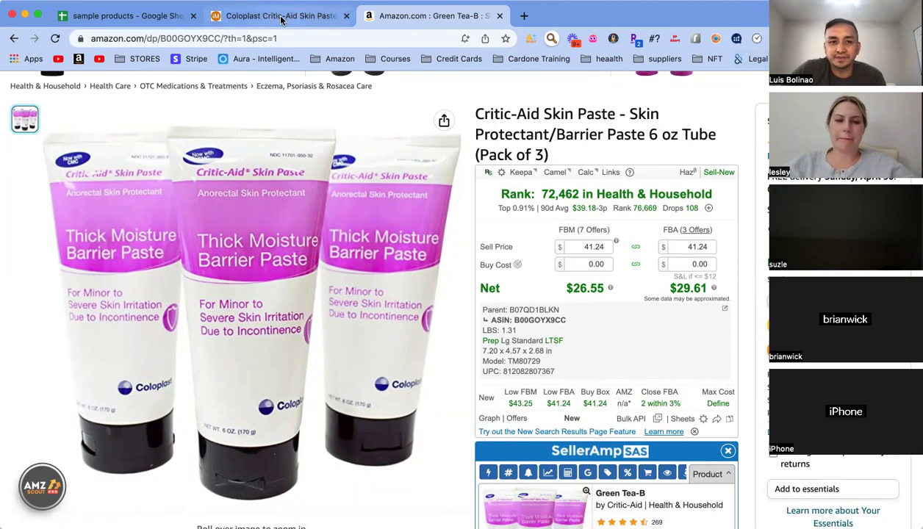
click(316, 16)
click(367, 18)
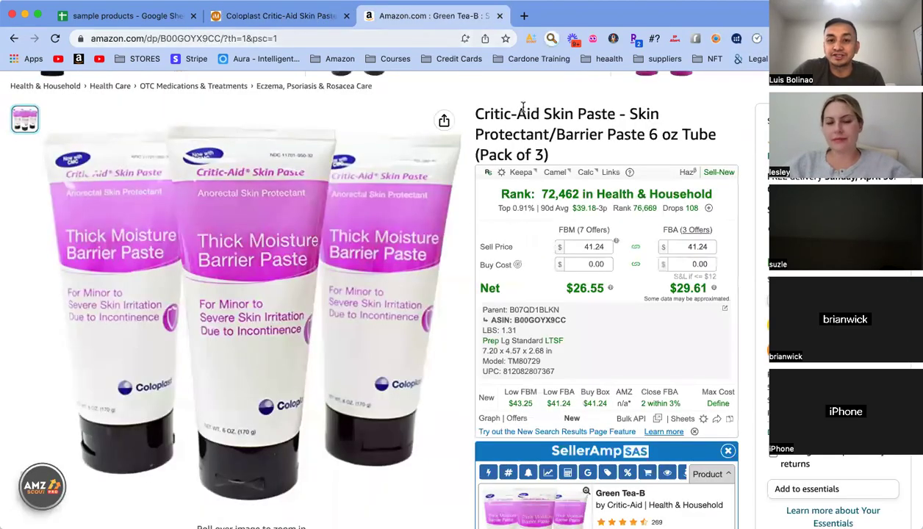
mouse_move(708, 231)
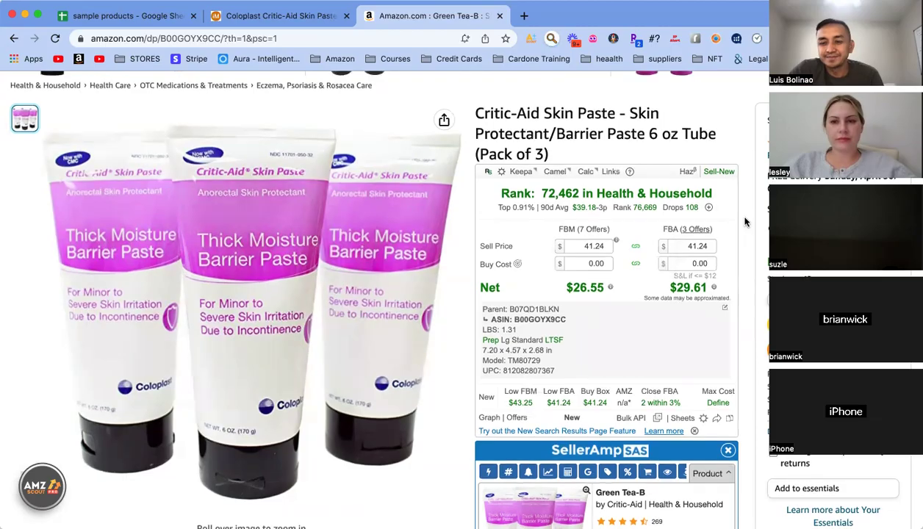
scroll(744, 222, down, 2)
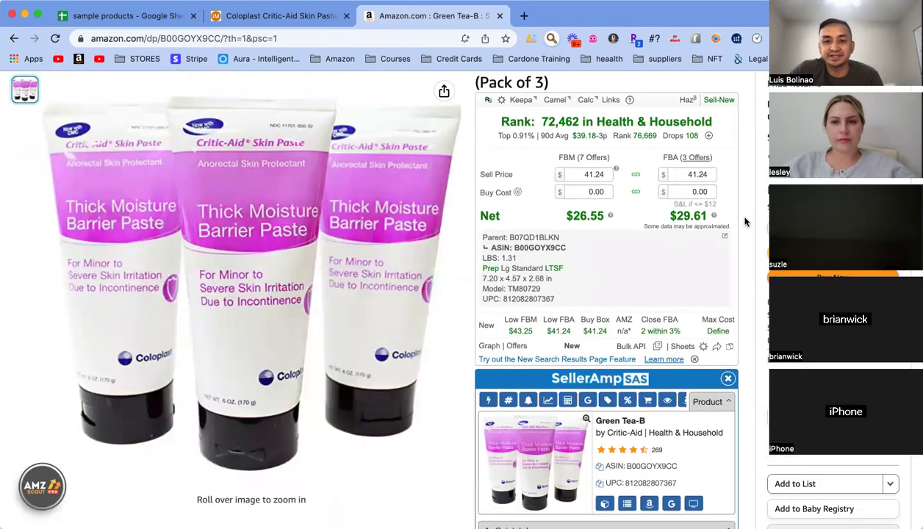
mouse_move(218, 203)
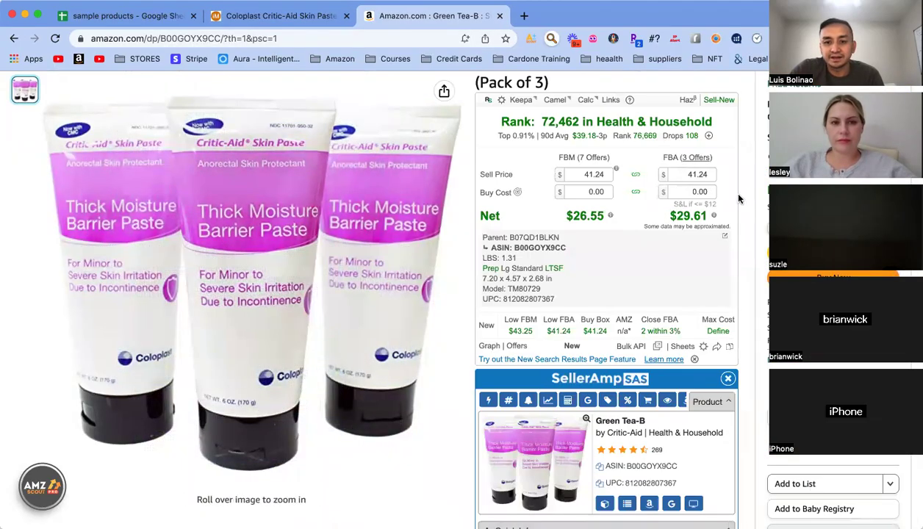
scroll(720, 184, down, 4)
scroll(739, 199, up, 2)
scroll(740, 198, up, 3)
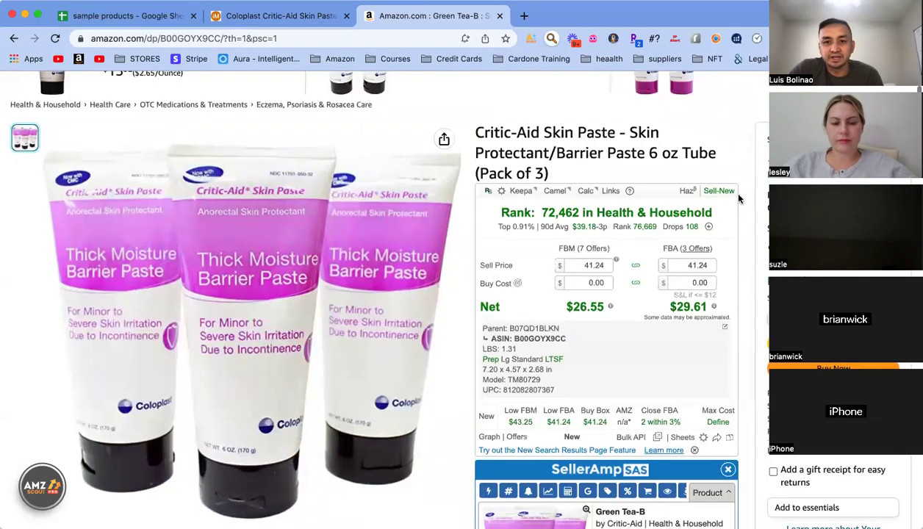
Step: Set the SellerAmp cost price to $21.00 for the three-pack and check it against the supplier's unit price
click(298, 18)
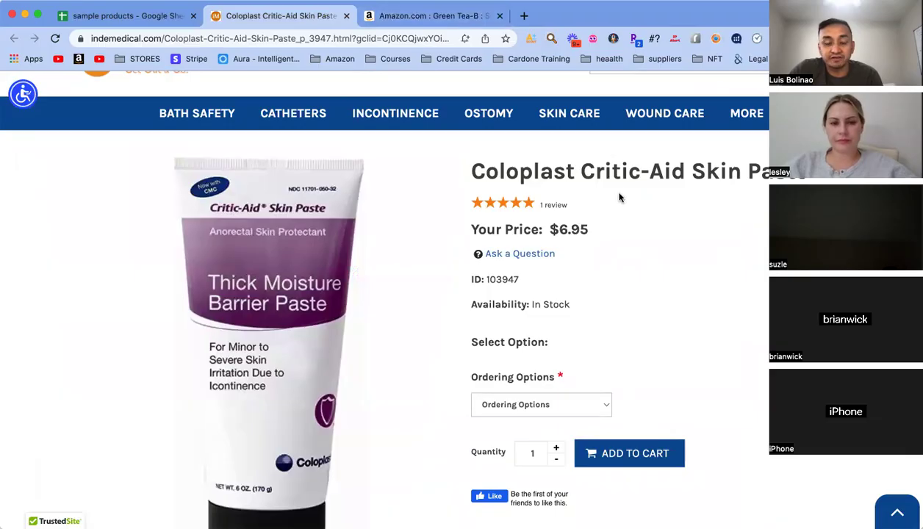
click(424, 24)
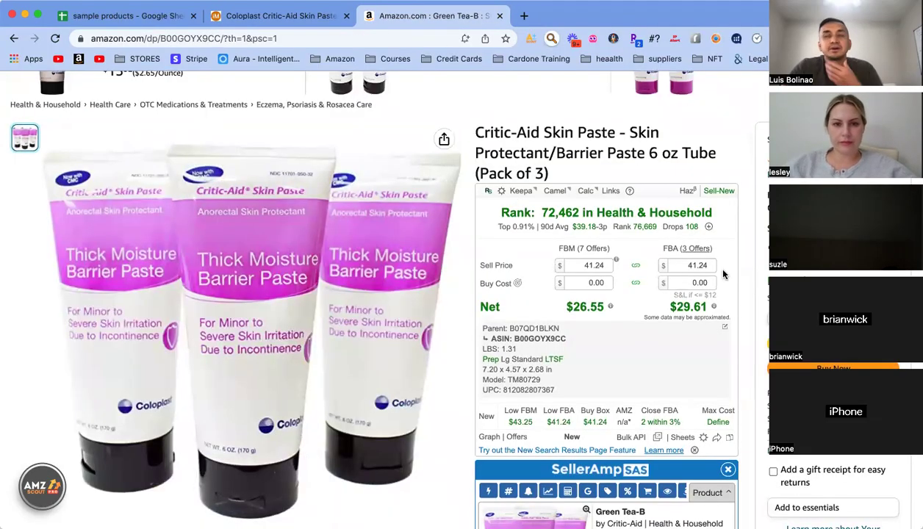
scroll(740, 298, down, 5)
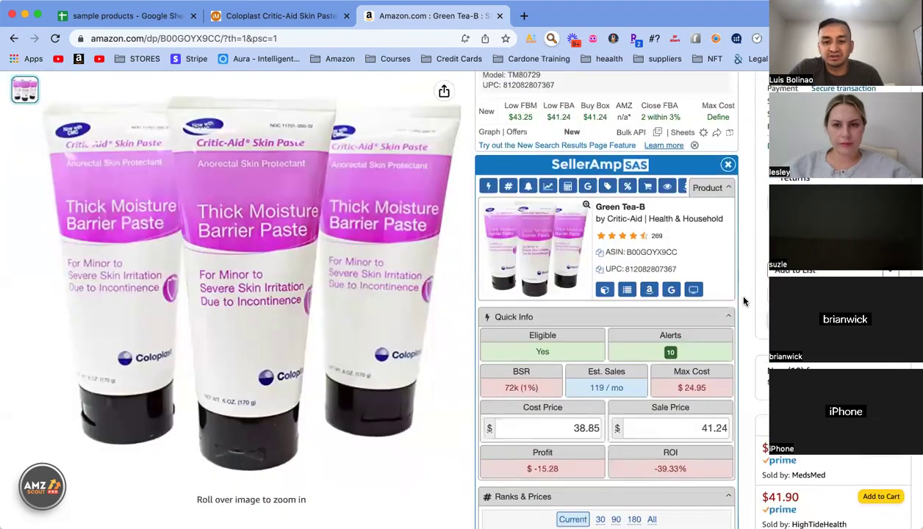
click(551, 415)
text(21)
click(740, 350)
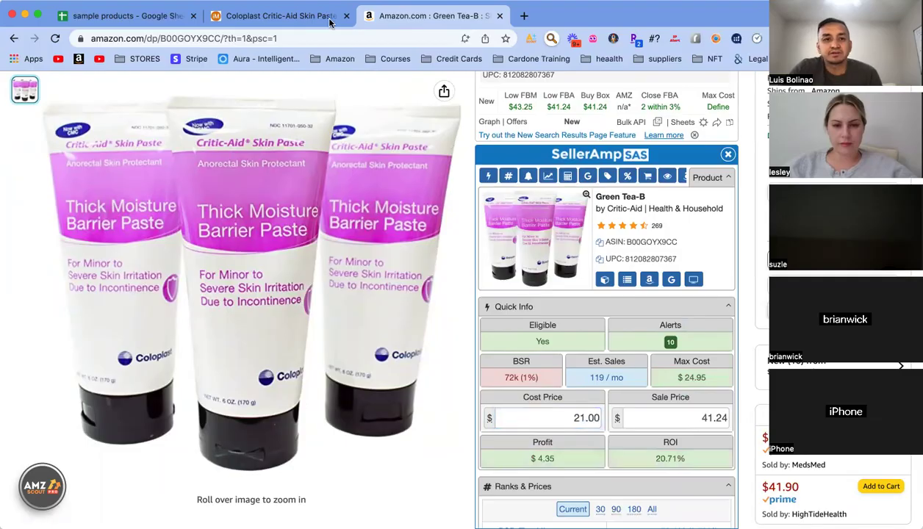
click(309, 22)
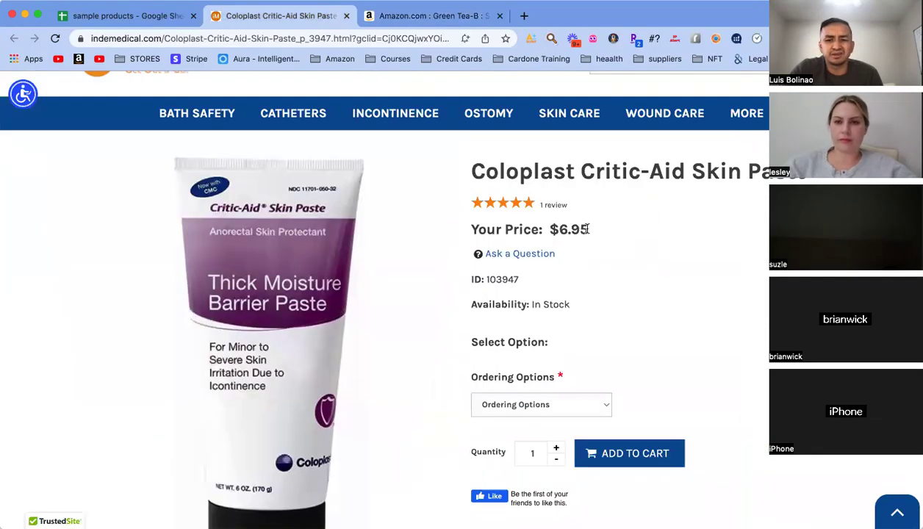
click(417, 17)
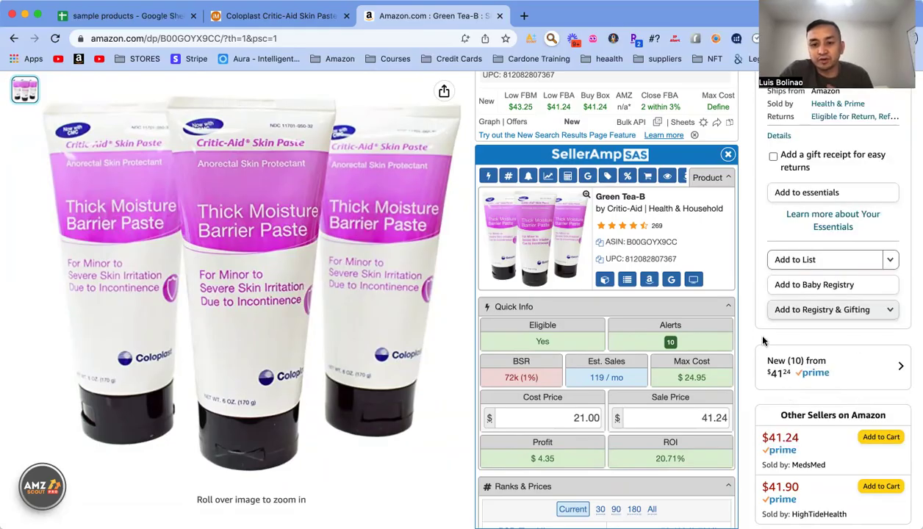
Step: Review the SellerAmp quick info and alerts for the skin paste, and limit its offers list to Prime Only
scroll(751, 325, up, 5)
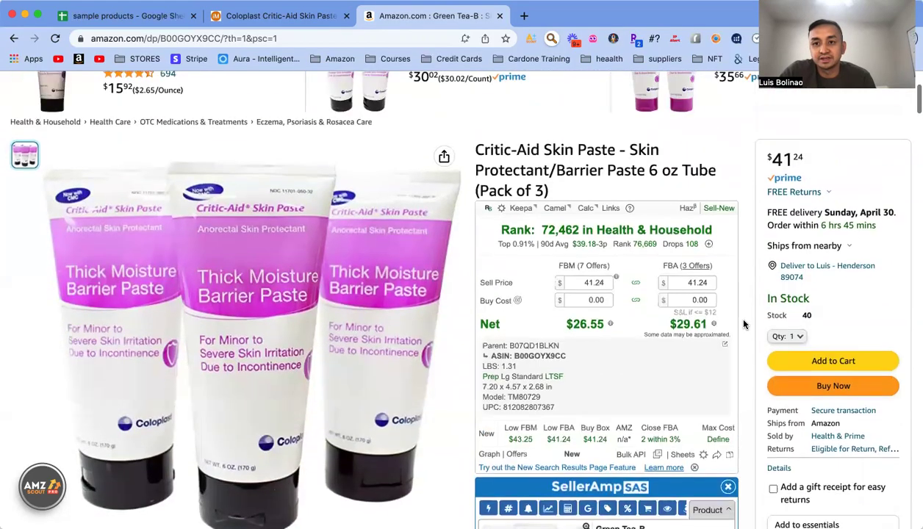
scroll(743, 324, down, 10)
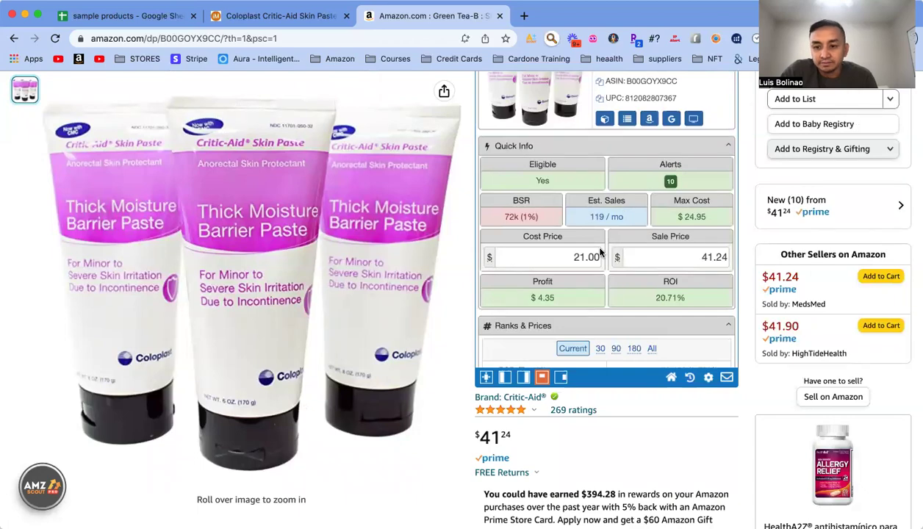
scroll(600, 252, down, 15)
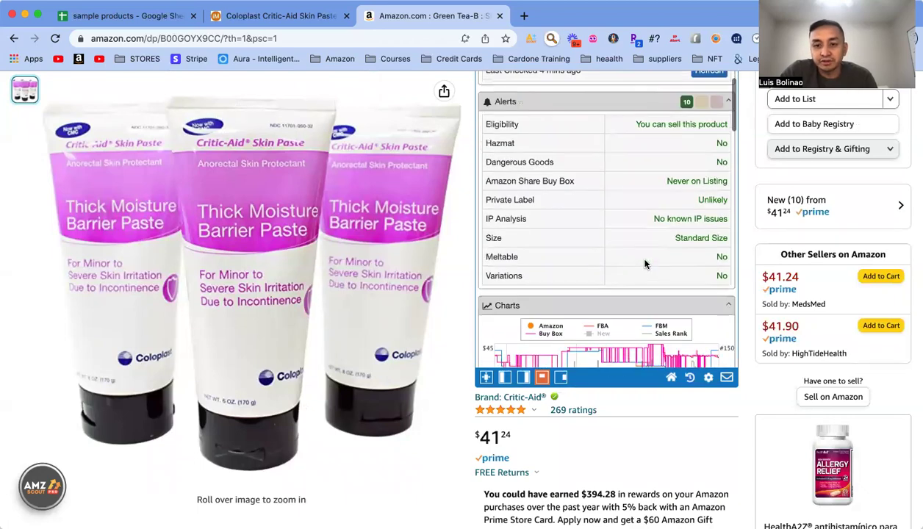
scroll(645, 264, down, 15)
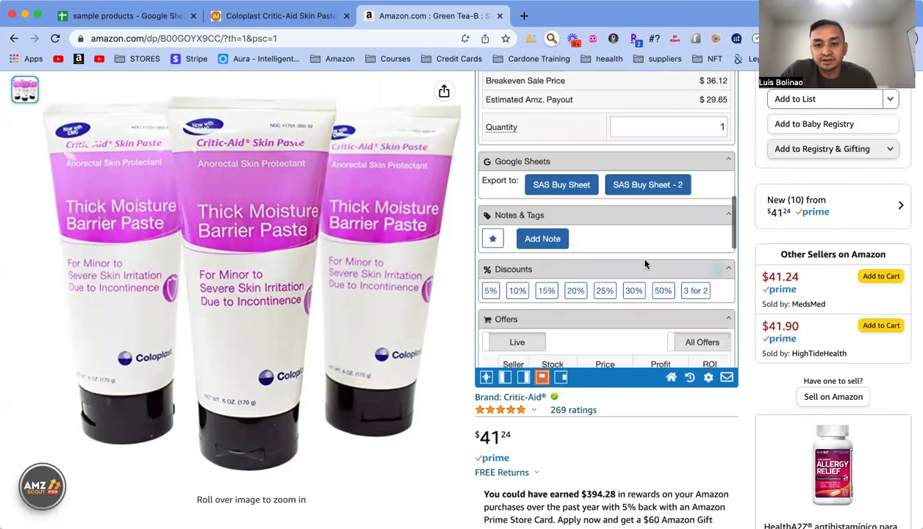
scroll(645, 264, down, 3)
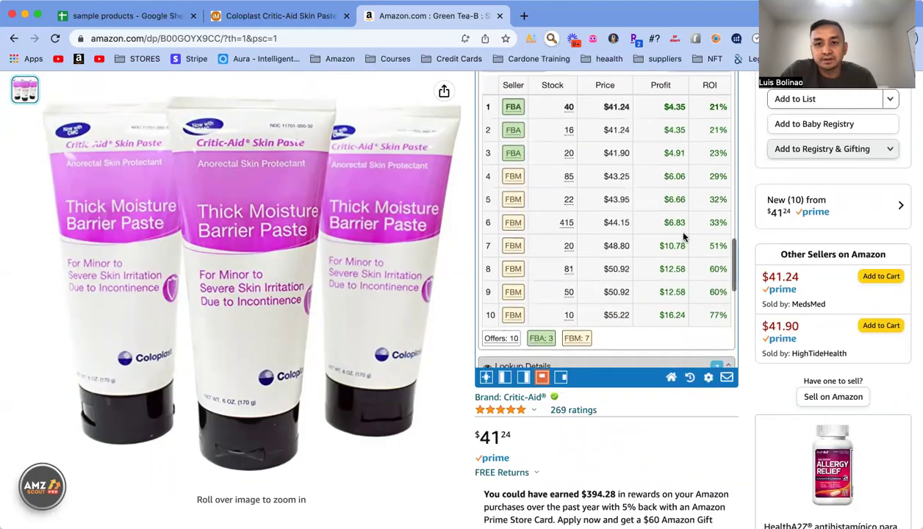
scroll(683, 237, up, 2)
click(702, 132)
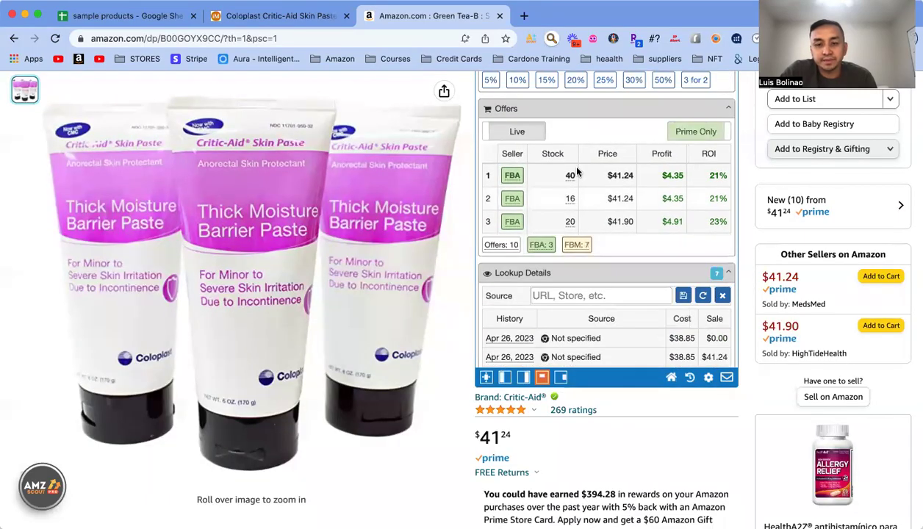
scroll(611, 198, up, 1)
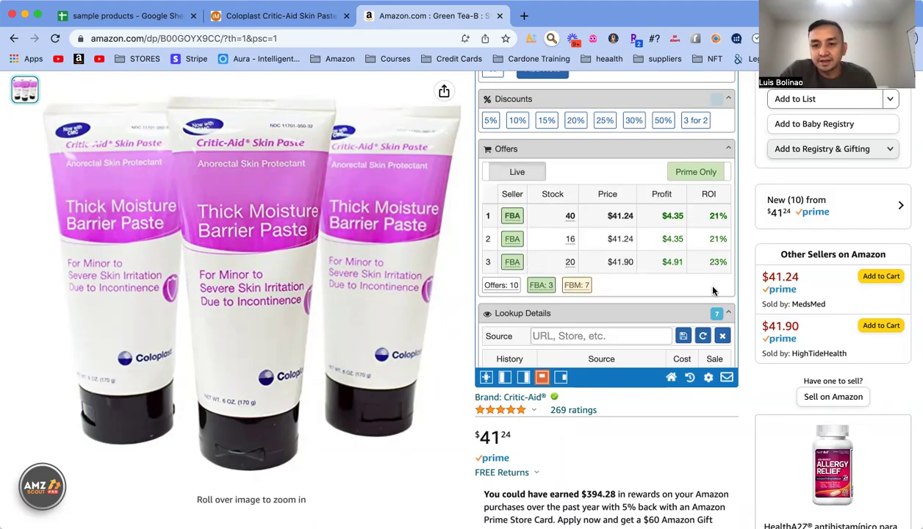
Step: Examine the SellerAmp ranks and prices, the Prime sellers' stock and profit, and the lookup history for the skin paste
scroll(625, 275, up, 10)
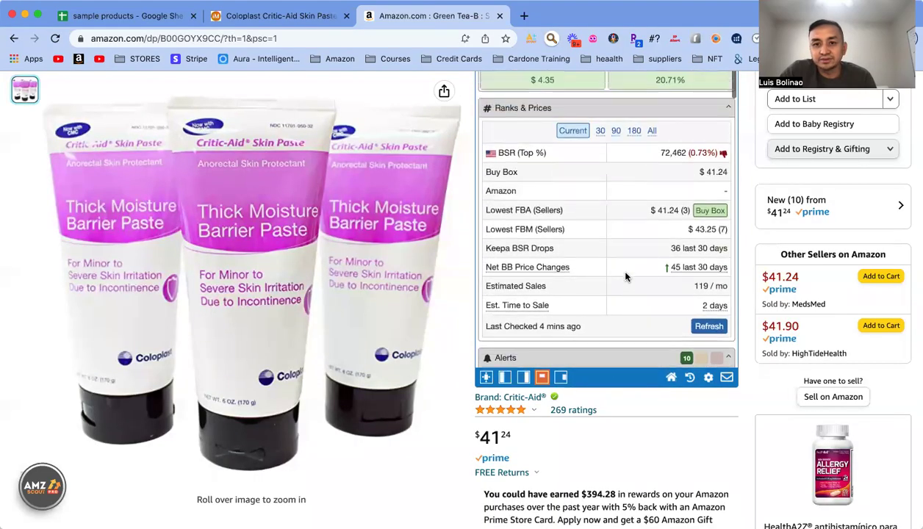
scroll(625, 276, up, 3)
scroll(625, 276, down, 6)
scroll(625, 275, down, 8)
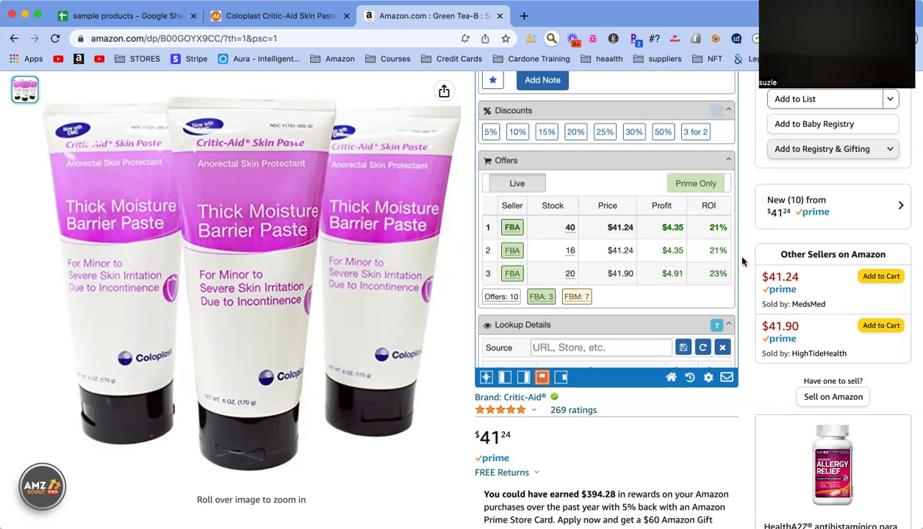
scroll(587, 255, down, 3)
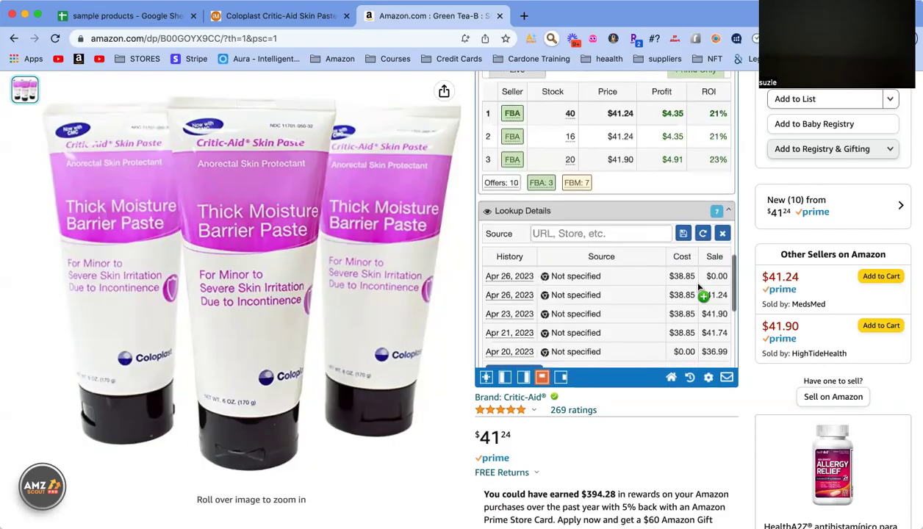
scroll(518, 250, up, 2)
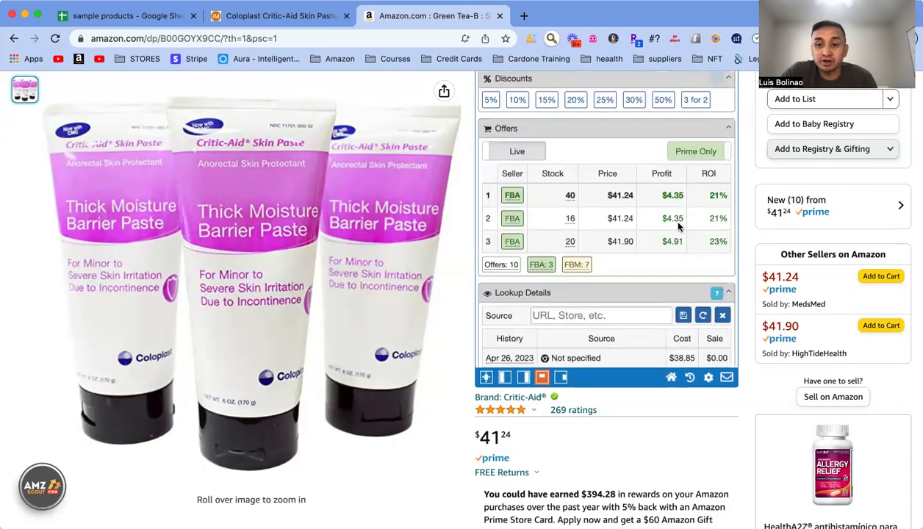
Step: Set the Keepa price history range to Year and examine the Buy Box price and sales rank trends
scroll(742, 288, down, 10)
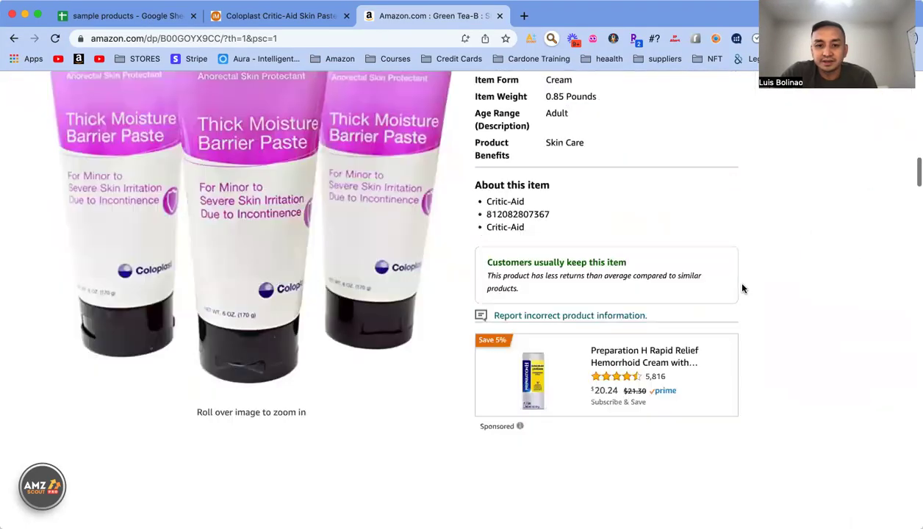
scroll(493, 340, down, 1)
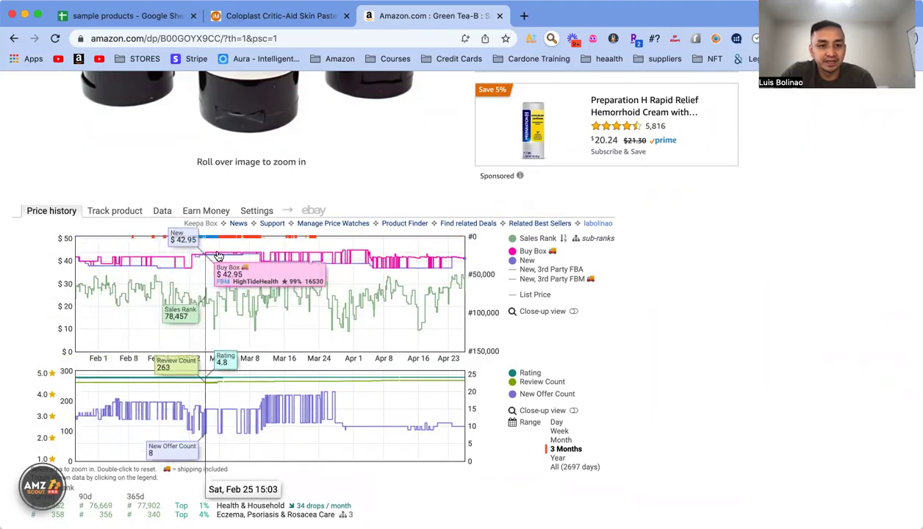
click(558, 458)
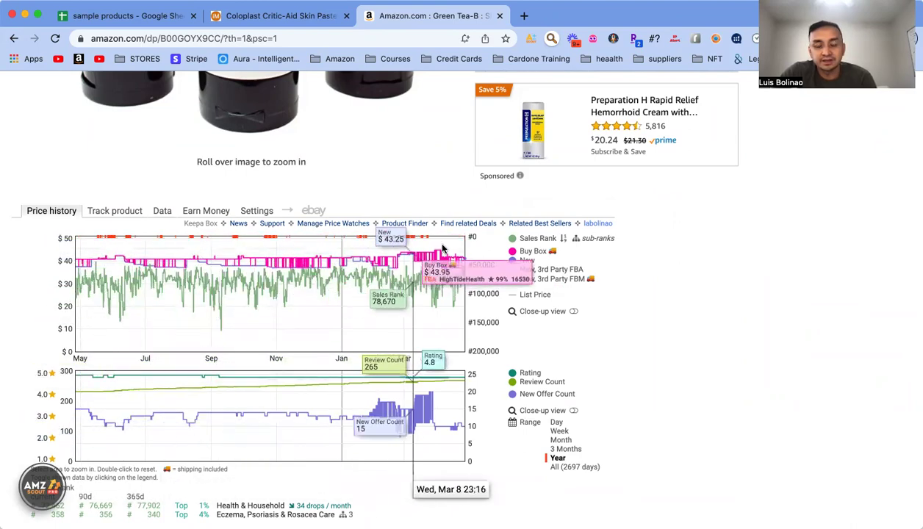
scroll(698, 250, up, 3)
scroll(713, 260, up, 6)
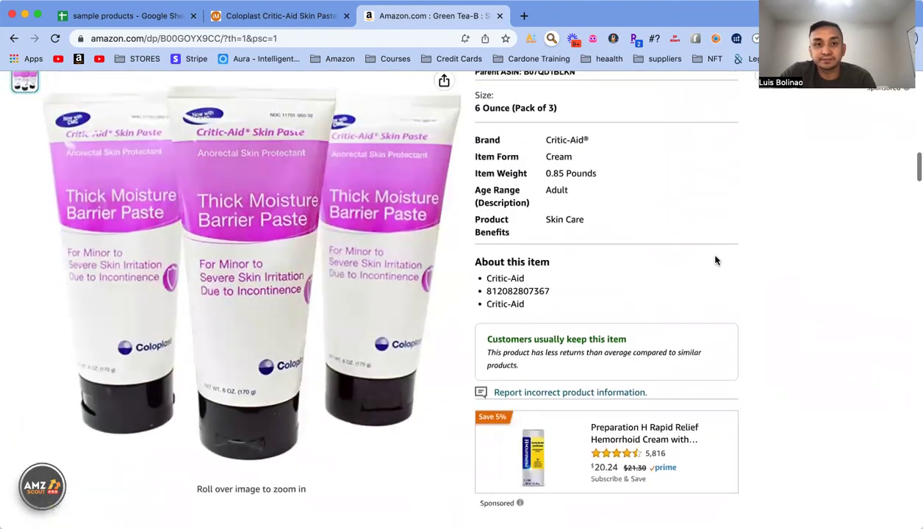
scroll(751, 269, up, 8)
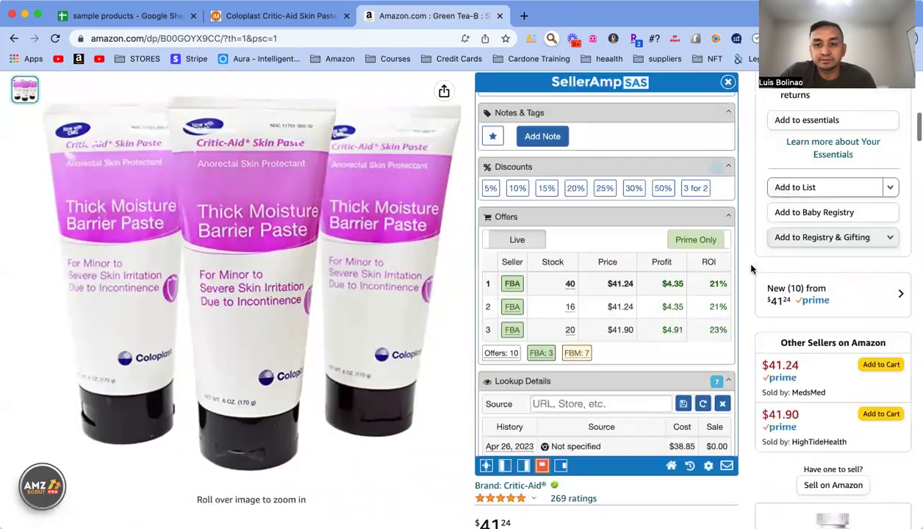
scroll(751, 269, up, 1)
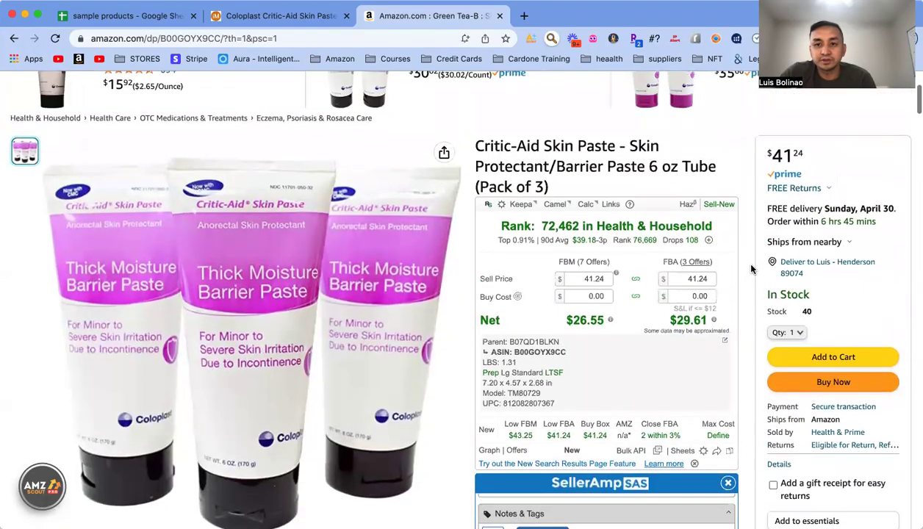
Step: Record "good product" in cell F48 of the sample products sheet for the Critic-Aid skin paste
scroll(790, 376, down, 3)
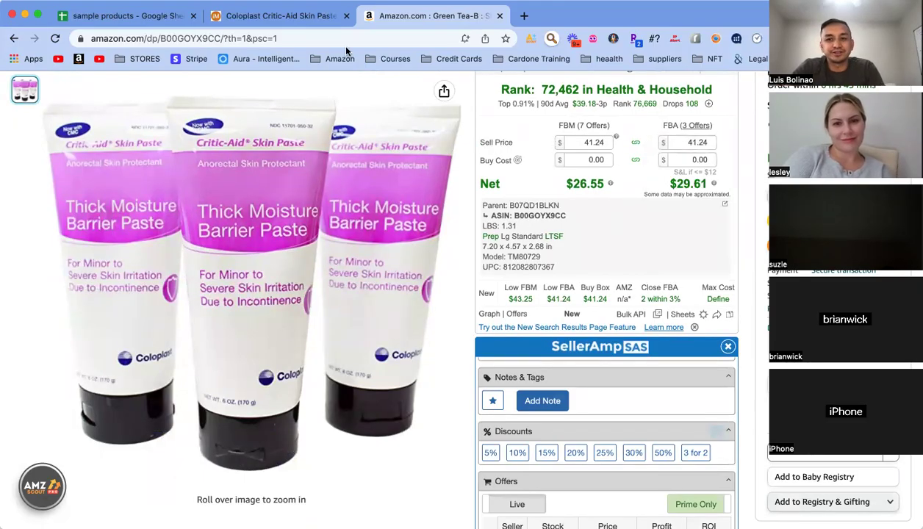
click(125, 15)
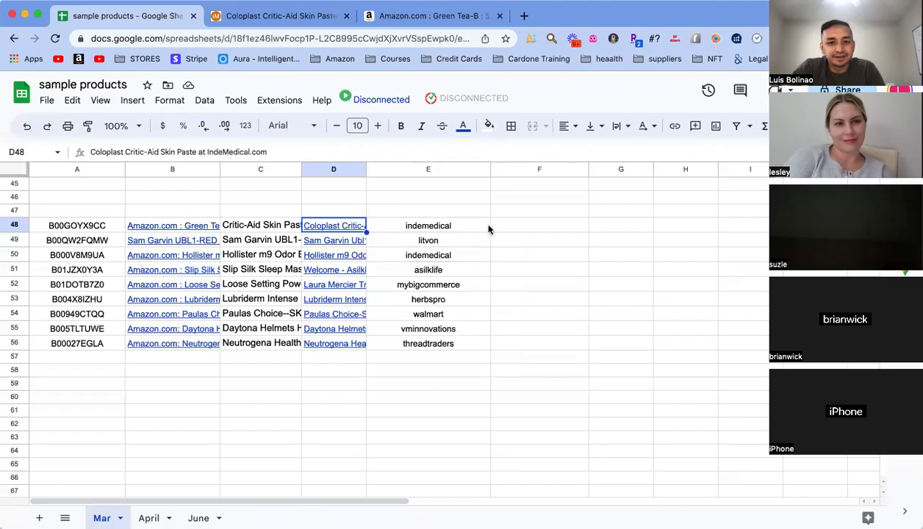
click(534, 227)
text(good product)
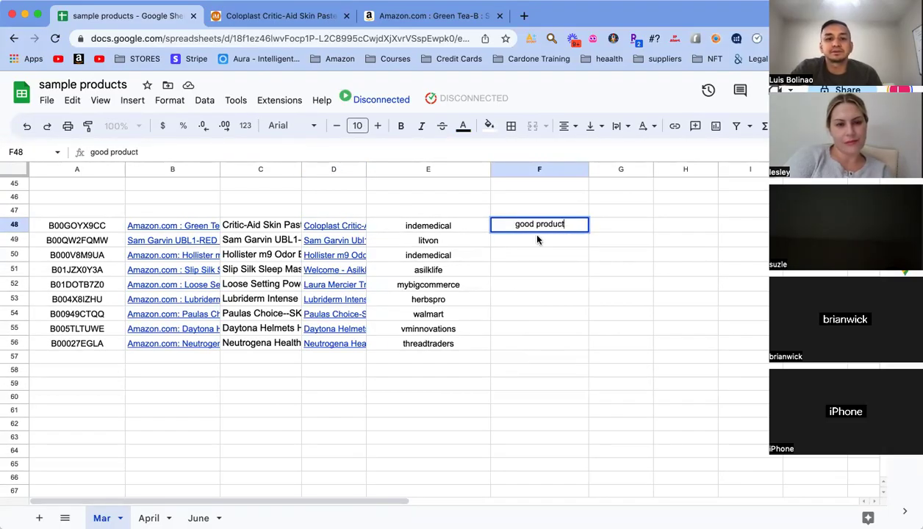
key(Return)
Step: Close the skin paste pages and open row 49's Litvon supplier page and Amazon listing for the Sam Garvin breaker lockout device
click(347, 15)
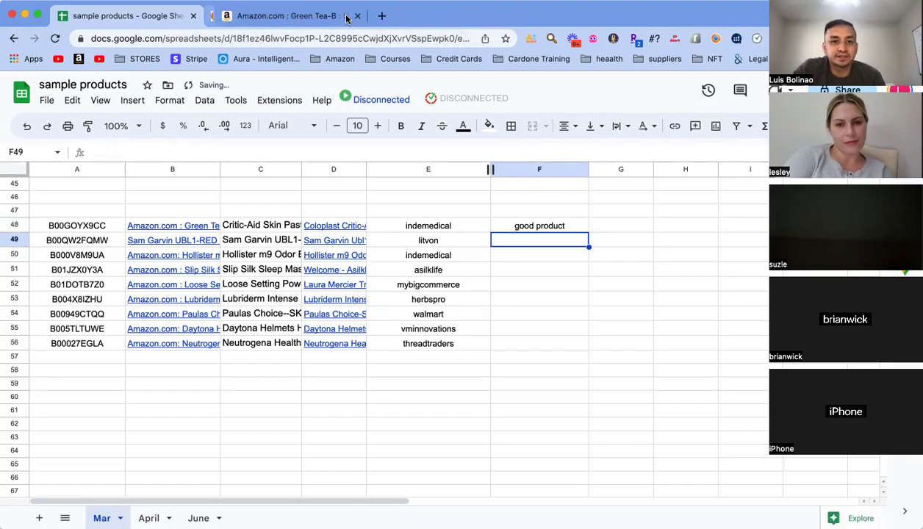
click(357, 15)
click(335, 241)
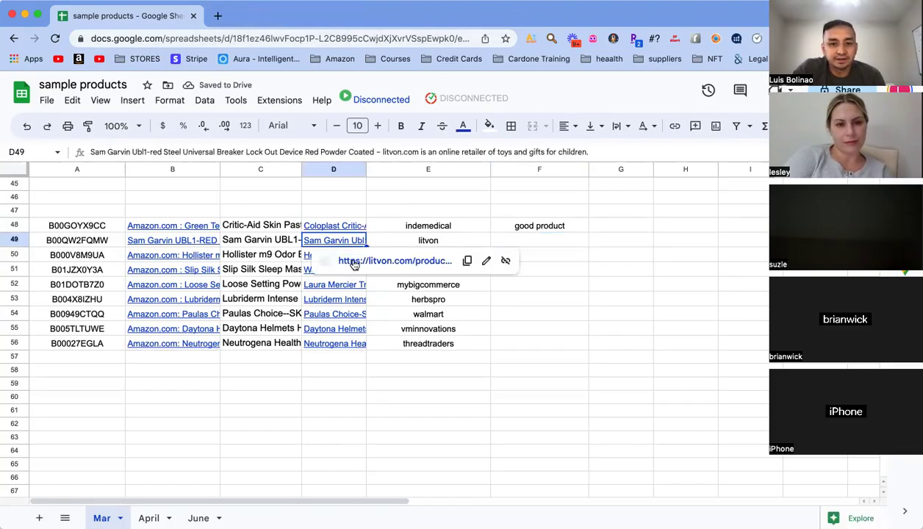
click(354, 263)
click(134, 16)
click(168, 241)
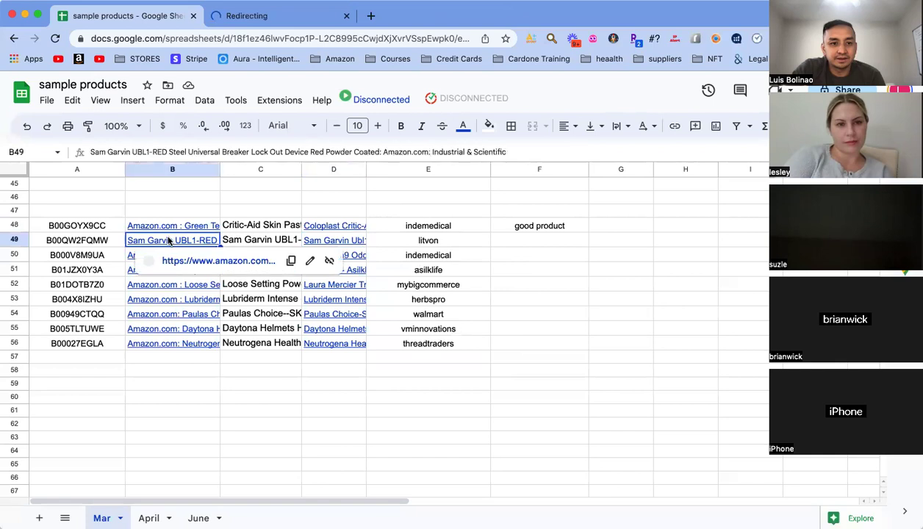
click(182, 260)
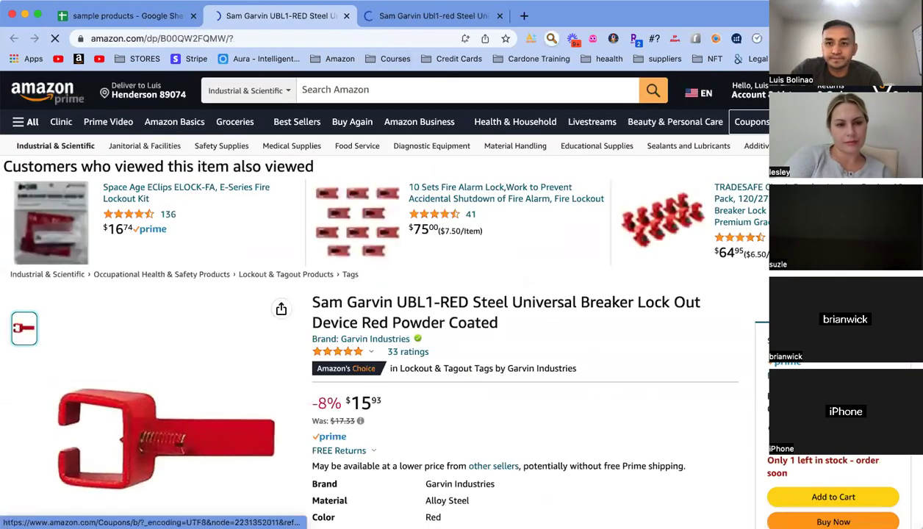
Step: Check the lockout device's price and picture on the Litvon page against the Amazon listing
click(433, 16)
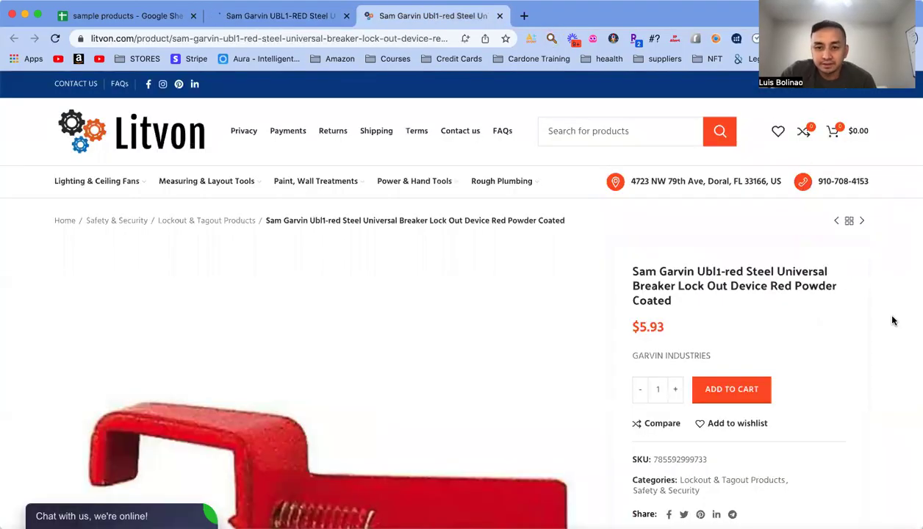
scroll(892, 320, down, 2)
scroll(892, 320, up, 2)
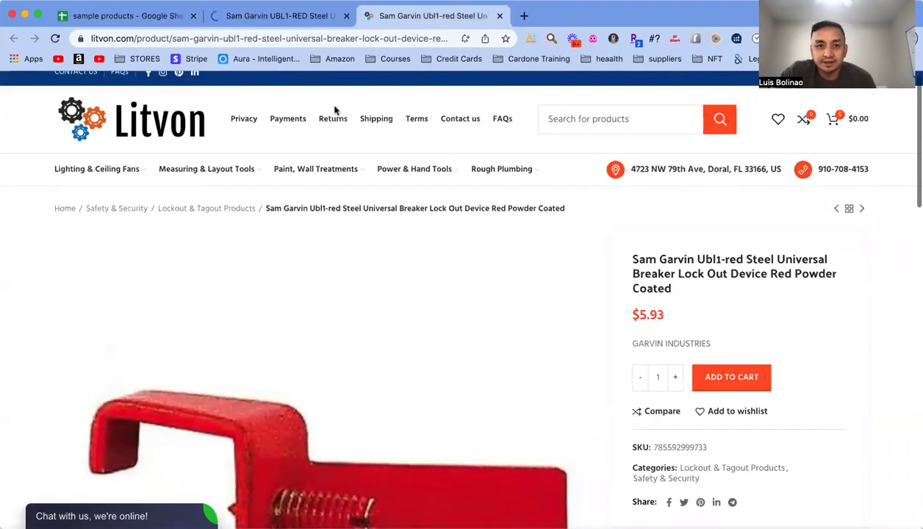
click(274, 14)
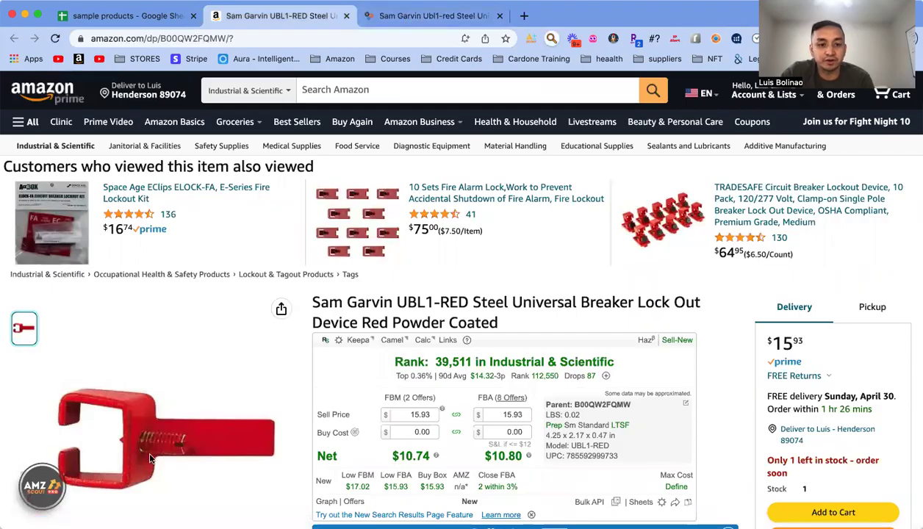
click(423, 16)
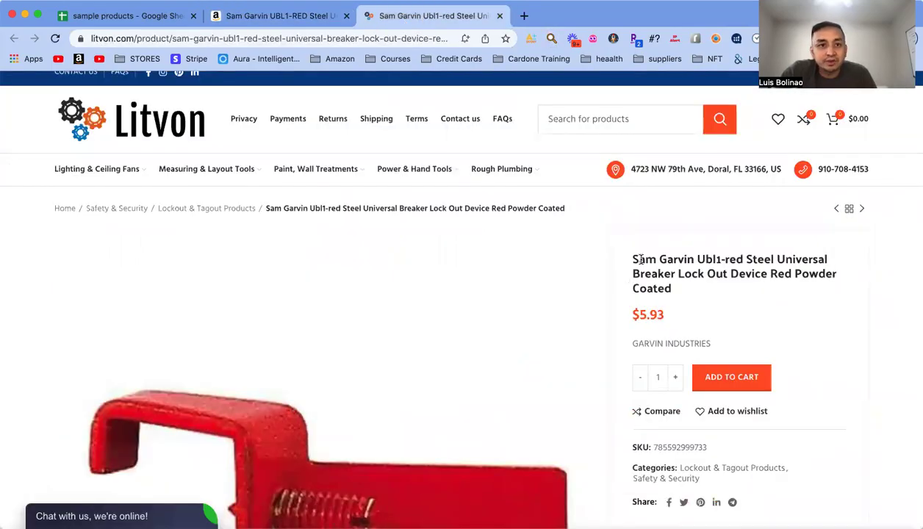
click(434, 176)
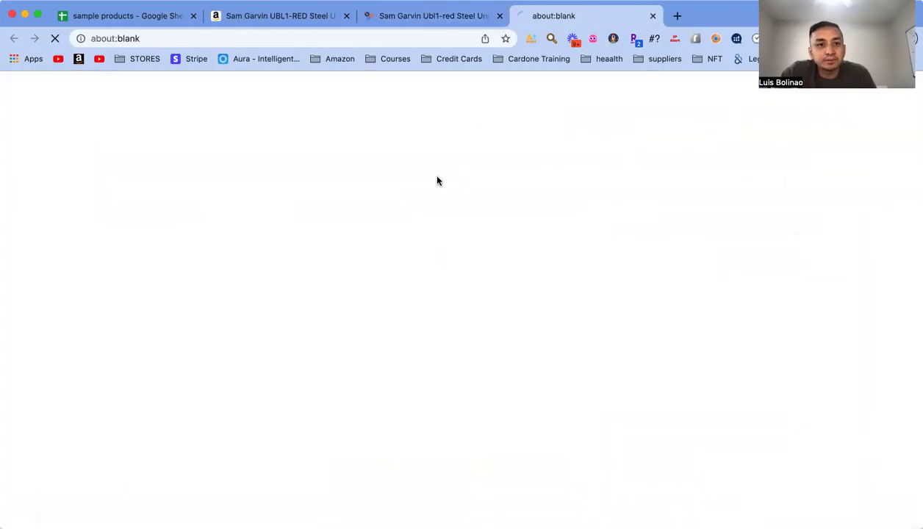
click(655, 16)
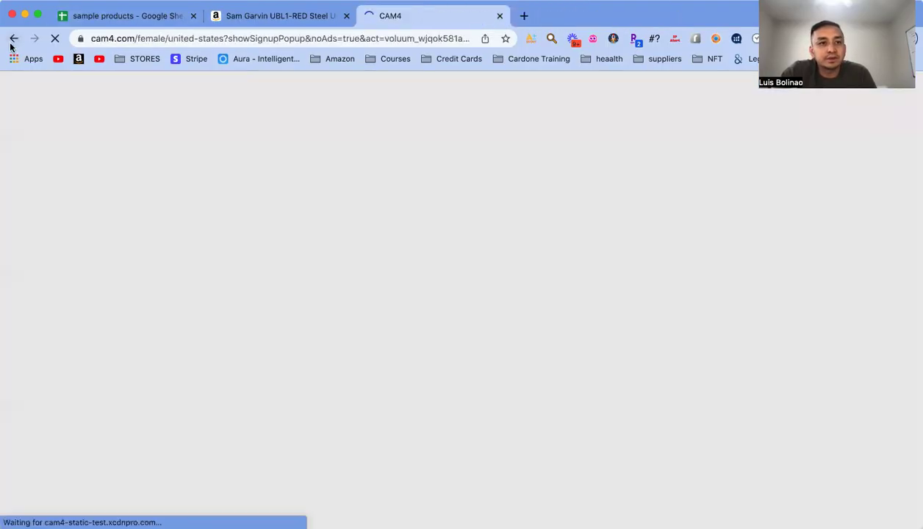
click(12, 43)
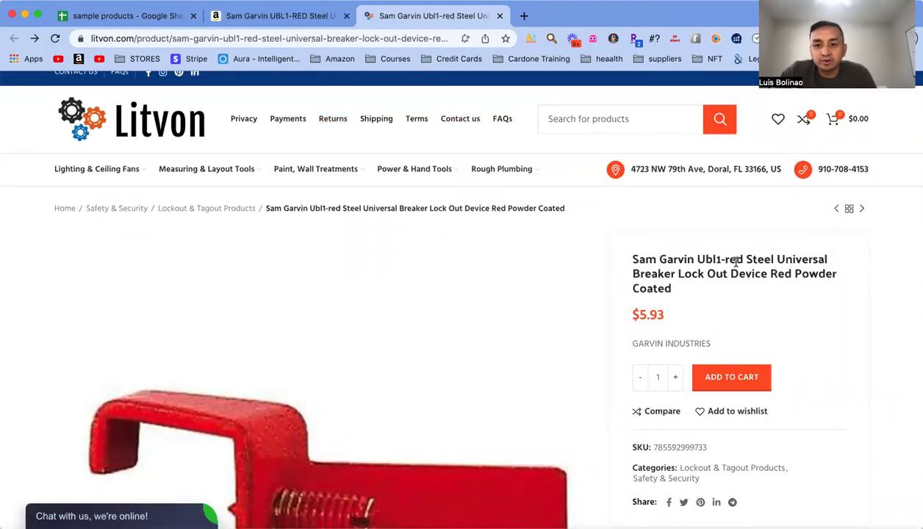
Step: Compare the lockout device's title, image and product identifiers between the Amazon listing and the Litvon page
click(279, 16)
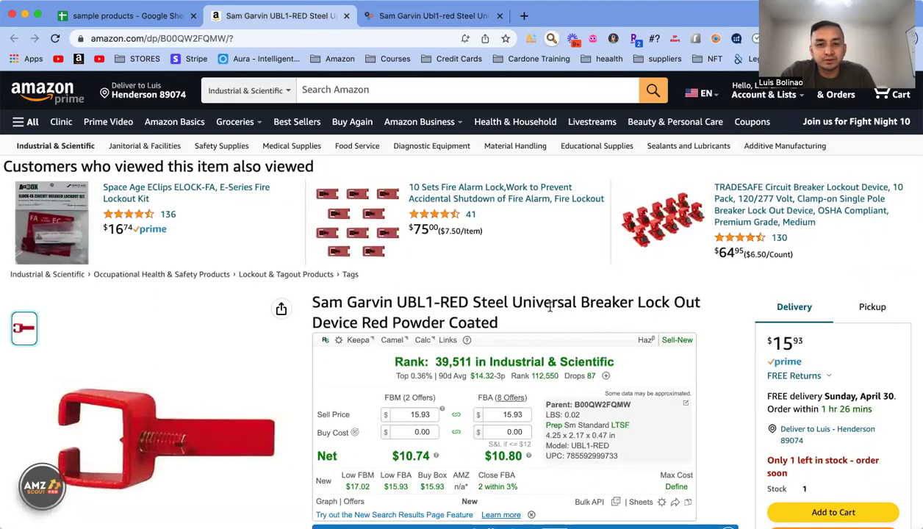
click(419, 16)
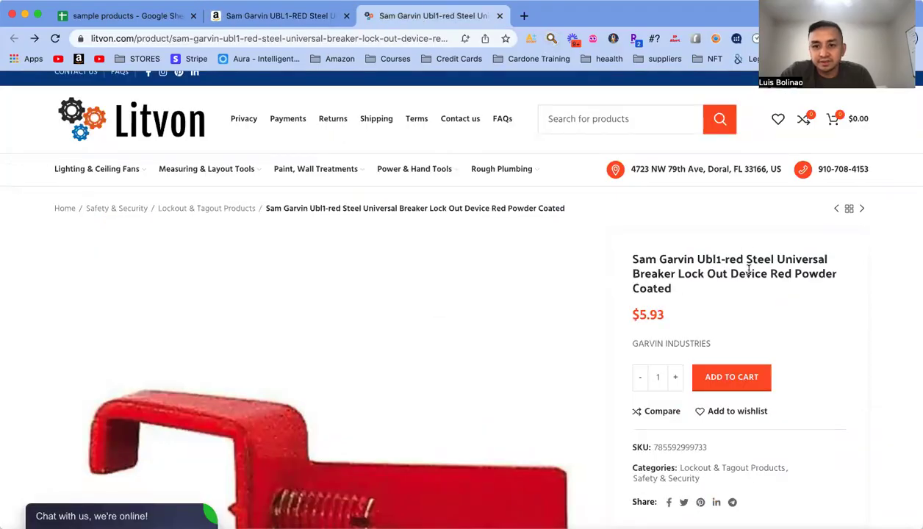
click(262, 18)
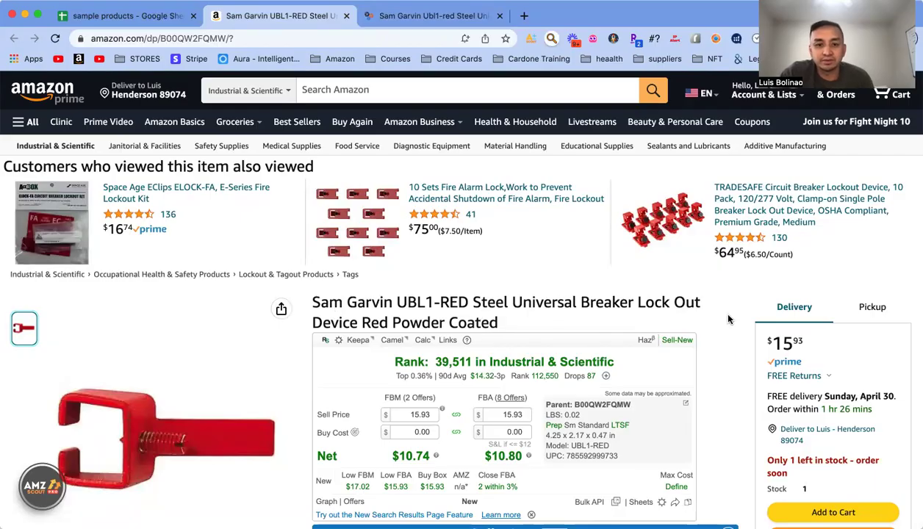
scroll(728, 319, down, 2)
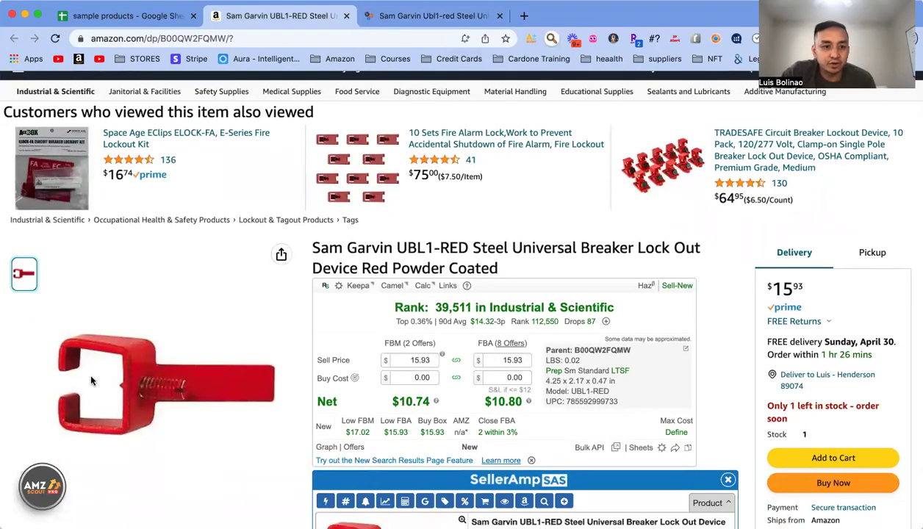
click(446, 13)
scroll(233, 467, down, 3)
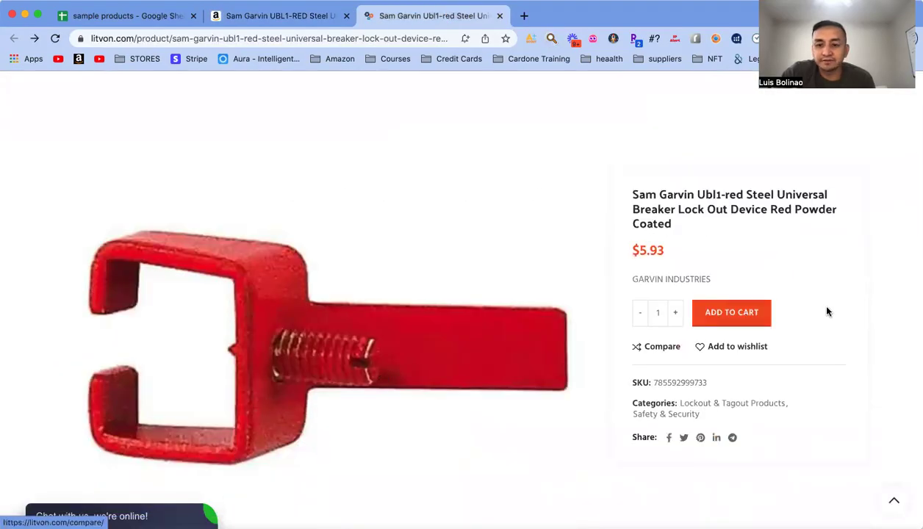
scroll(845, 309, up, 3)
scroll(897, 321, down, 5)
scroll(896, 323, up, 3)
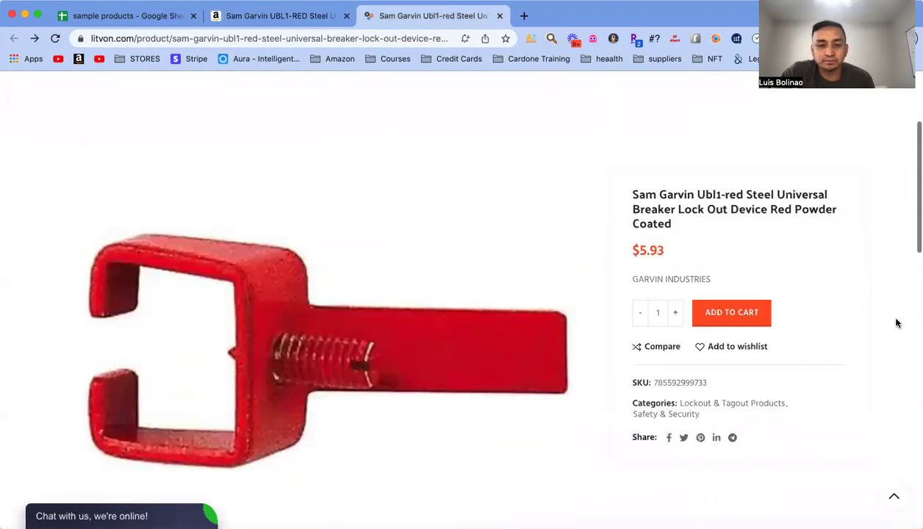
scroll(896, 323, up, 3)
click(280, 15)
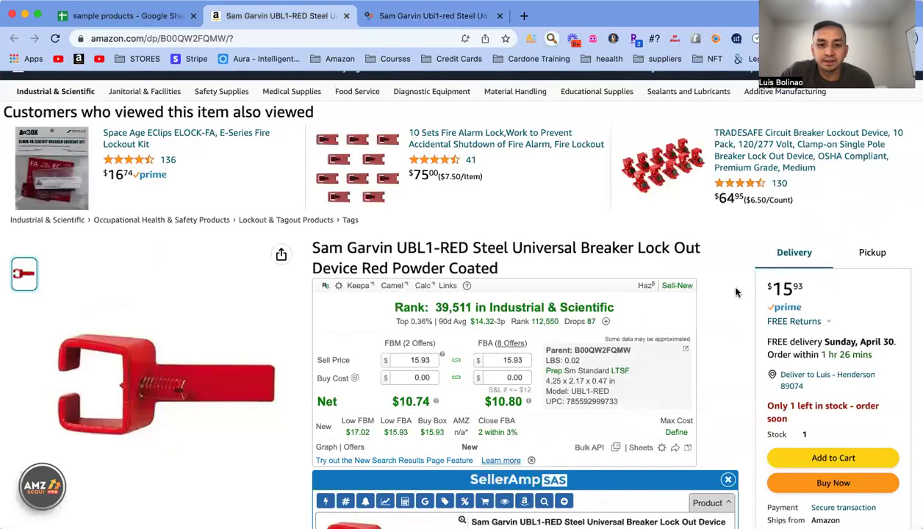
Step: Examine the Amazon product details and SellerAmp summary for the lockout device, and recheck the supplier's title and price
scroll(737, 293, down, 10)
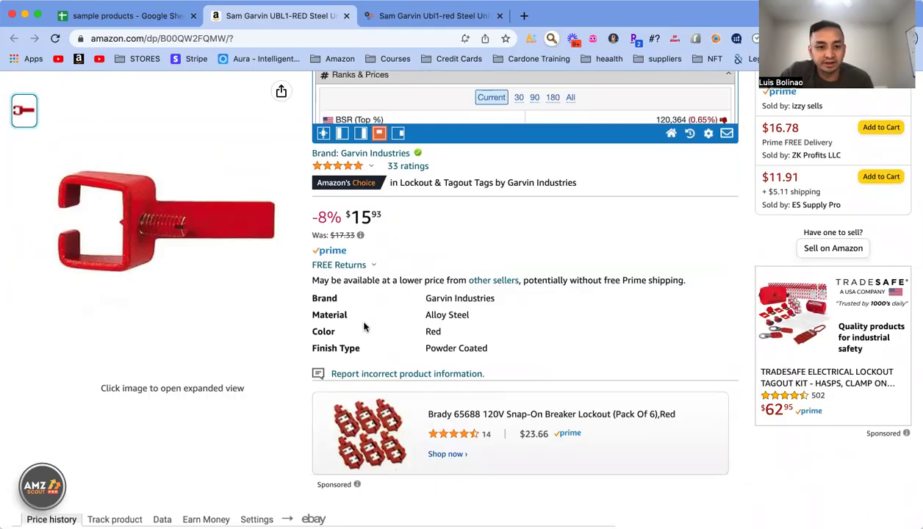
scroll(363, 325, down, 5)
scroll(364, 326, down, 15)
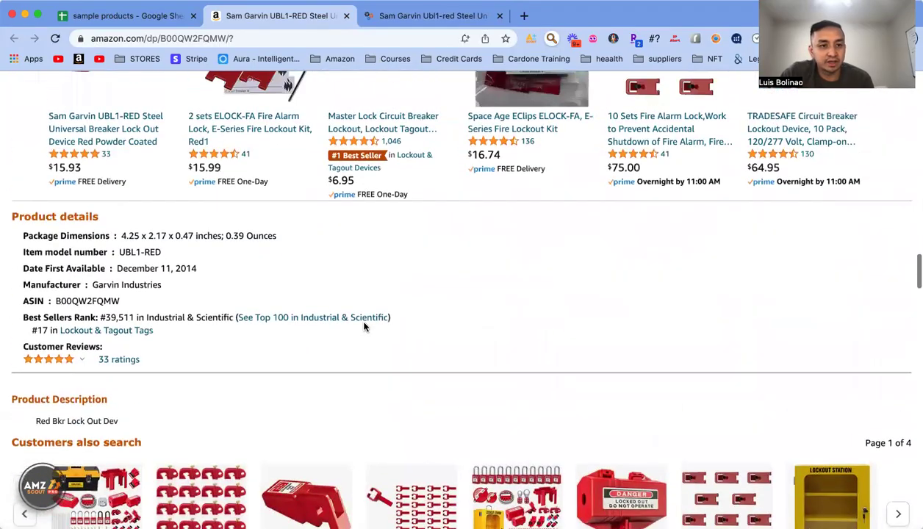
scroll(423, 252, up, 1)
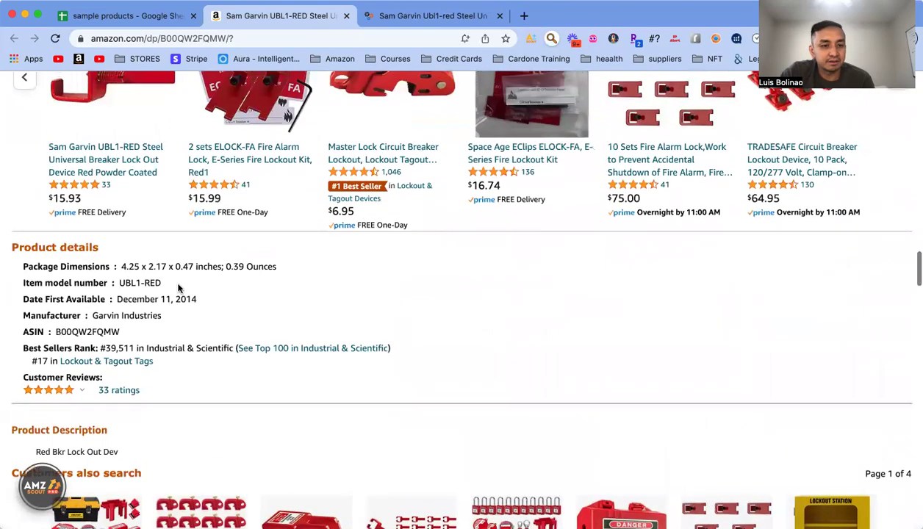
scroll(334, 292, up, 14)
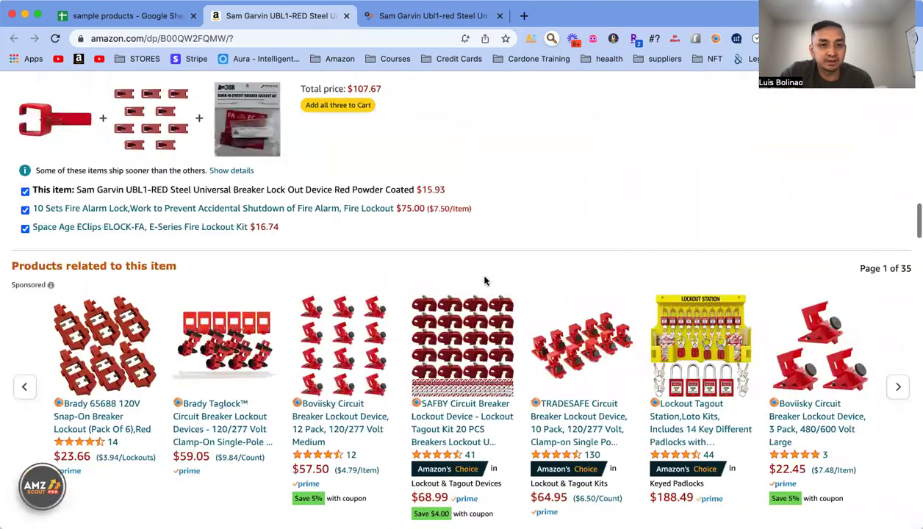
scroll(636, 299, up, 10)
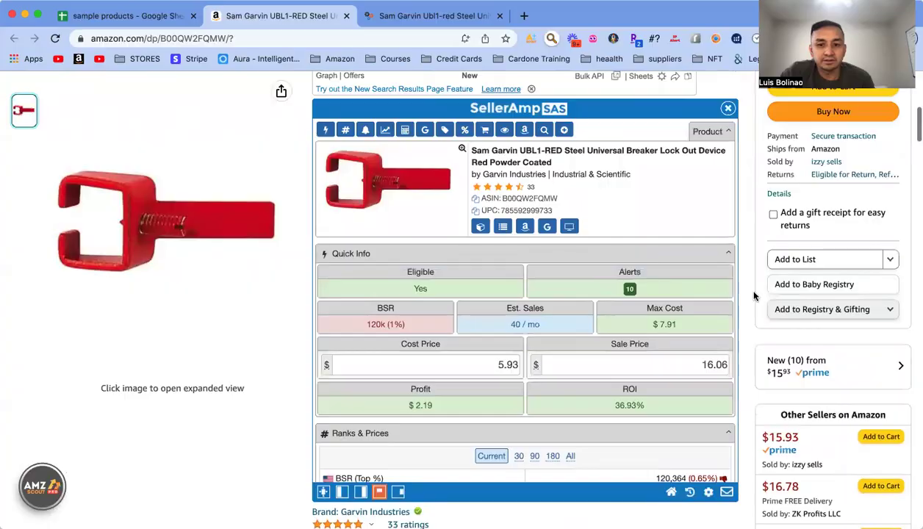
click(431, 19)
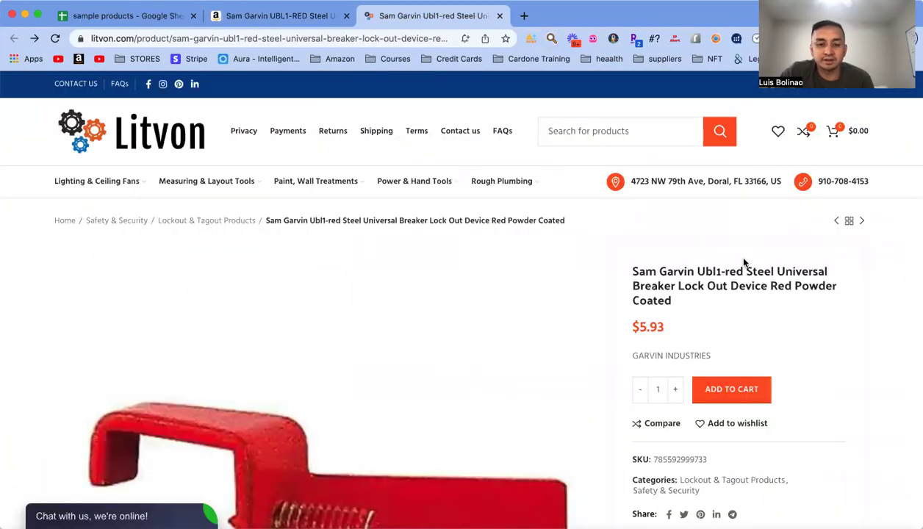
click(280, 16)
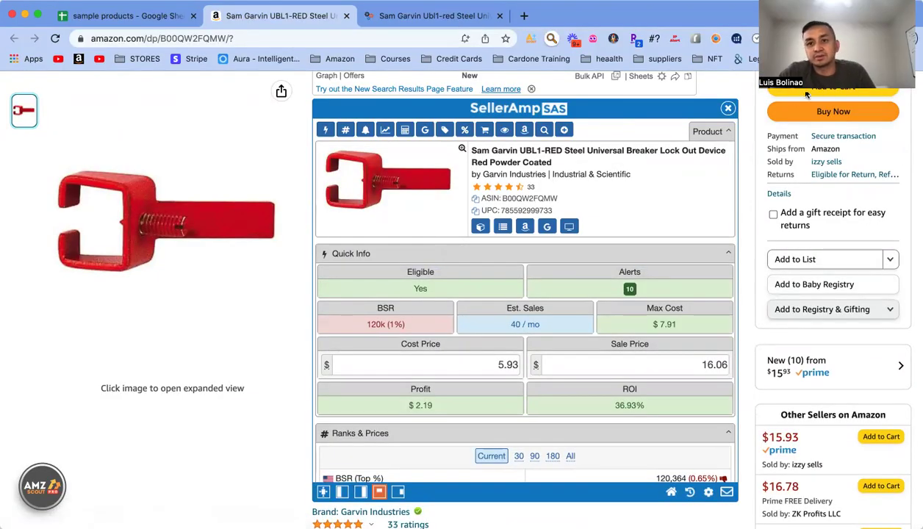
Step: Review the SellerAmp quick info, alerts, charts and Prime sellers' stock, price and profit for the lockout device
scroll(817, 184, up, 5)
scroll(817, 184, up, 1)
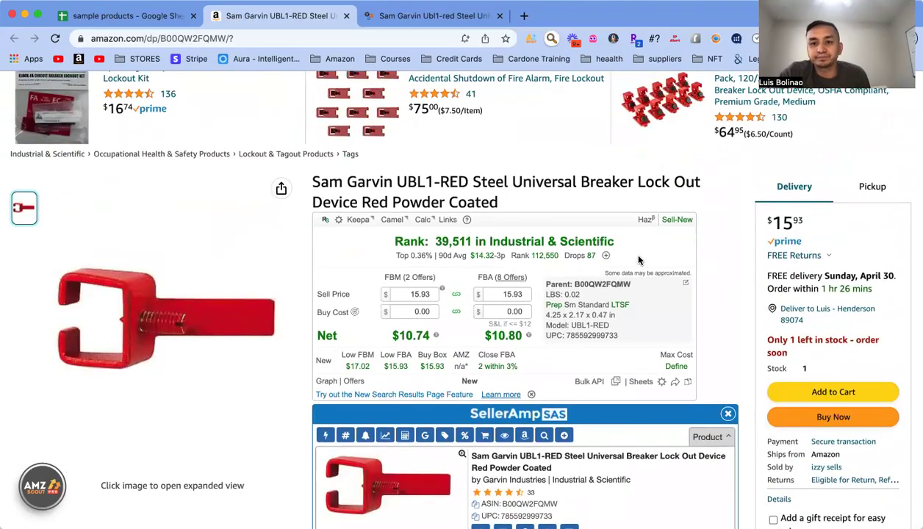
scroll(710, 319, down, 5)
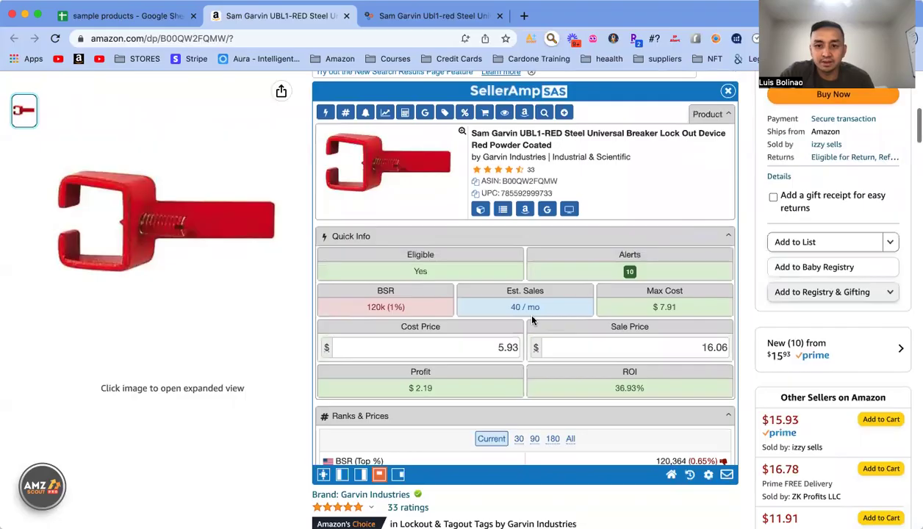
scroll(532, 321, down, 5)
scroll(533, 320, up, 5)
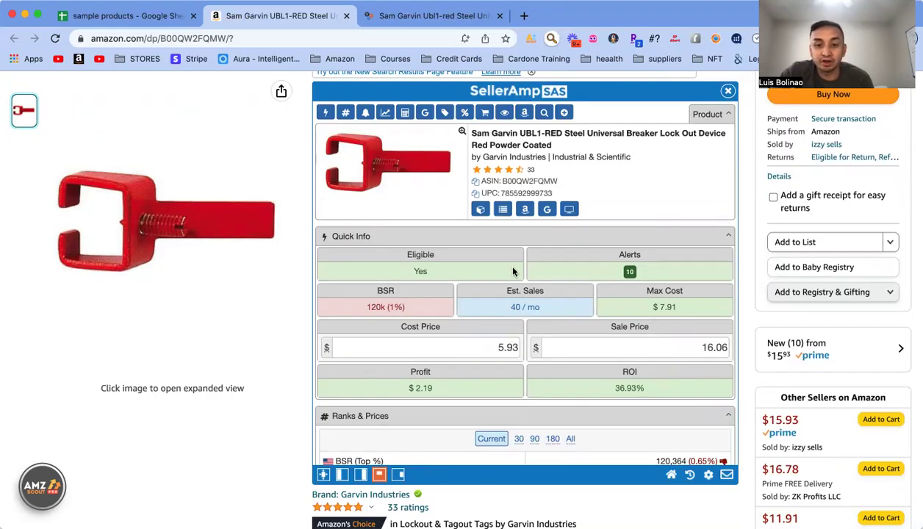
scroll(551, 336, down, 4)
scroll(551, 338, down, 15)
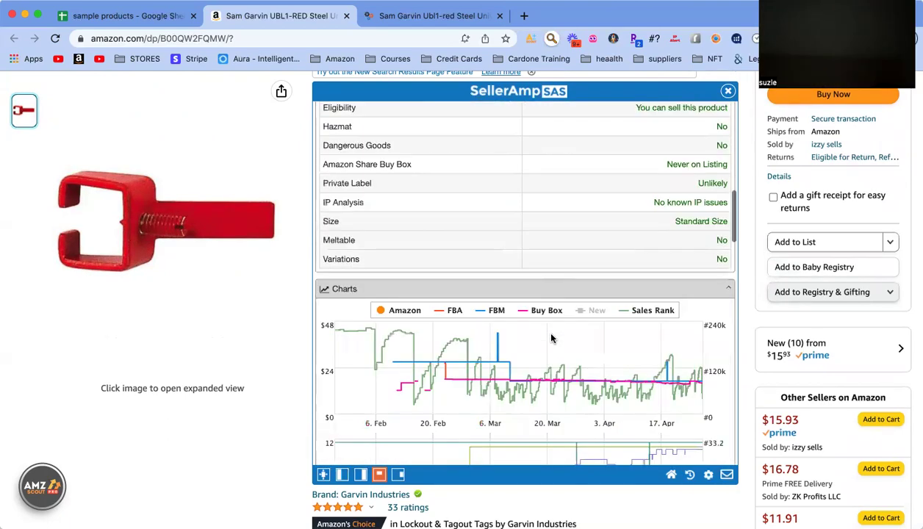
scroll(551, 337, down, 3)
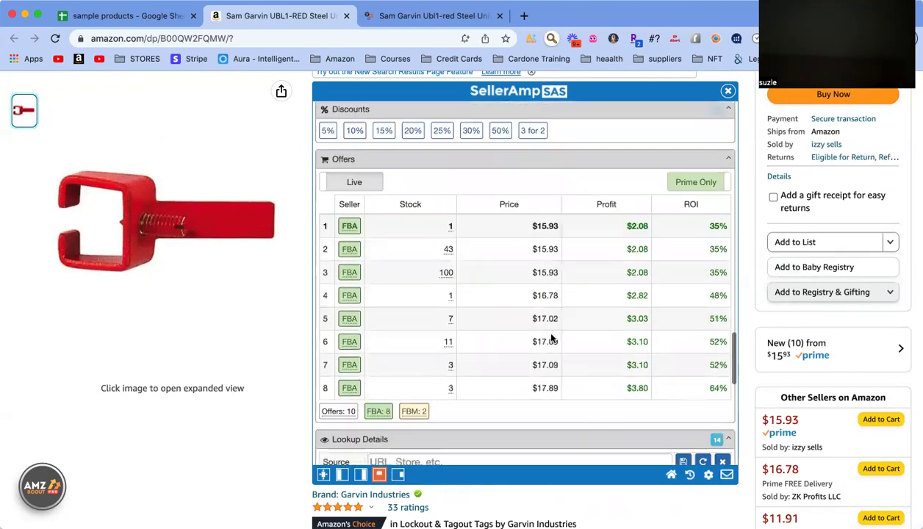
scroll(551, 338, up, 2)
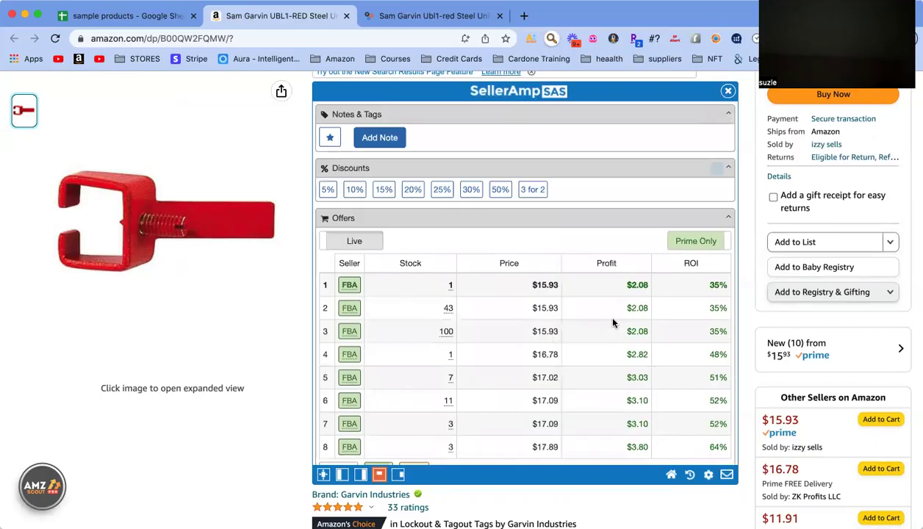
scroll(613, 324, down, 1)
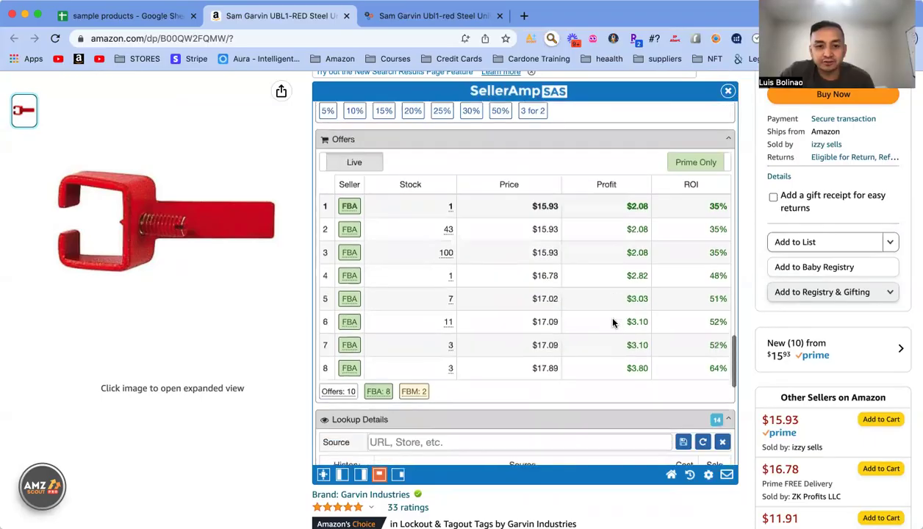
Step: Highlight the stock, price, profit and ROI of the three lowest-priced Prime offers for the lockout device
scroll(613, 324, up, 1)
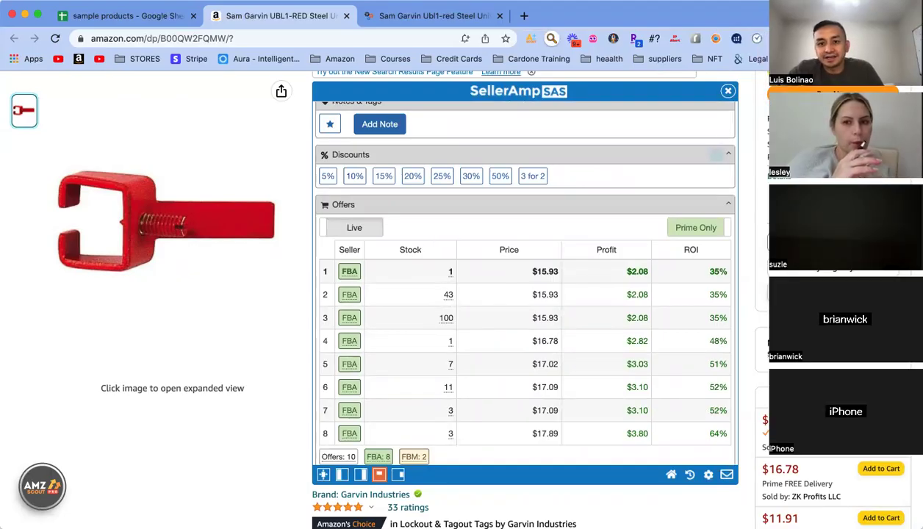
drag(425, 269, 732, 318)
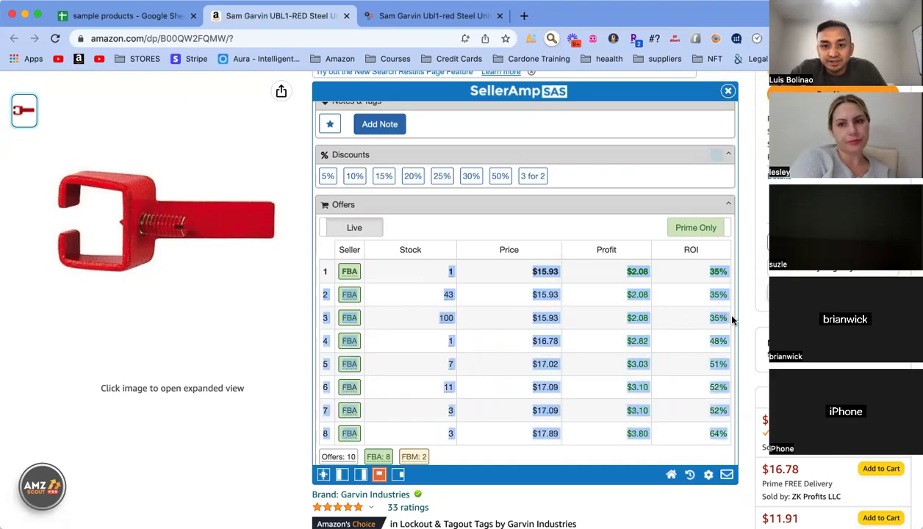
click(499, 235)
drag(425, 272, 704, 324)
mouse_move(447, 294)
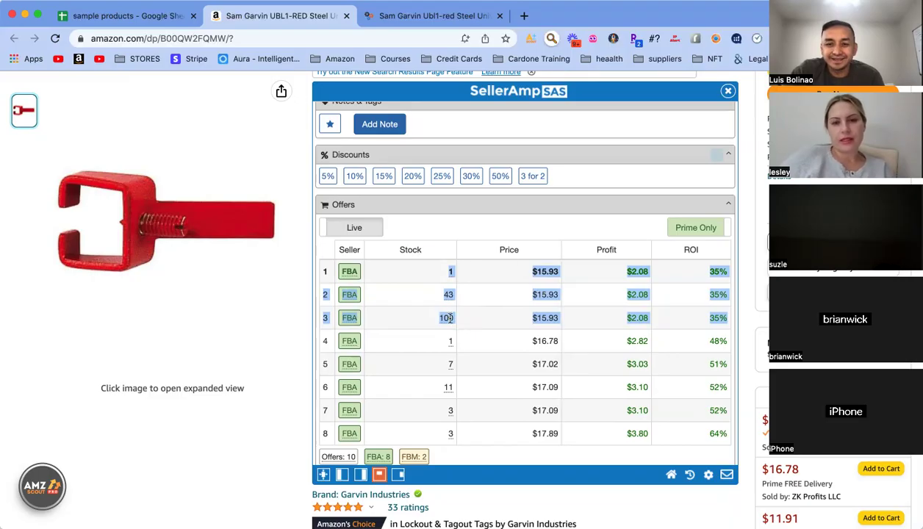
Step: Recheck the lockout device's quick info, Prime offers and price history charts in SellerAmp
scroll(545, 301, up, 15)
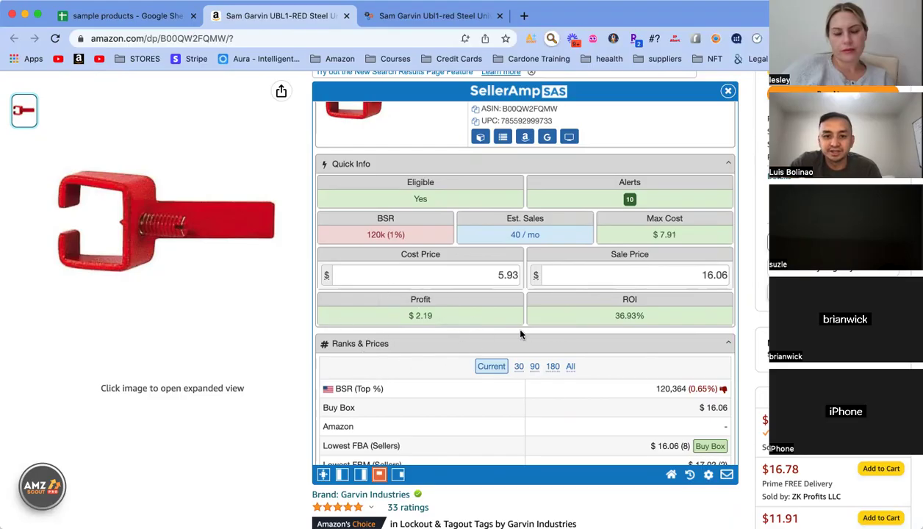
scroll(519, 333, down, 15)
scroll(519, 334, down, 15)
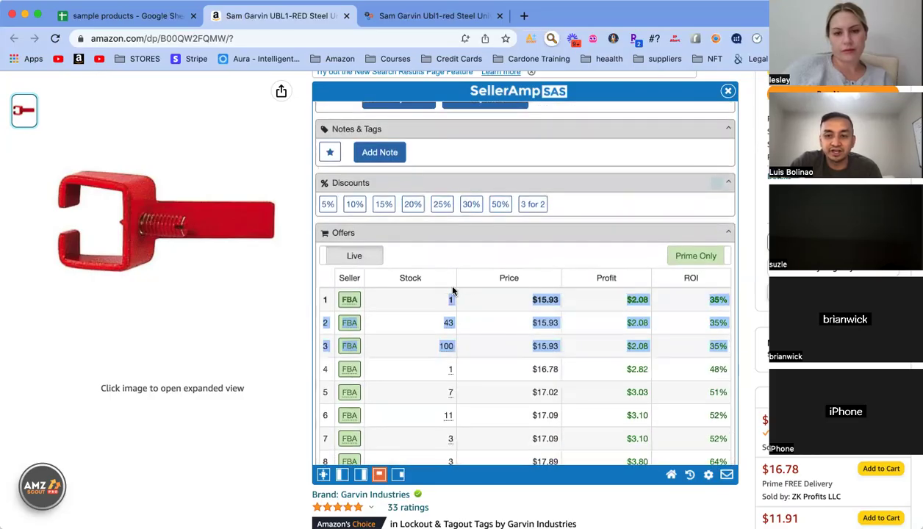
scroll(494, 319, down, 3)
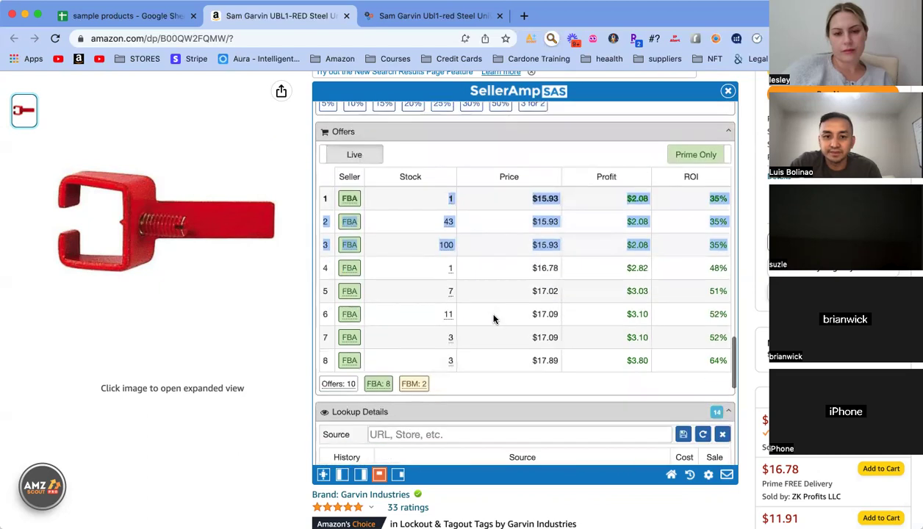
scroll(494, 319, up, 2)
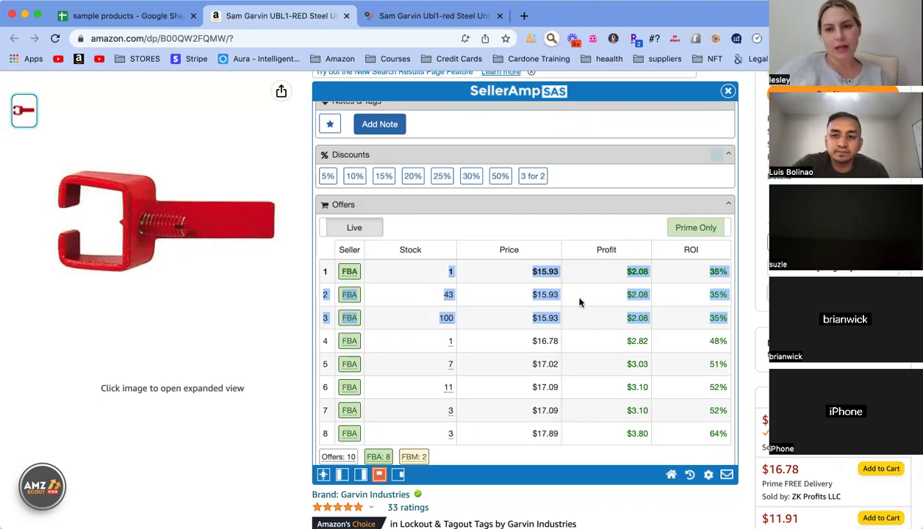
scroll(568, 322, up, 5)
scroll(567, 322, up, 20)
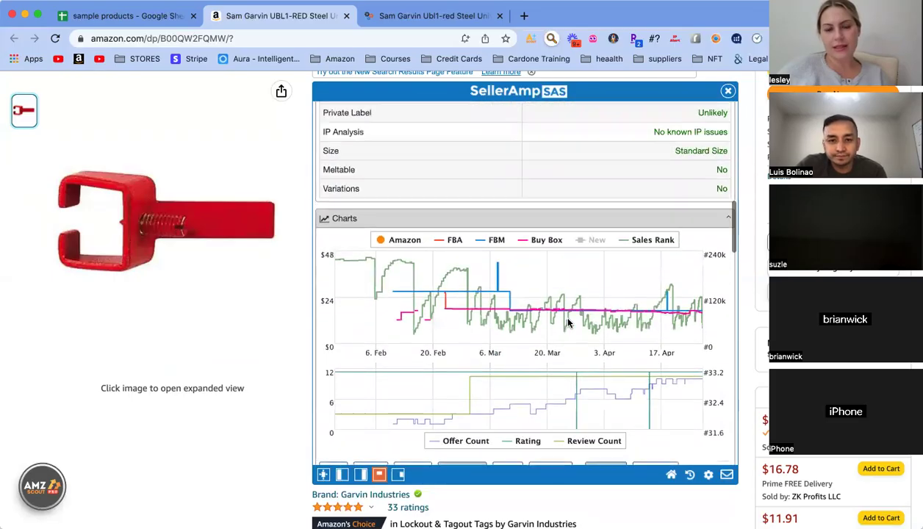
scroll(568, 322, up, 5)
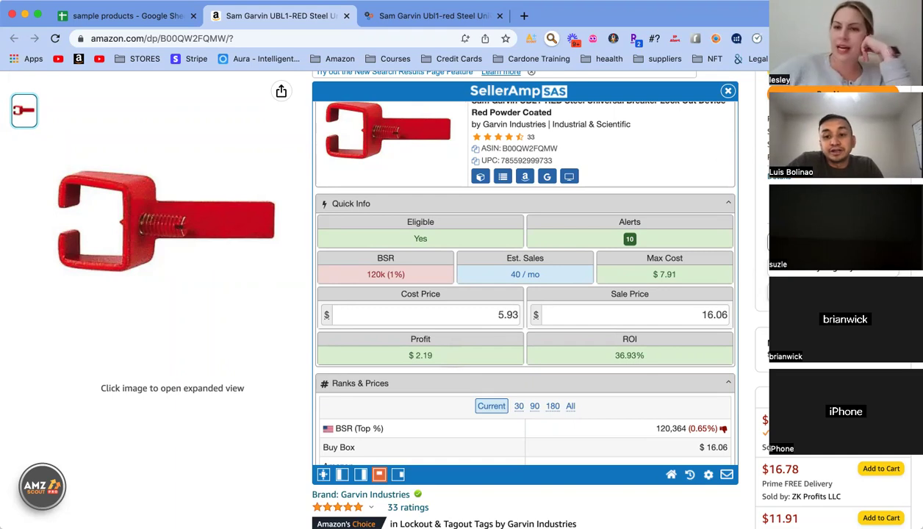
Step: Set the lockout device's sale price to $20.00 in SellerAmp to recalculate its profit and ROI
click(683, 315)
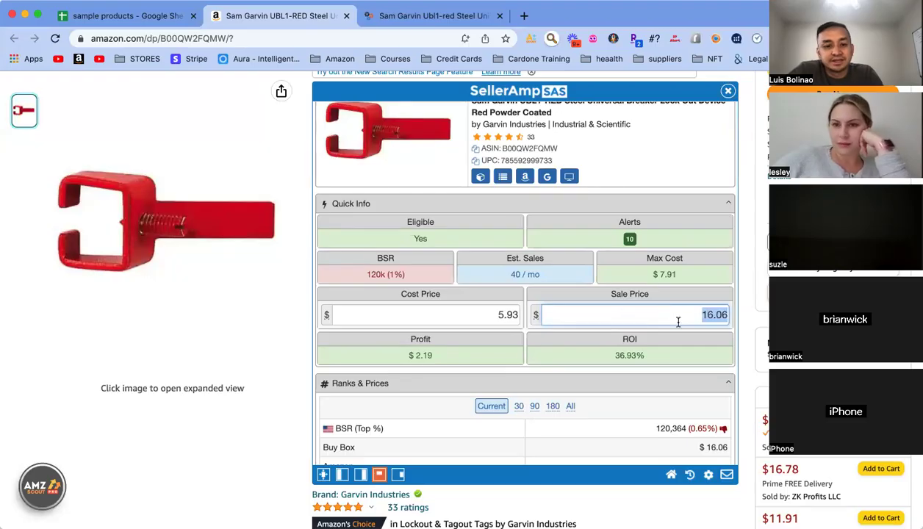
text(20)
key(BackSpace)
text(1)
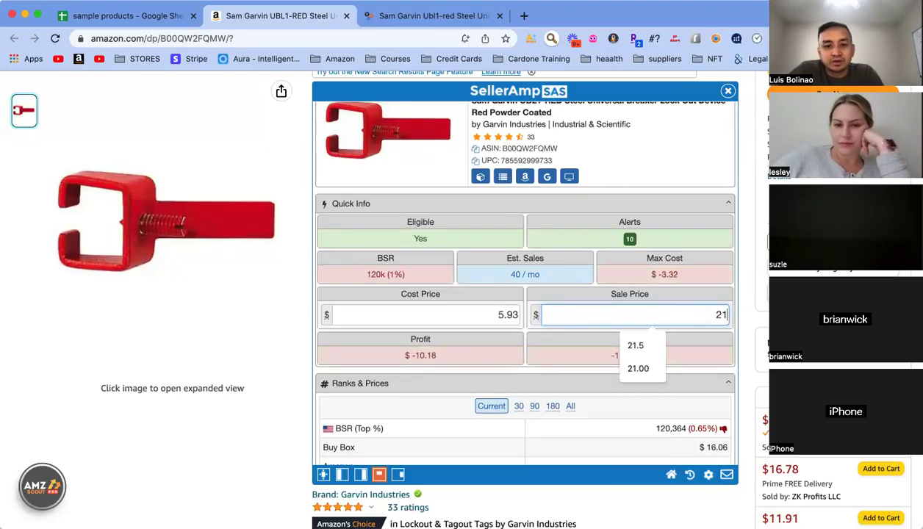
key(BackSpace)
text(0)
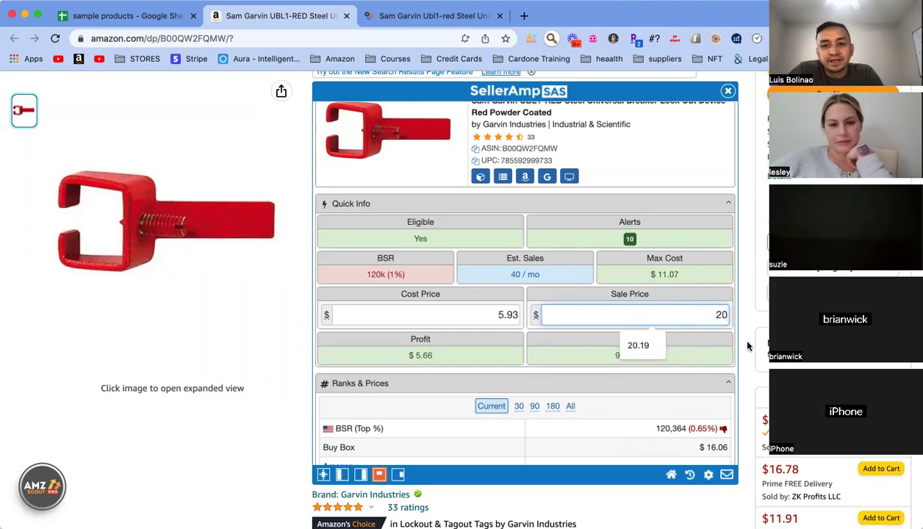
key(Return)
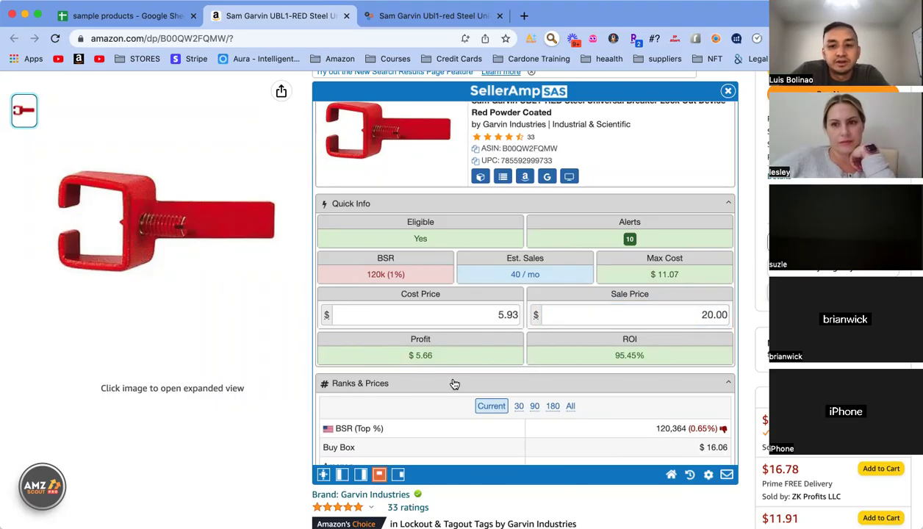
click(686, 314)
click(686, 314)
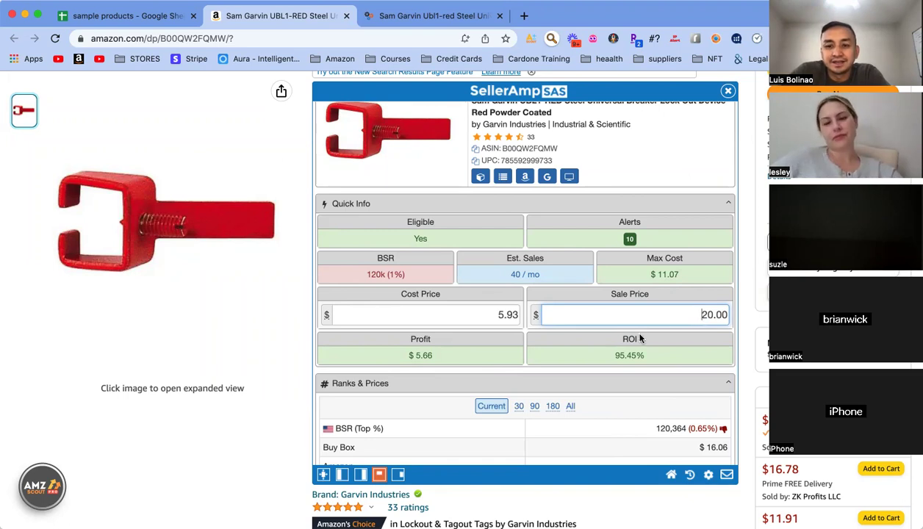
click(743, 358)
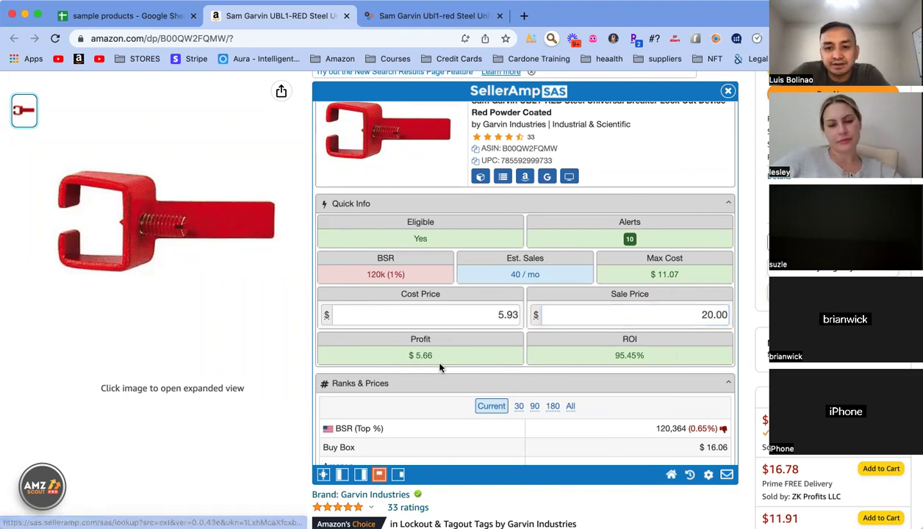
Step: Review the lockout device's charts, quick info and Prime offers again, marking the three lowest-priced sellers
scroll(434, 360, down, 15)
scroll(501, 350, down, 10)
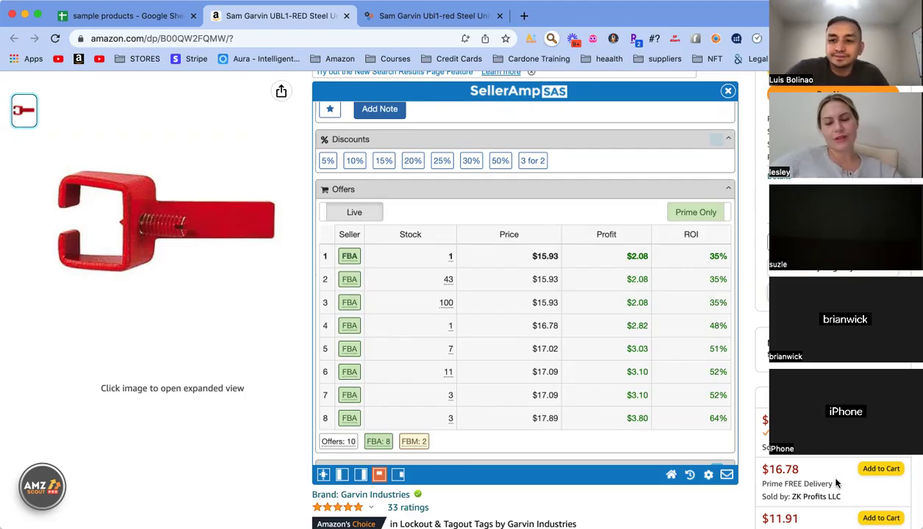
mouse_move(816, 496)
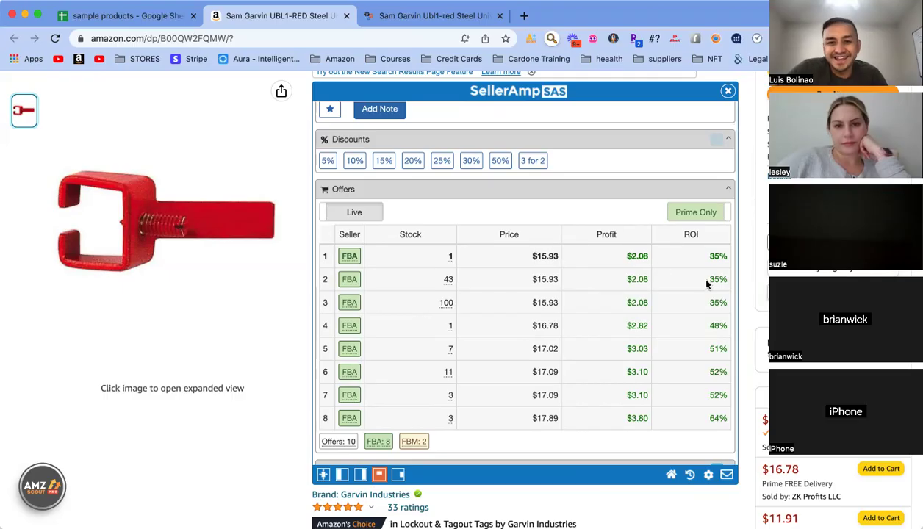
scroll(740, 275, up, 4)
scroll(740, 275, down, 5)
scroll(548, 221, down, 10)
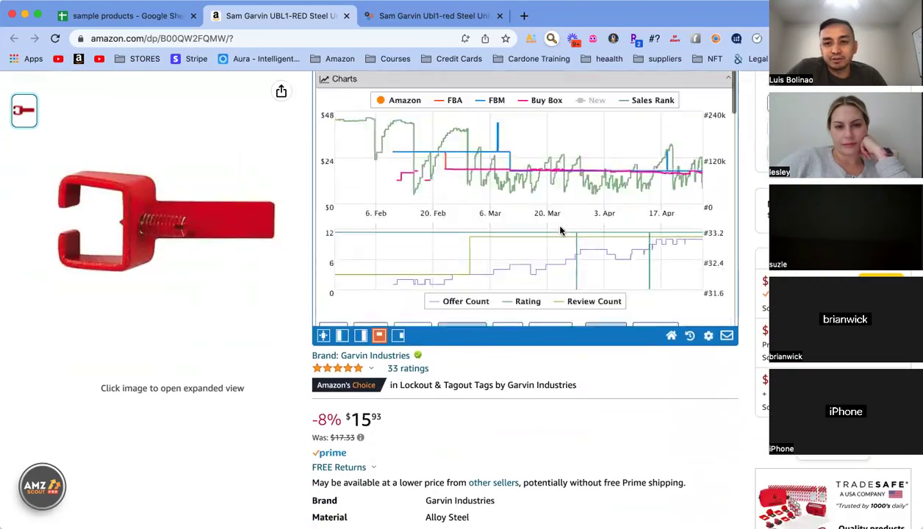
scroll(503, 235, up, 10)
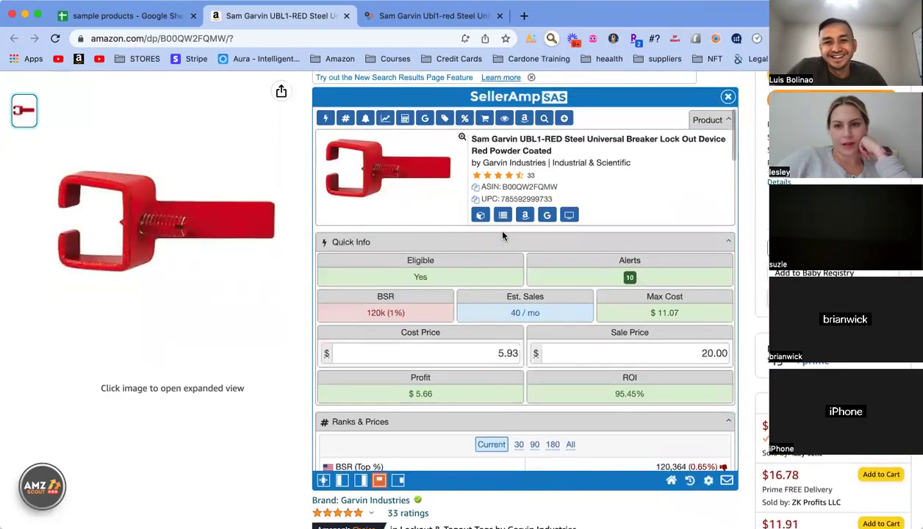
scroll(502, 235, down, 1)
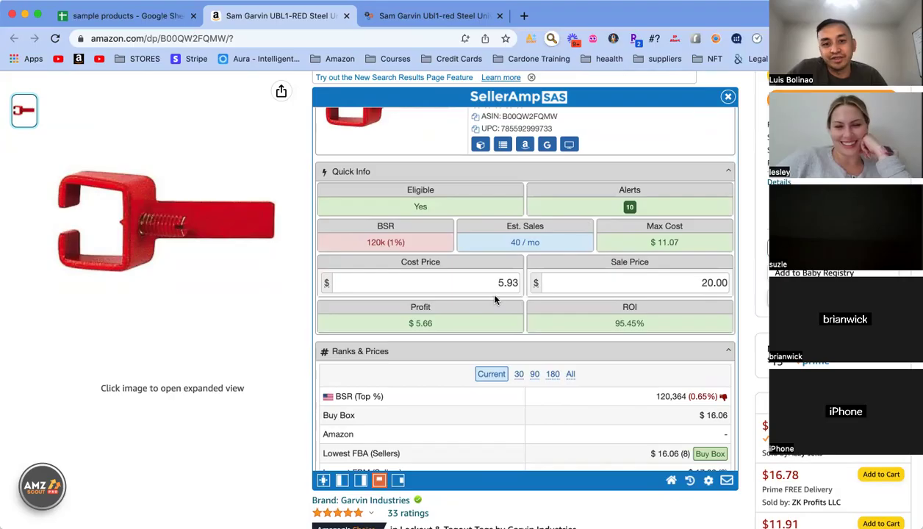
scroll(495, 300, down, 20)
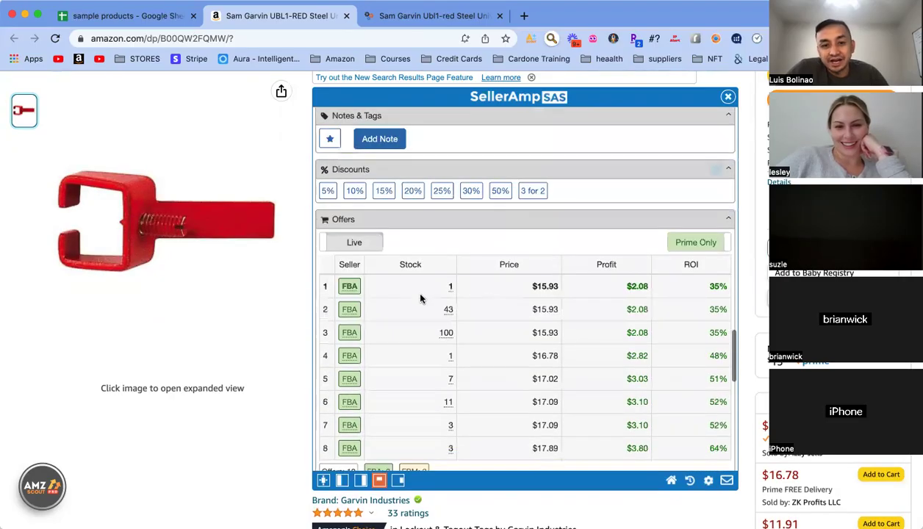
drag(401, 283, 723, 328)
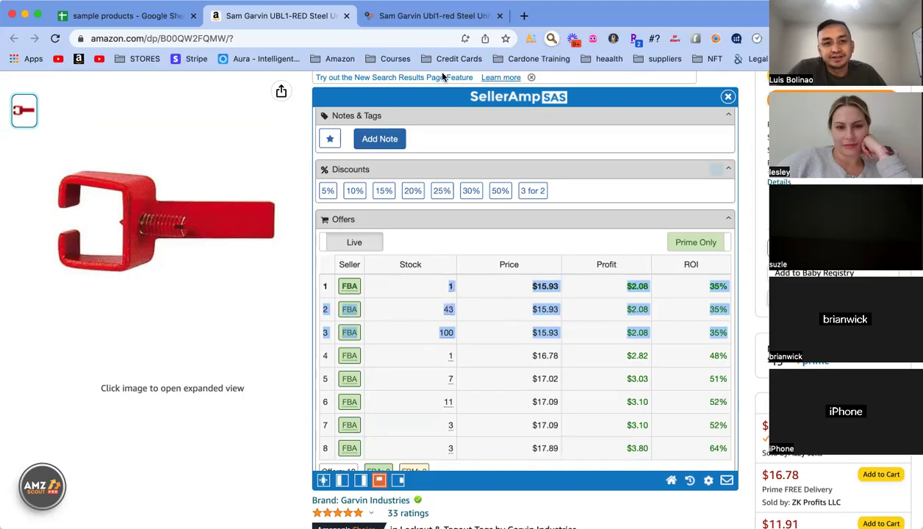
Step: Record "no" as the verdict for the litvon lockout device in F49 of the sample products sheet and close its two product pages
click(141, 16)
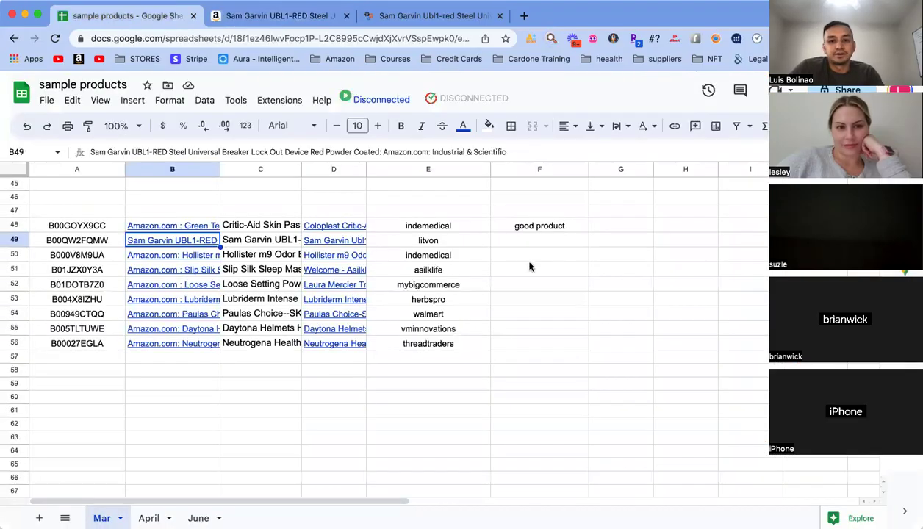
click(547, 240)
text(no)
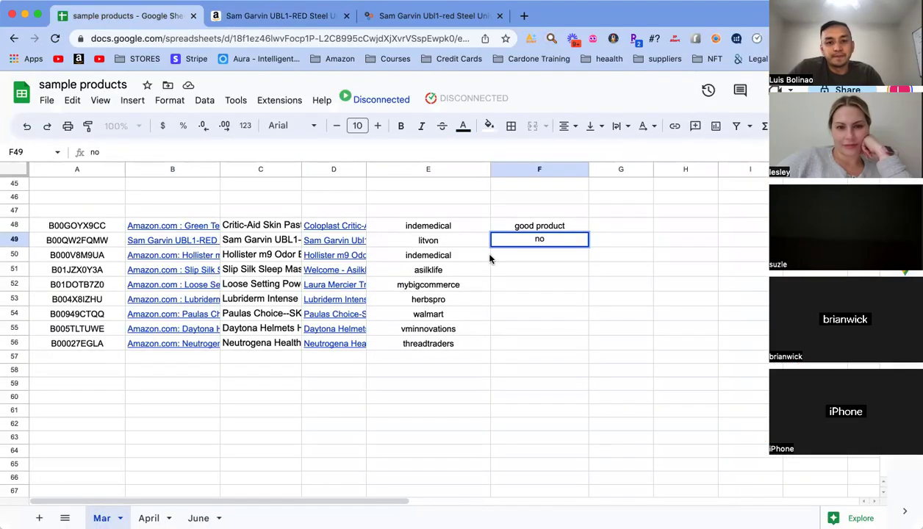
click(346, 16)
click(346, 15)
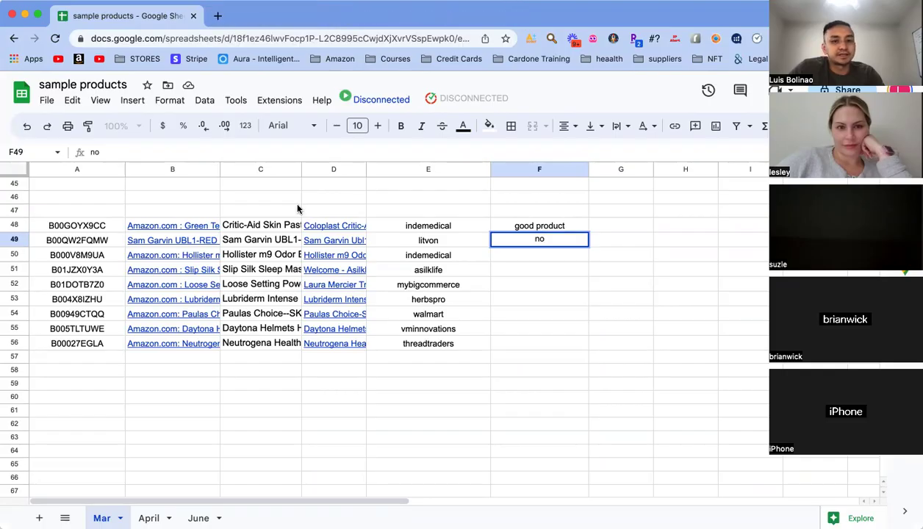
Step: Open the indemedical supplier page and the Amazon listing for the Hollister m9 Odor Eliminator Drops from row 50
click(334, 256)
click(353, 276)
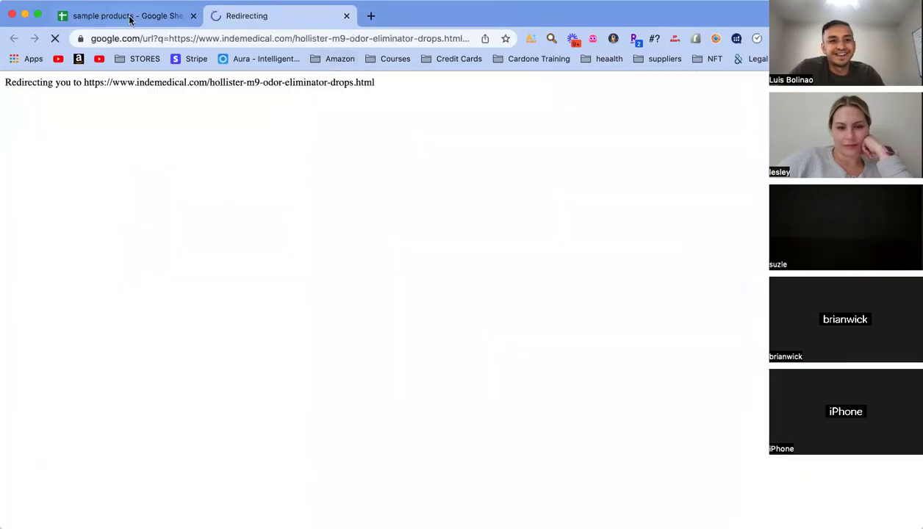
click(129, 16)
click(187, 255)
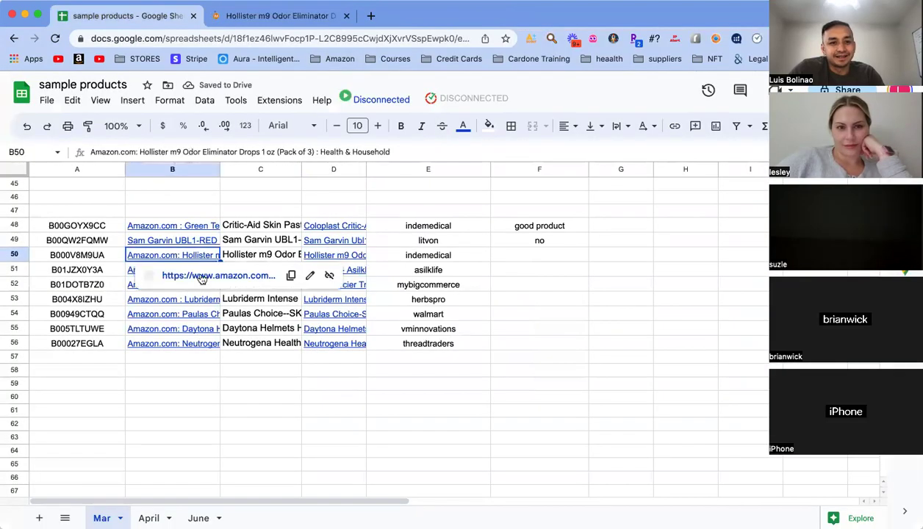
click(210, 275)
Step: Compare the Hollister m9 drops' image, title, price and pack size between the indemedical page and the Amazon listing
click(419, 16)
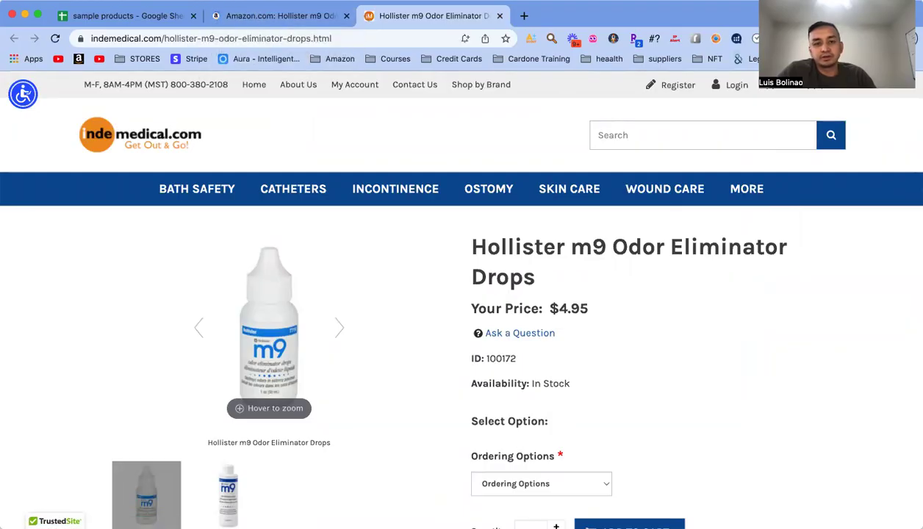
click(275, 18)
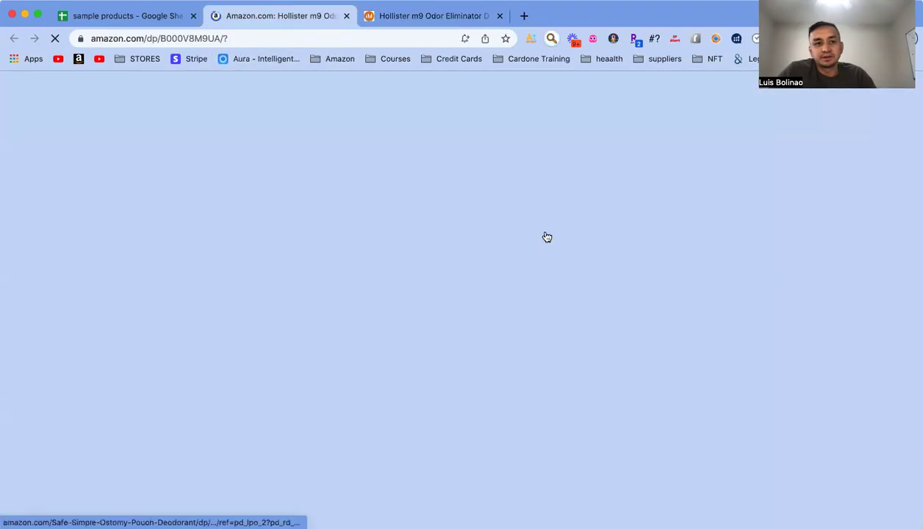
scroll(587, 244, down, 2)
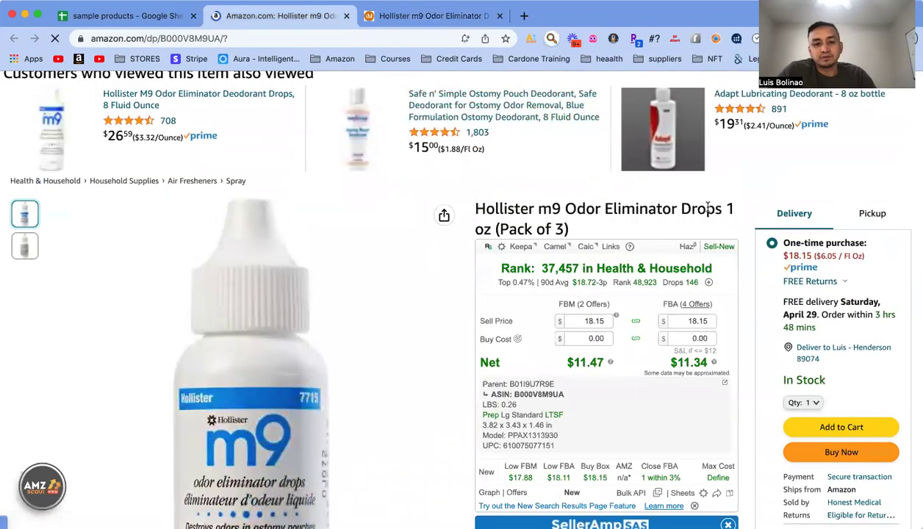
scroll(685, 206, down, 2)
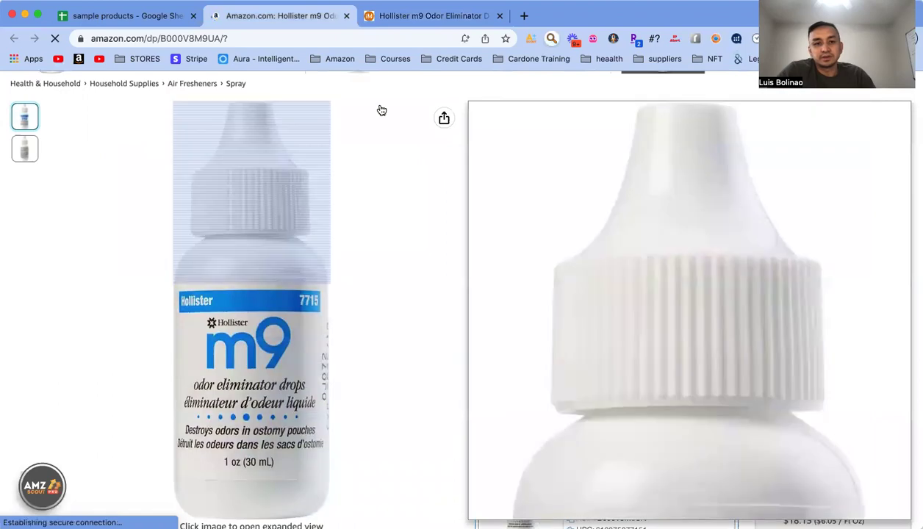
key(ctrl+Tab)
scroll(314, 325, down, 1)
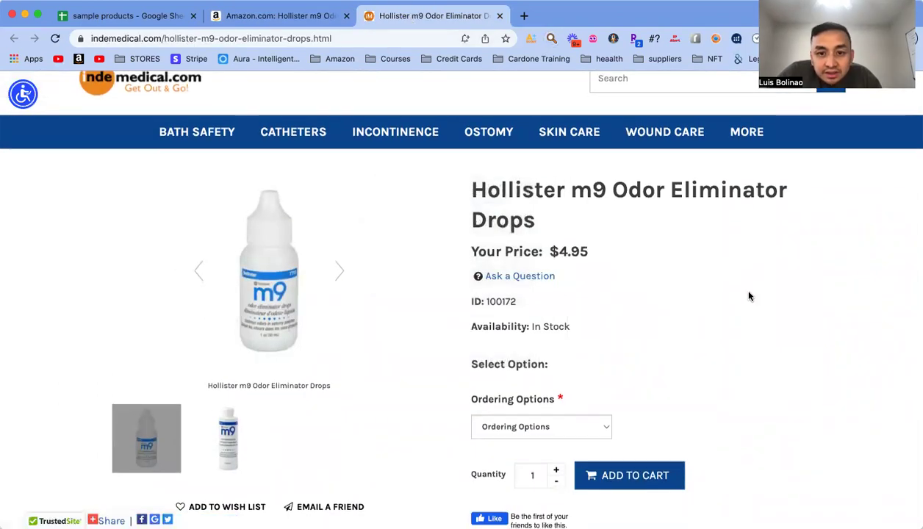
scroll(748, 294, down, 1)
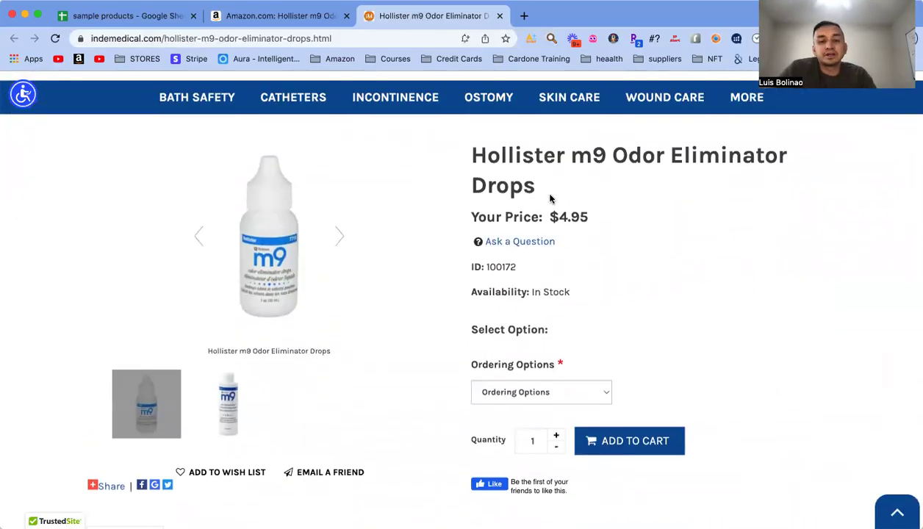
click(310, 21)
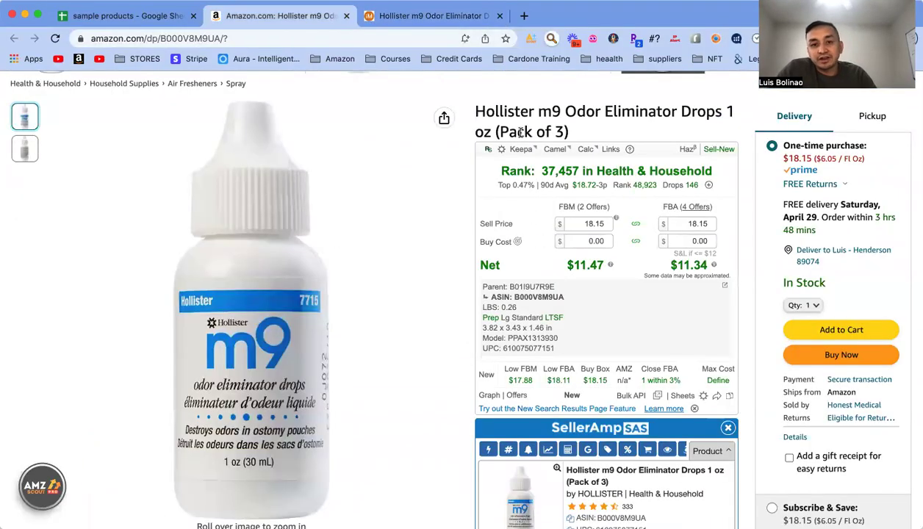
drag(496, 131, 568, 132)
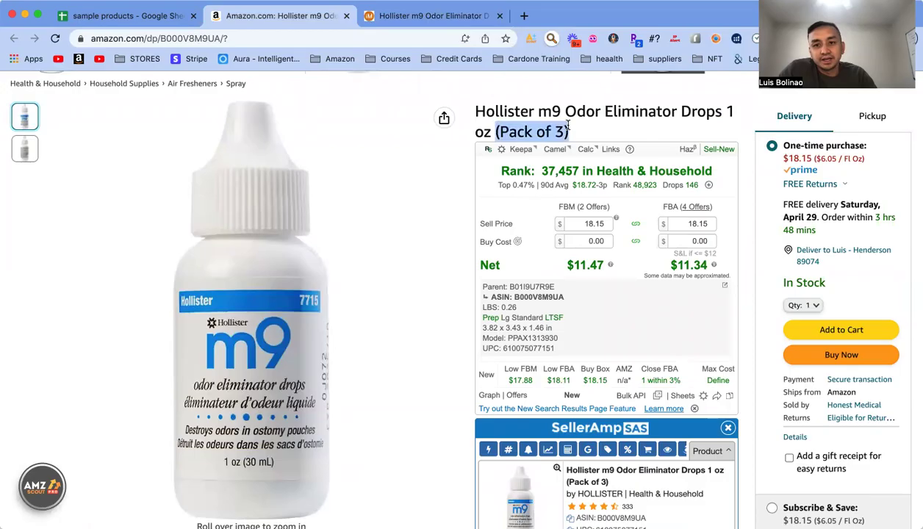
Step: Recheck the Hollister m9 drops' price on the indemedical page and set the SellerAmp cost price for the three-pack to 15
click(436, 15)
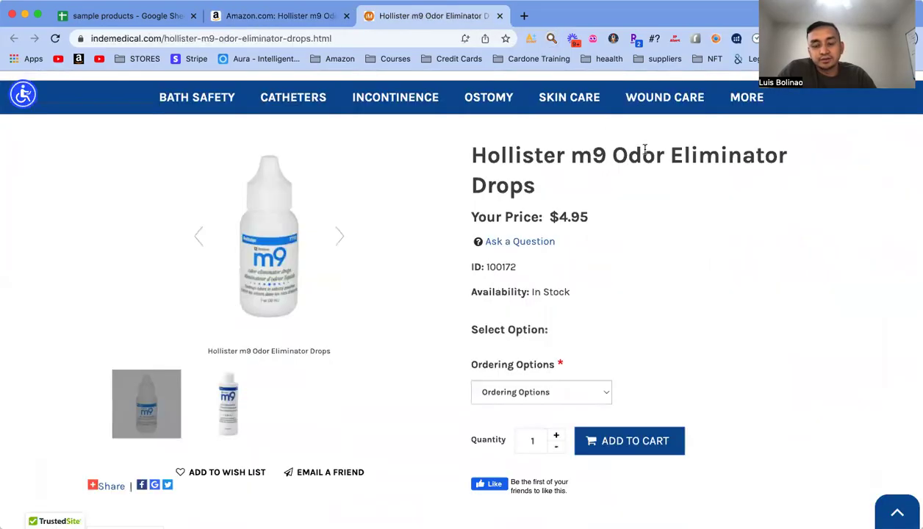
scroll(674, 233, down, 1)
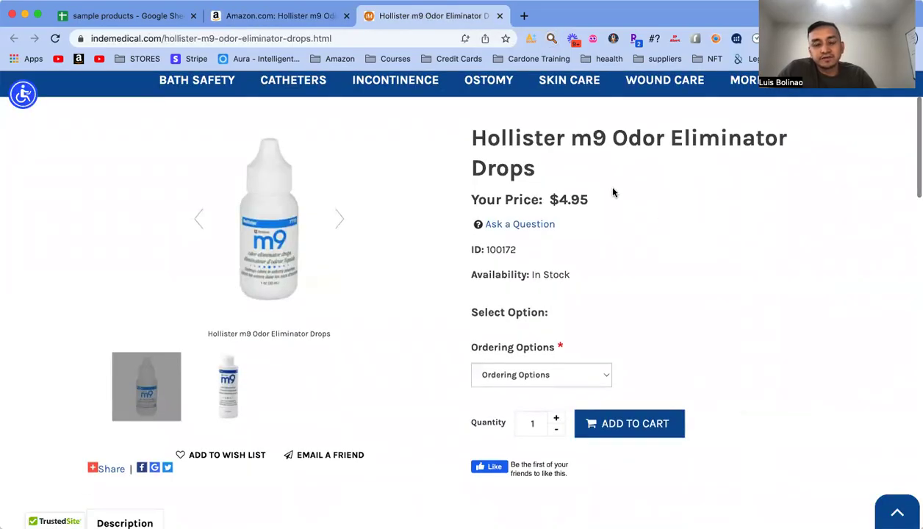
click(287, 16)
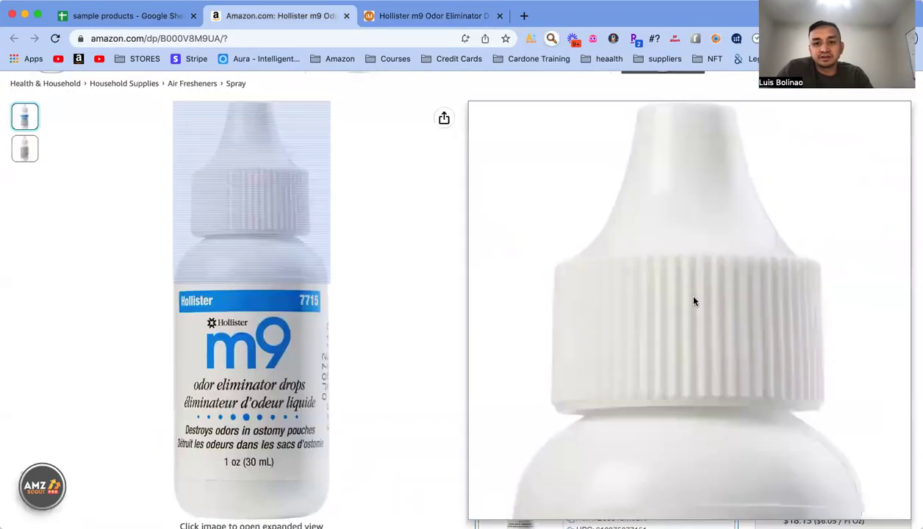
scroll(742, 294, down, 5)
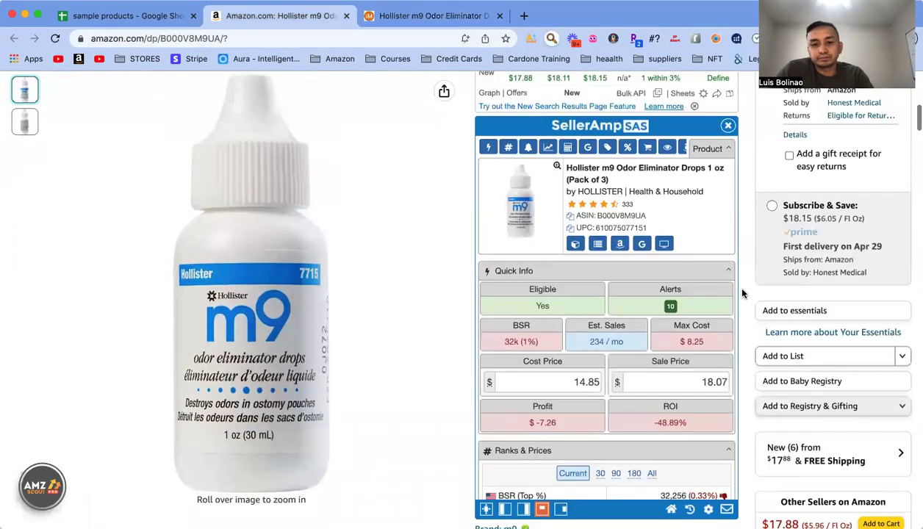
click(569, 381)
text(15)
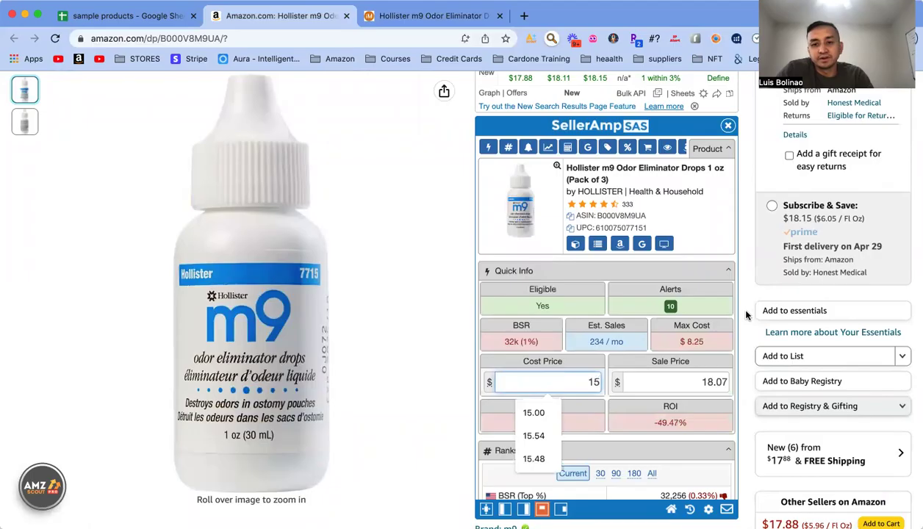
key(Return)
Step: Examine the Hollister m9 listing's quick info, ranks, alerts and Prime offers in SellerAmp, plus its three-month Keepa price history
scroll(746, 308, up, 6)
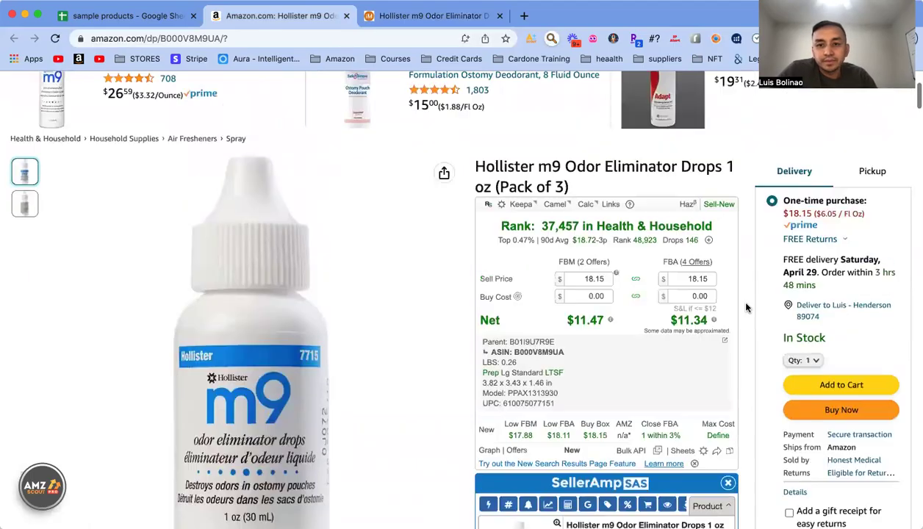
scroll(744, 306, down, 6)
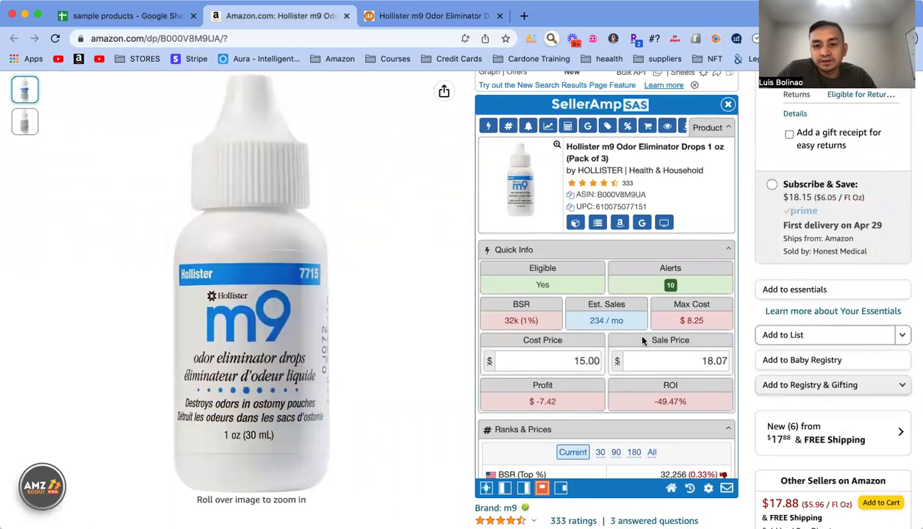
scroll(643, 340, down, 15)
scroll(643, 341, down, 8)
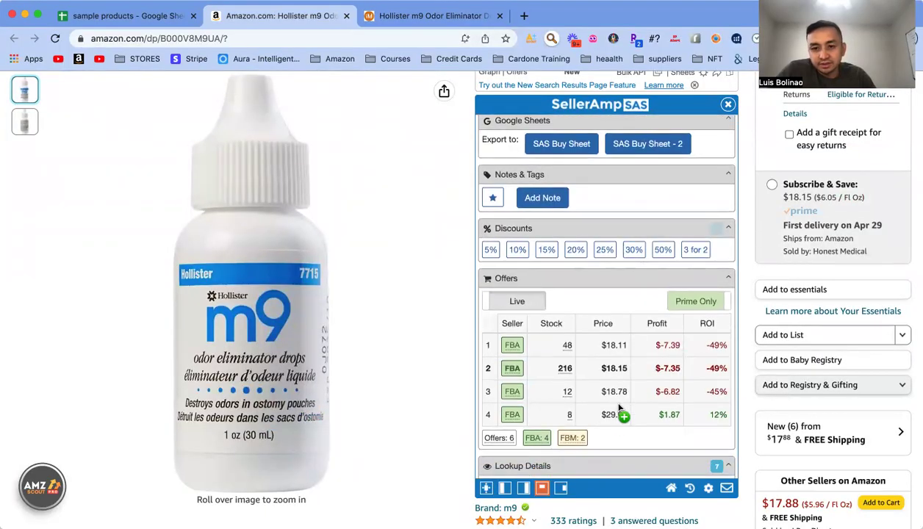
scroll(617, 379, up, 10)
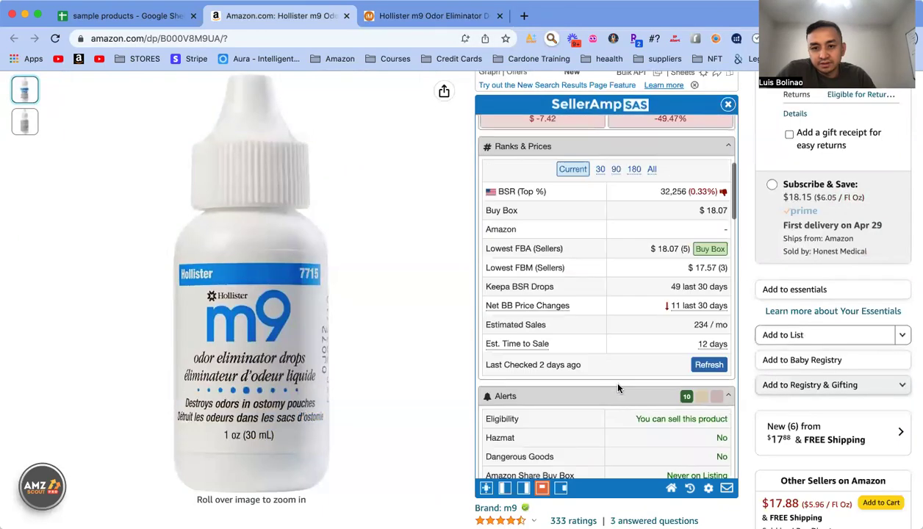
scroll(586, 345, down, 10)
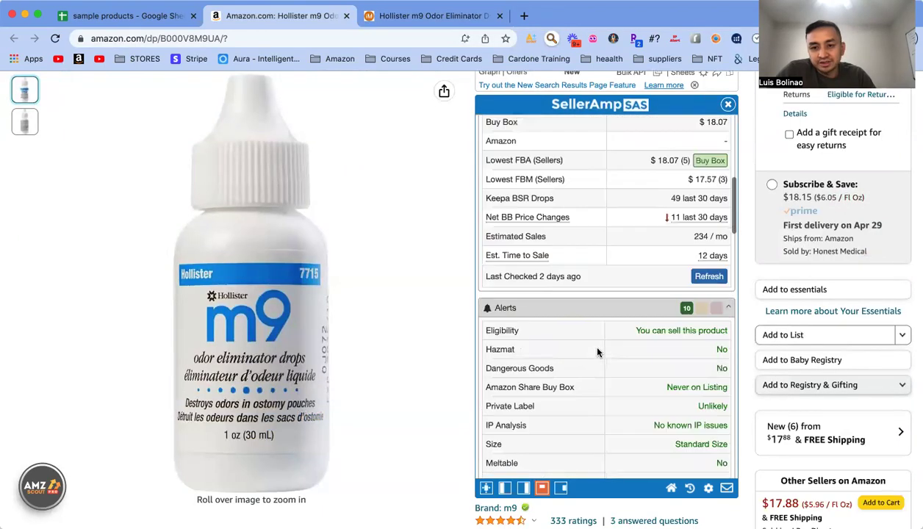
scroll(580, 360, down, 5)
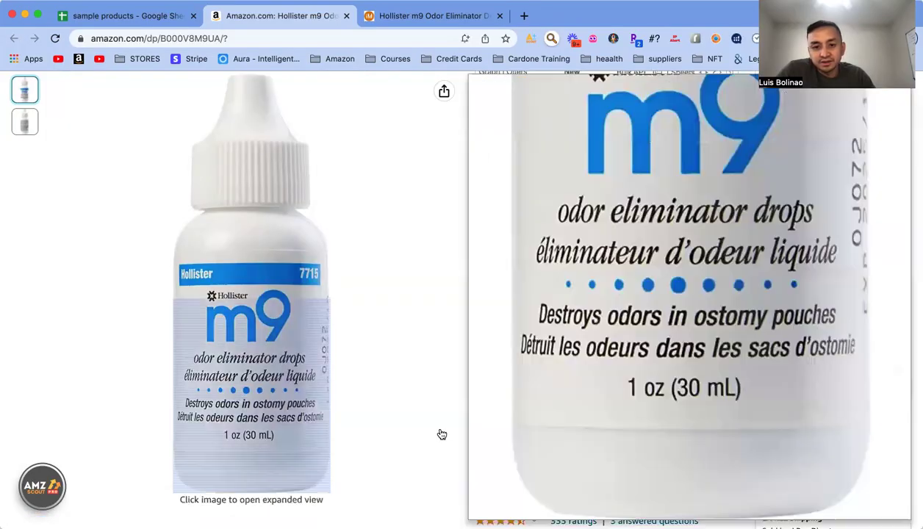
scroll(440, 433, down, 10)
scroll(439, 434, down, 3)
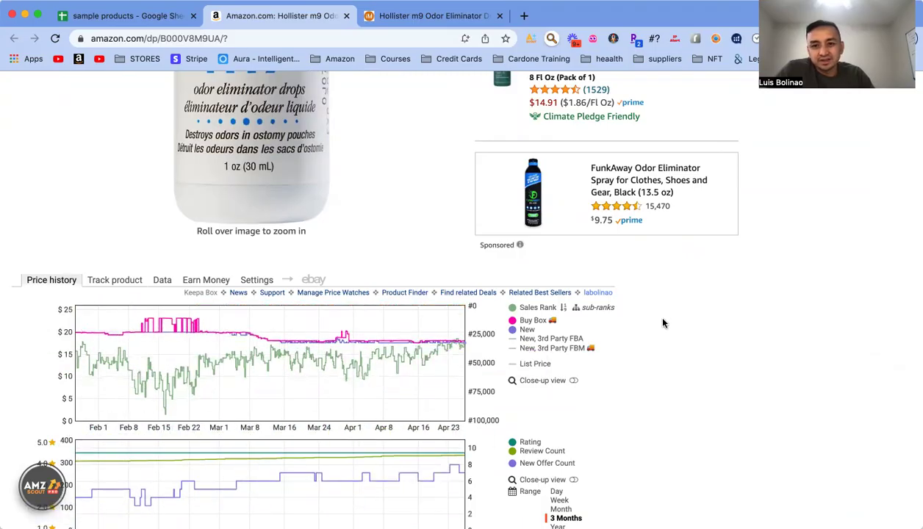
scroll(662, 309, up, 10)
scroll(709, 321, up, 4)
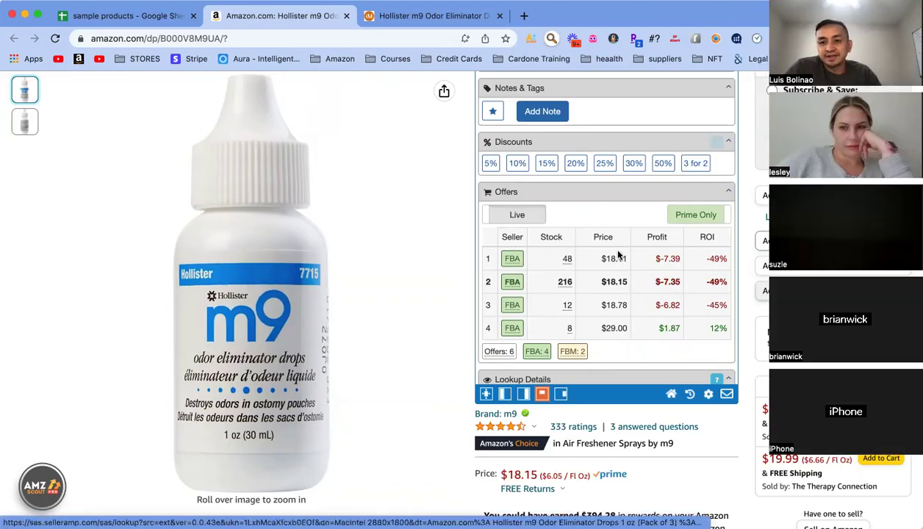
Step: Weigh the indemedical price of the Hollister m9 drops against the Amazon Prime offers, profit and ROI in SellerAmp
mouse_move(512, 255)
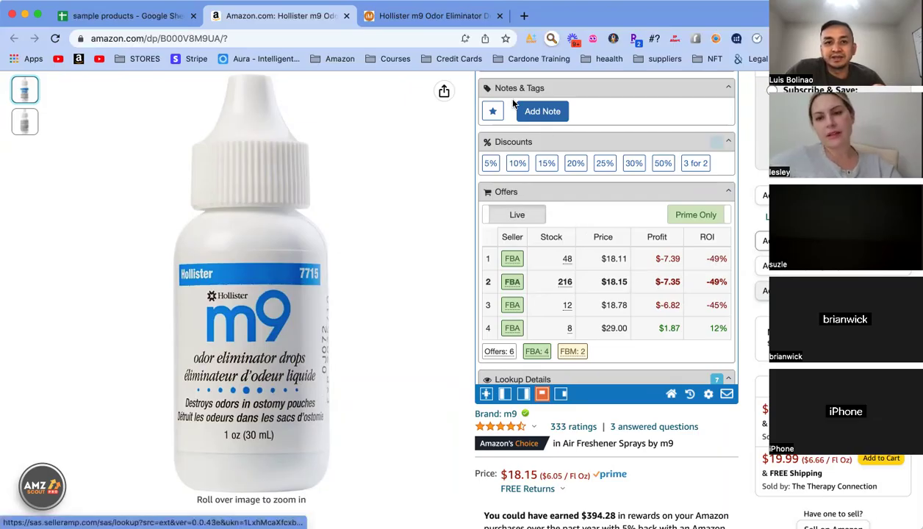
click(430, 18)
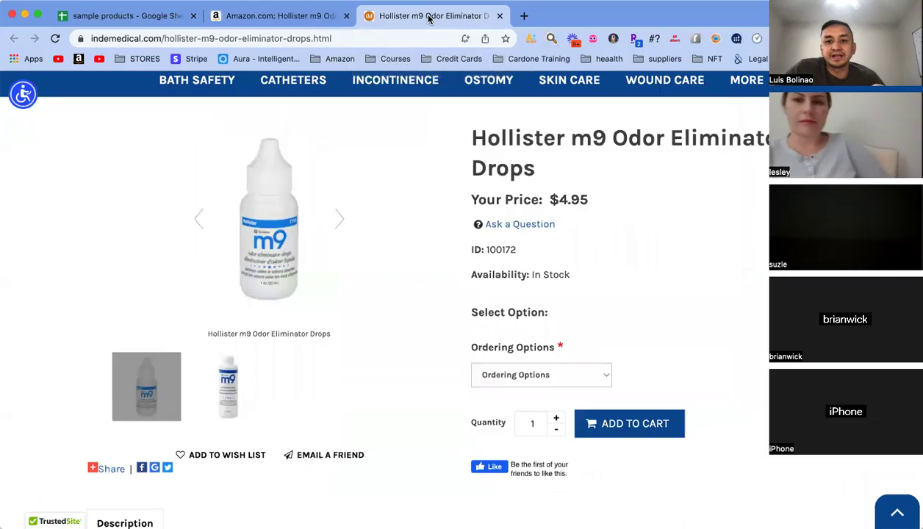
click(300, 18)
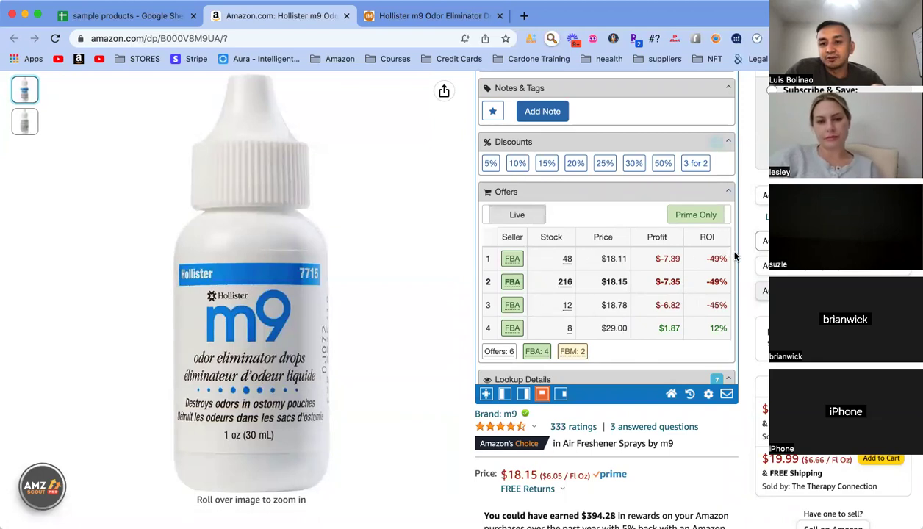
click(433, 18)
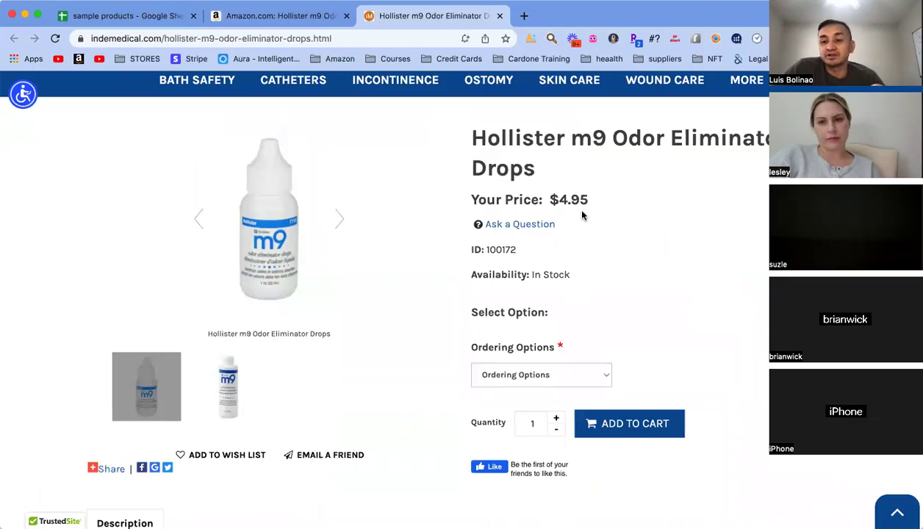
click(289, 18)
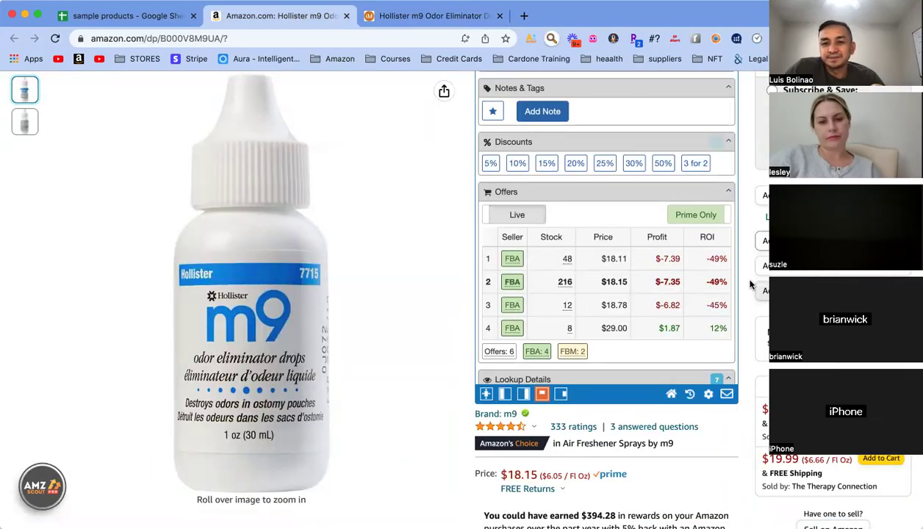
scroll(591, 285, up, 15)
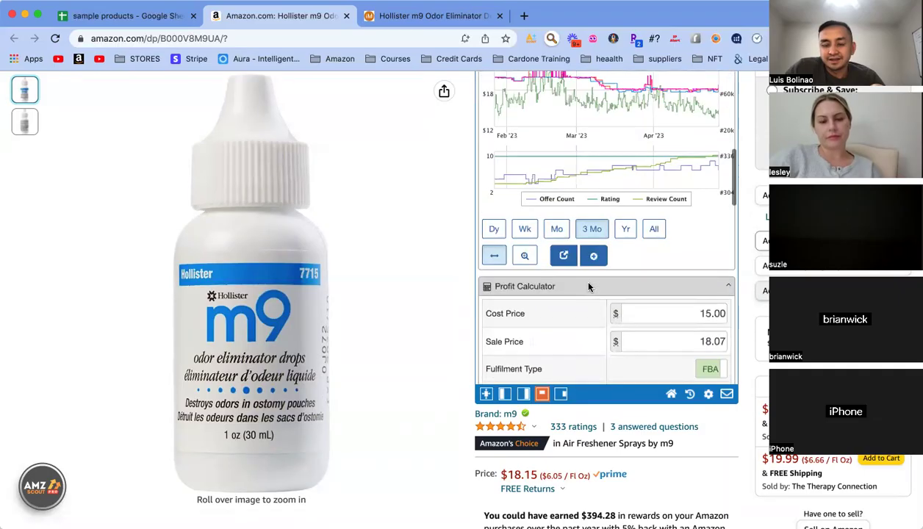
scroll(588, 287, up, 10)
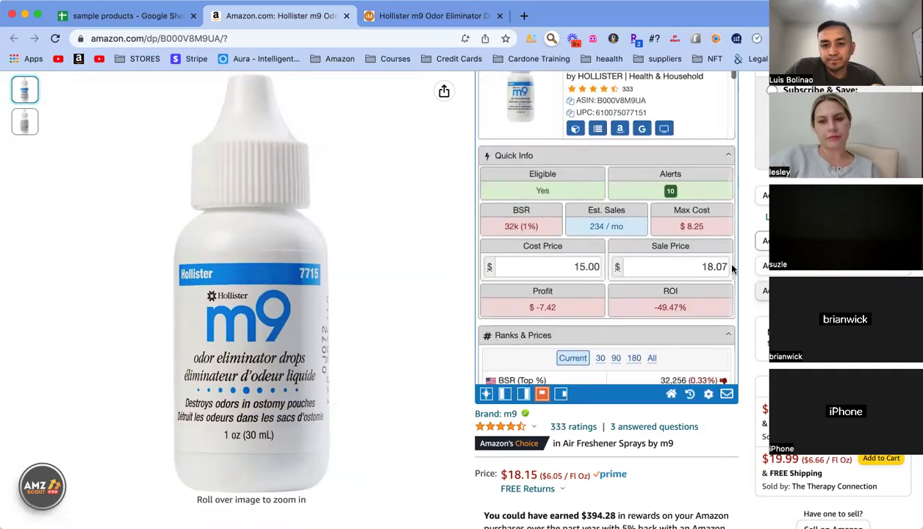
scroll(739, 268, up, 3)
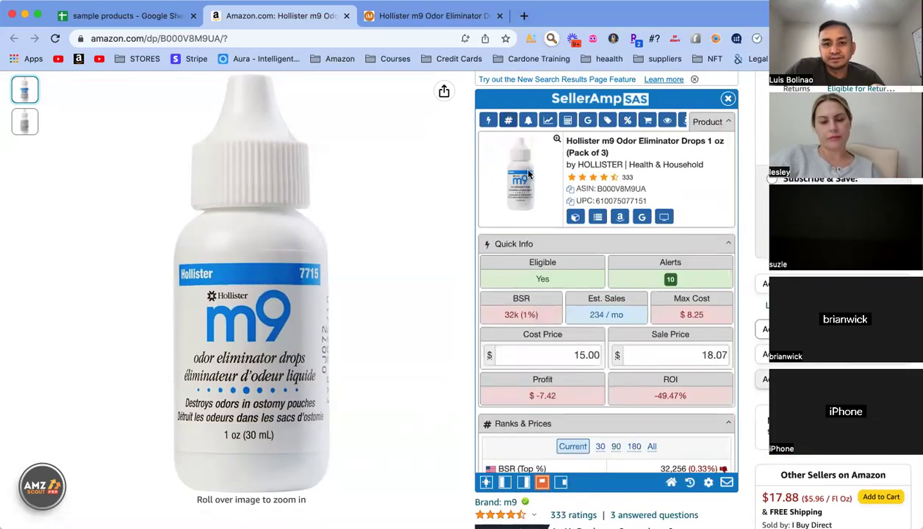
scroll(567, 307, down, 20)
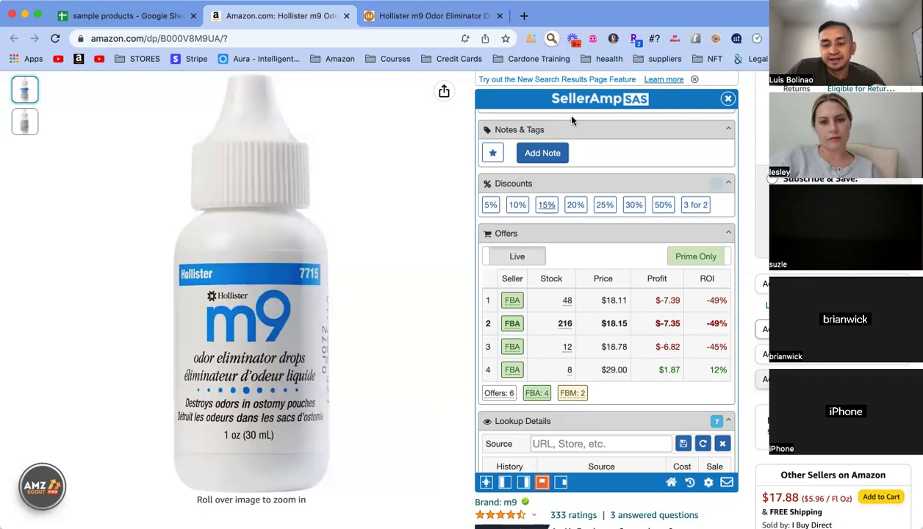
click(437, 15)
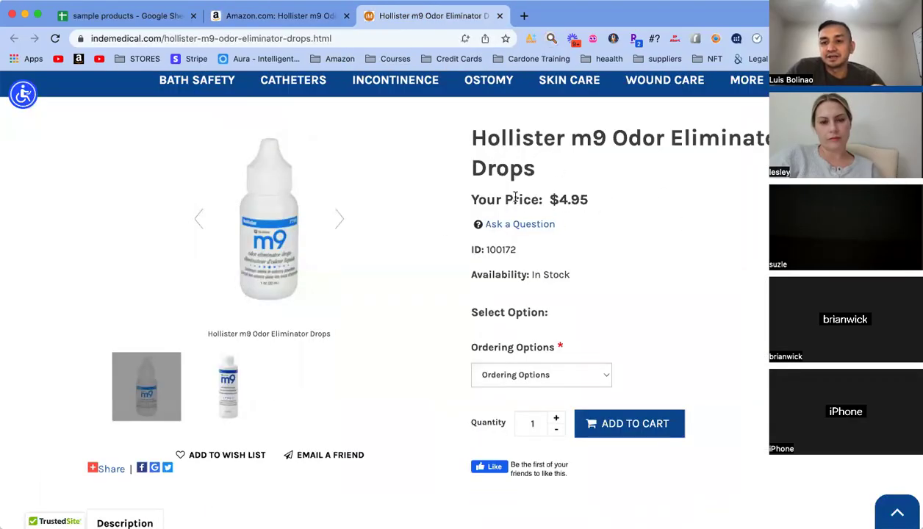
click(285, 17)
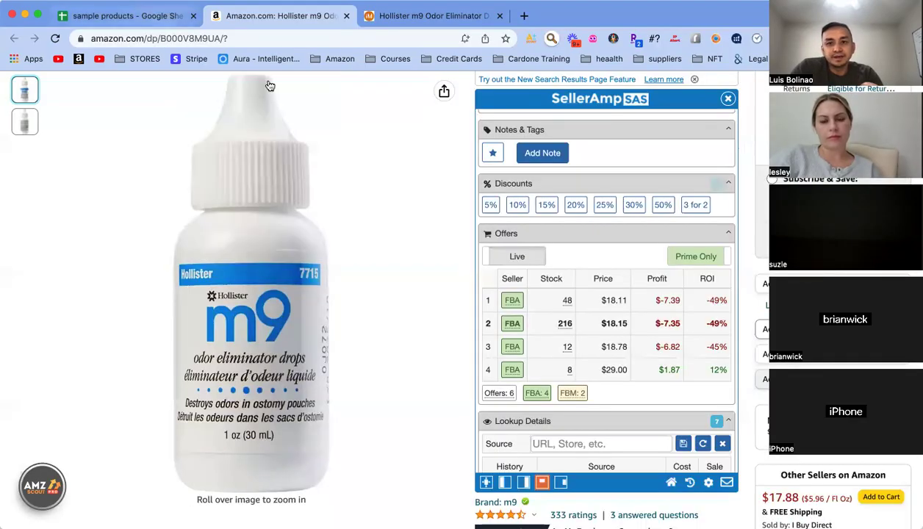
Step: Record "no" as the verdict for the Hollister m9 drops in F50 of the sample products sheet and close both product pages
click(125, 16)
click(532, 257)
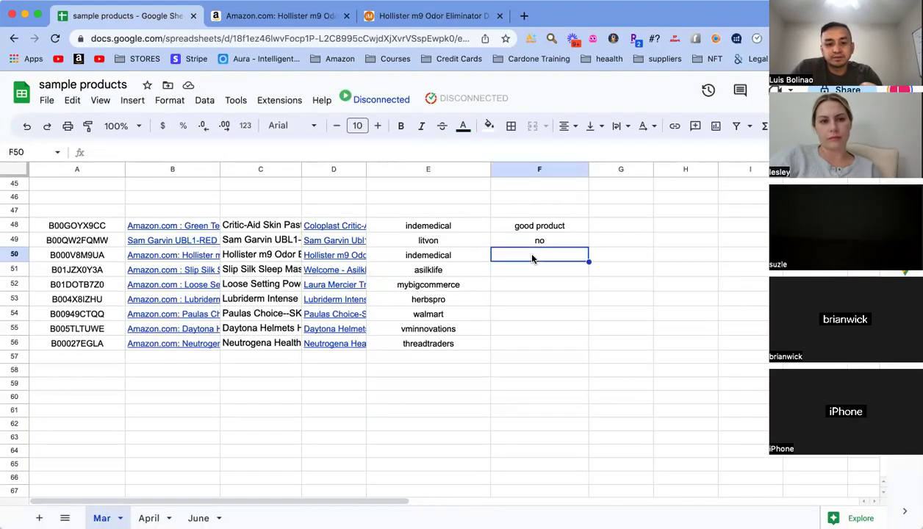
text(no)
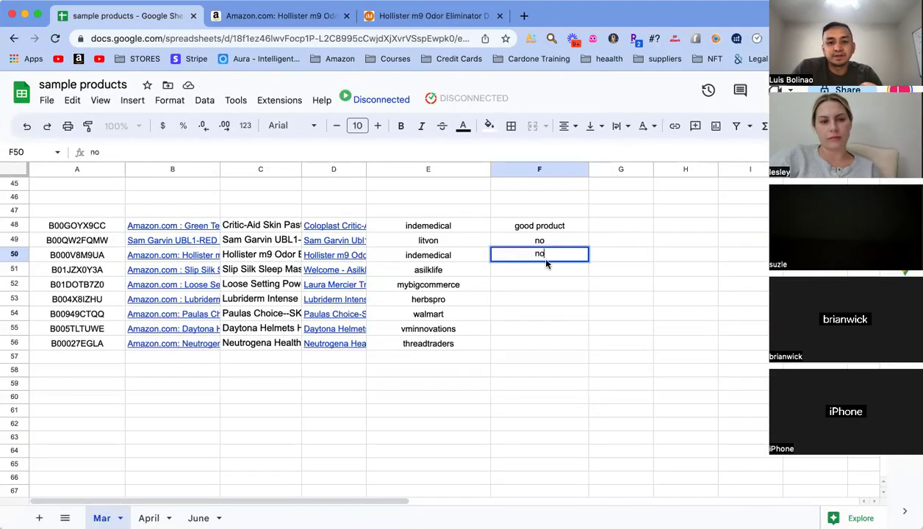
click(346, 15)
click(346, 15)
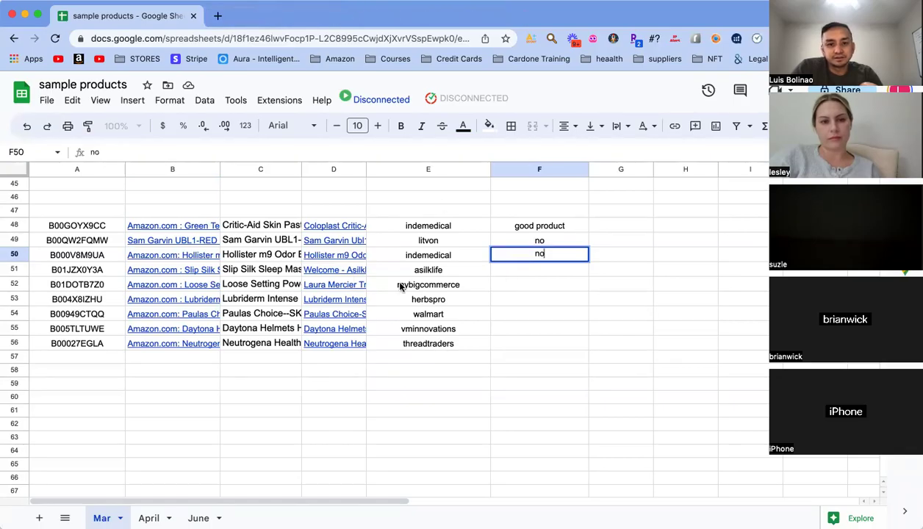
Step: Open the asilklife supplier page and the Amazon listing for the Slip Silk Sleep Mask from row 51
click(341, 270)
click(360, 290)
click(150, 16)
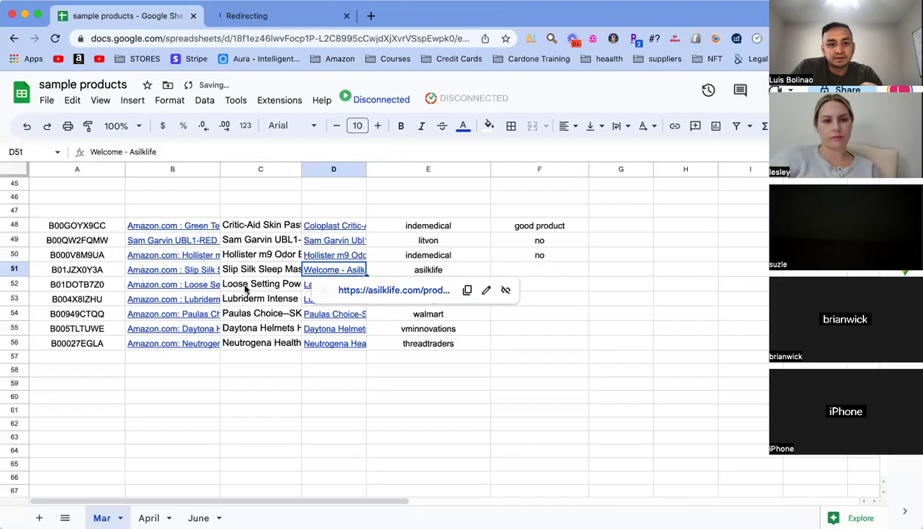
click(213, 291)
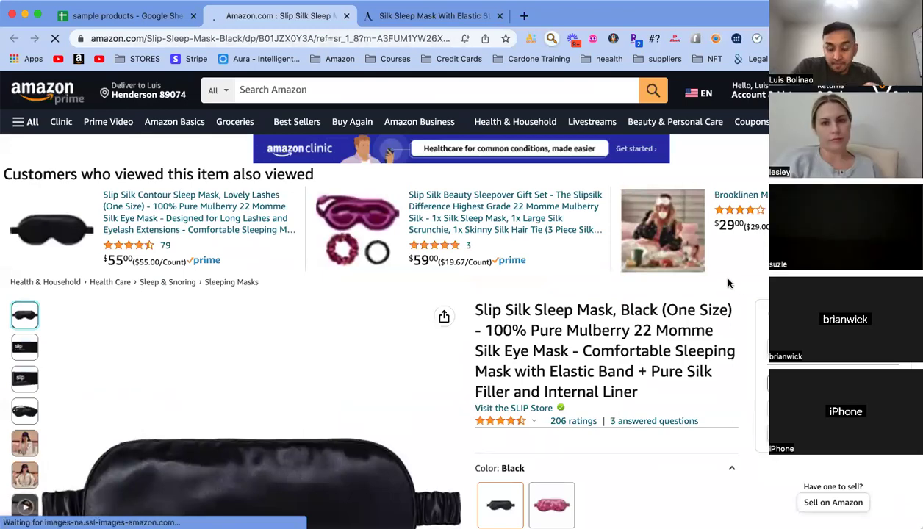
Step: Compare the silk sleep mask's image, title, brand and price between the asilklife page and the Amazon listing
scroll(749, 284, down, 2)
scroll(749, 284, up, 1)
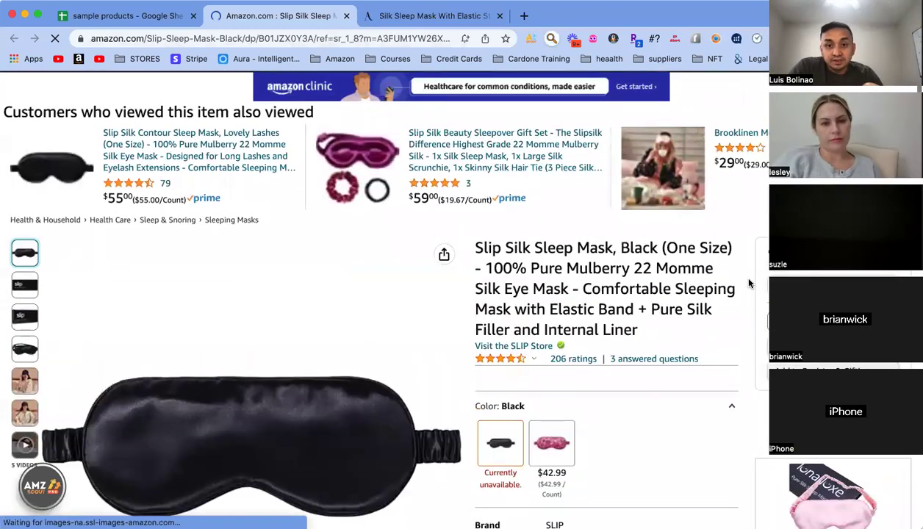
click(427, 15)
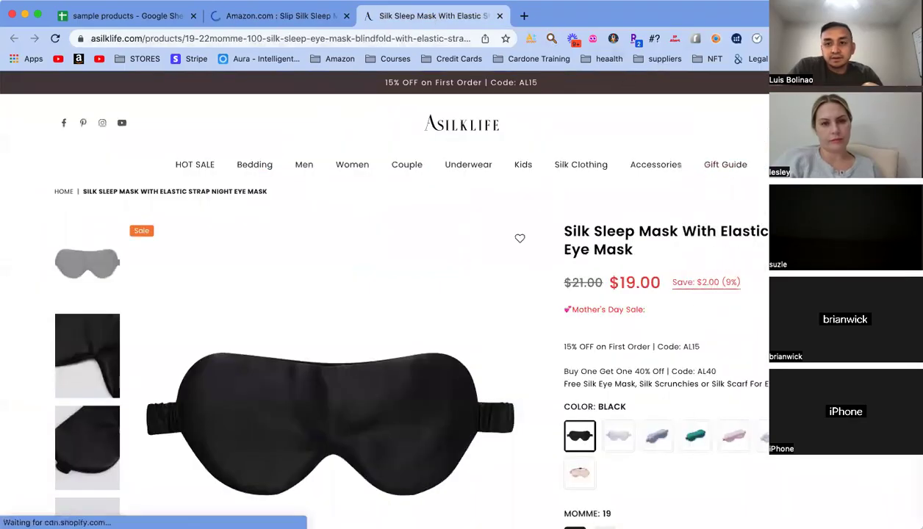
click(287, 20)
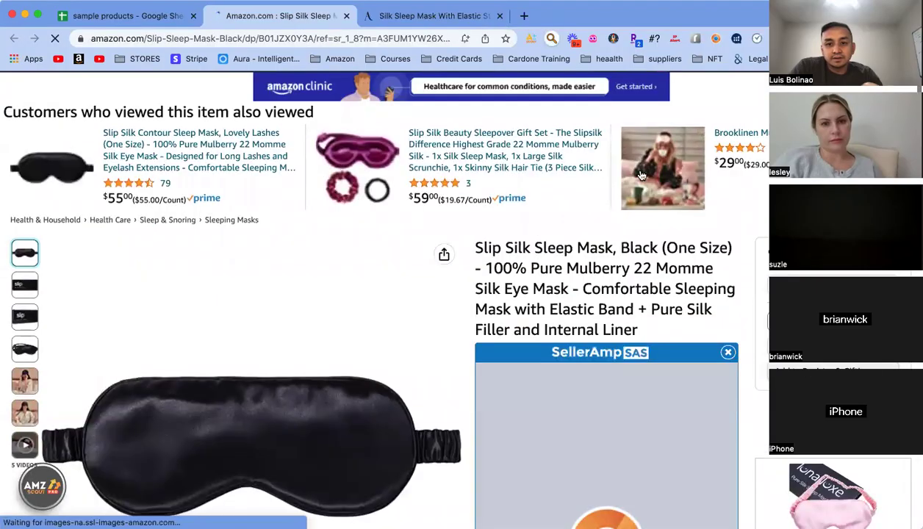
click(428, 16)
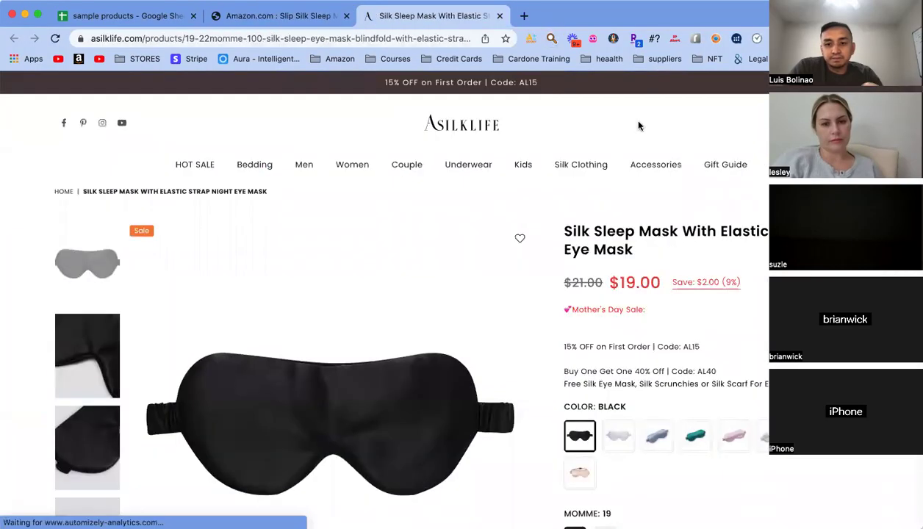
click(856, 92)
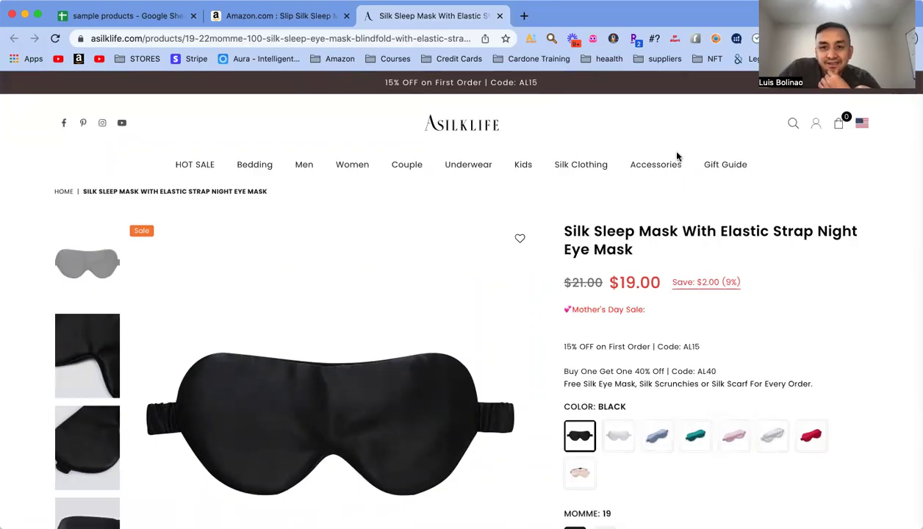
click(312, 18)
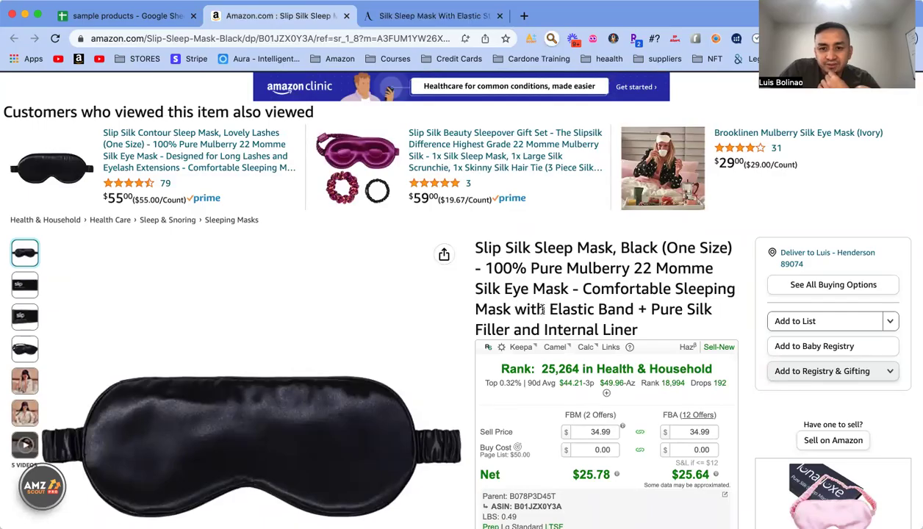
Step: Check the Slip mask's title, rank and buying data on Amazon alongside the asilklife supplier page
scroll(529, 308, down, 2)
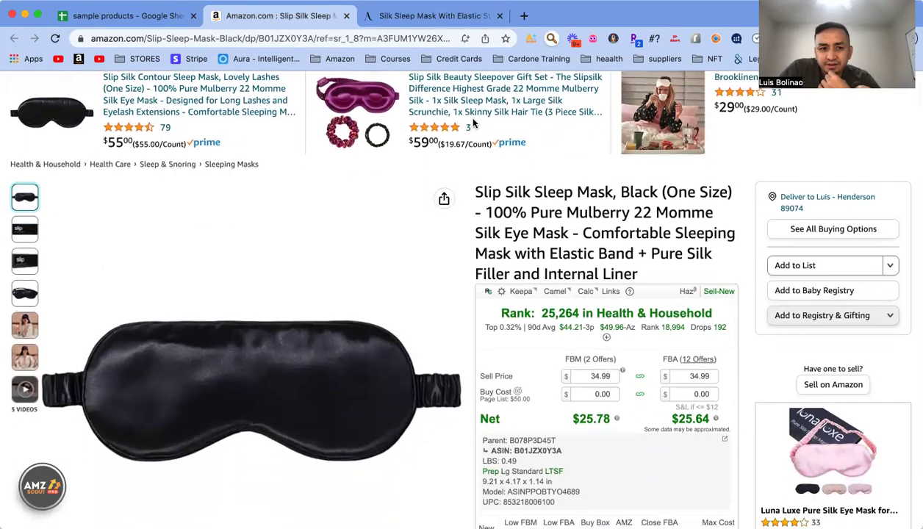
click(423, 18)
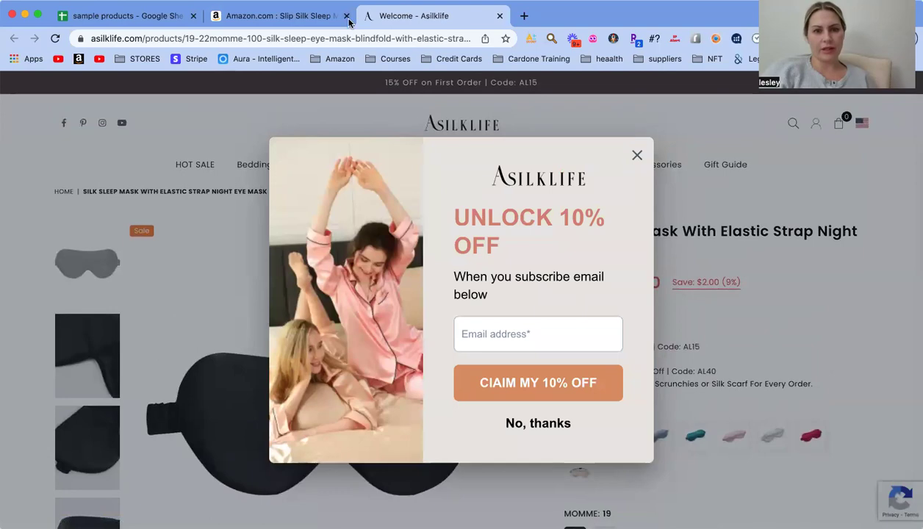
click(287, 20)
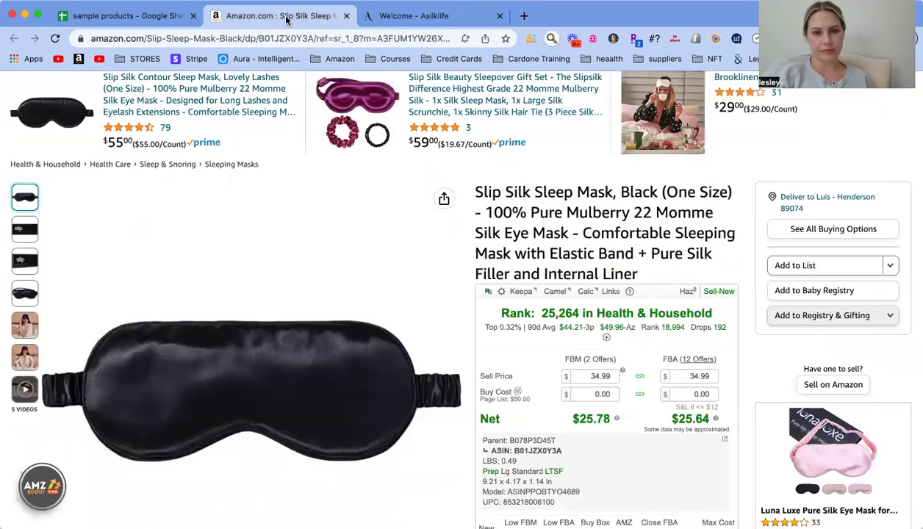
scroll(743, 315, down, 4)
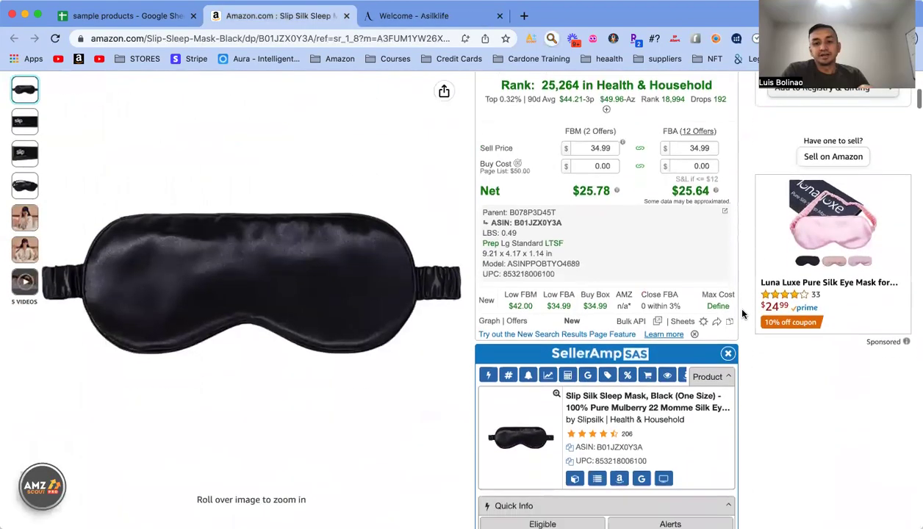
scroll(742, 314, up, 3)
scroll(742, 314, up, 2)
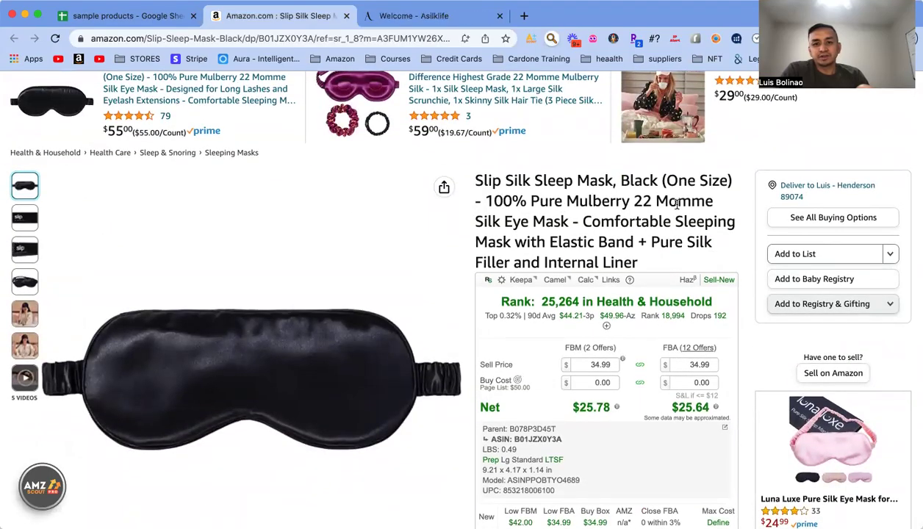
Step: Decline the email discount offer on the asilklife page and check the mask's shape, price, colour and momme options against Amazon's
click(397, 15)
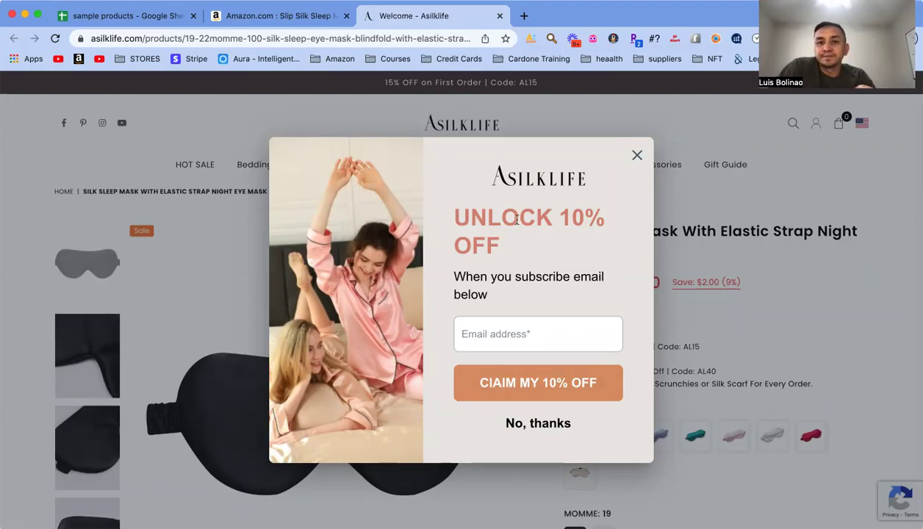
click(532, 423)
scroll(750, 286, down, 1)
scroll(750, 286, up, 1)
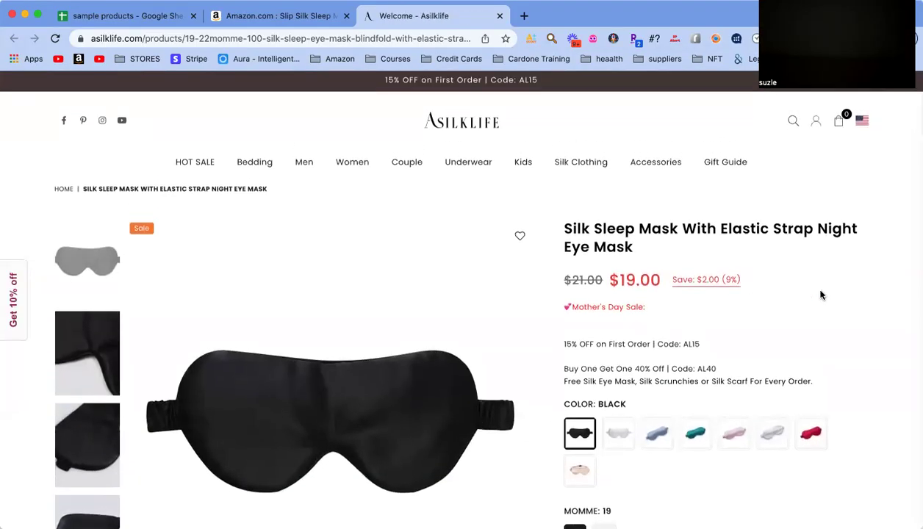
scroll(847, 293, down, 4)
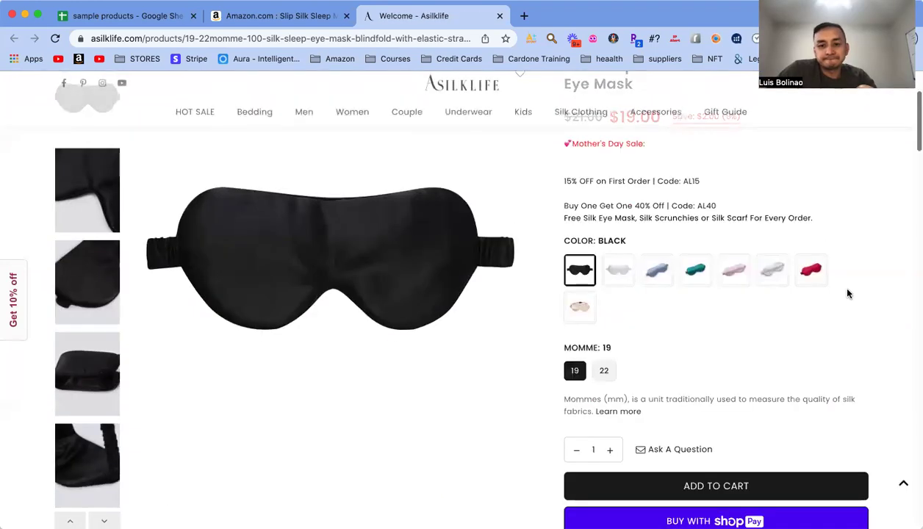
scroll(847, 293, up, 3)
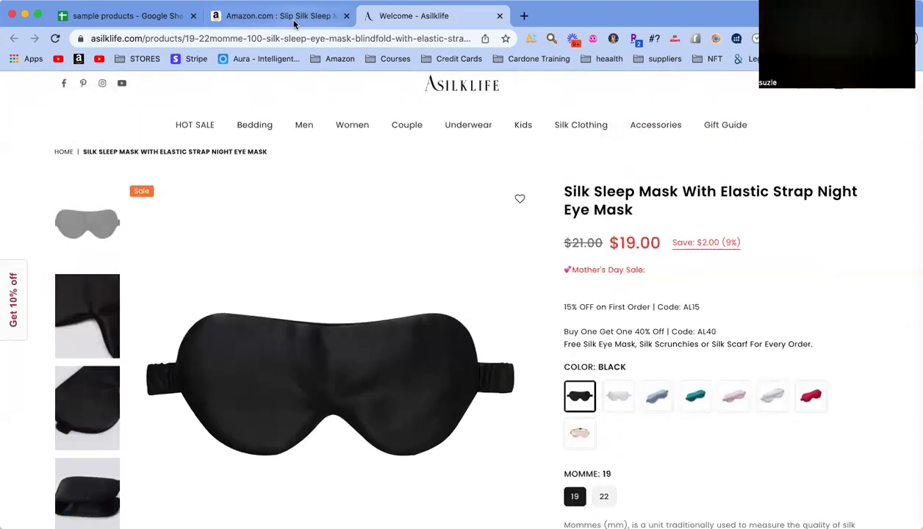
click(283, 15)
click(433, 16)
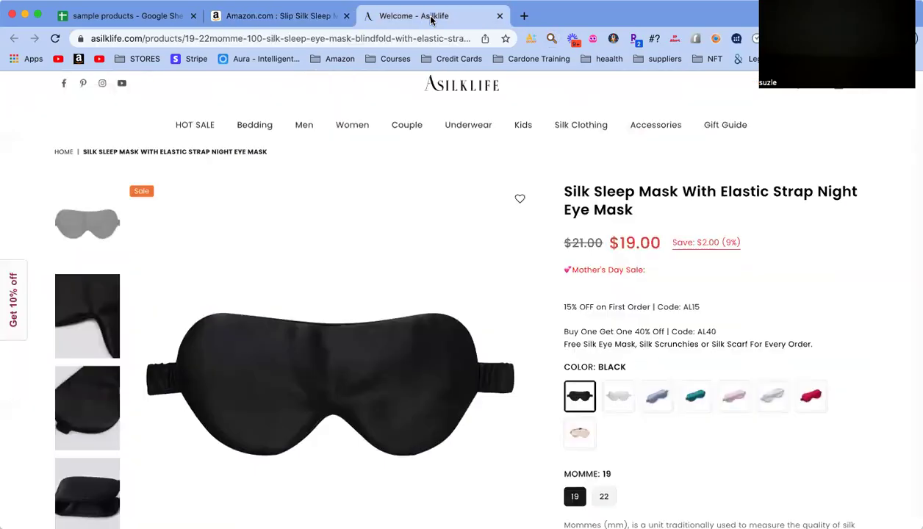
scroll(878, 331, down, 3)
scroll(878, 331, up, 3)
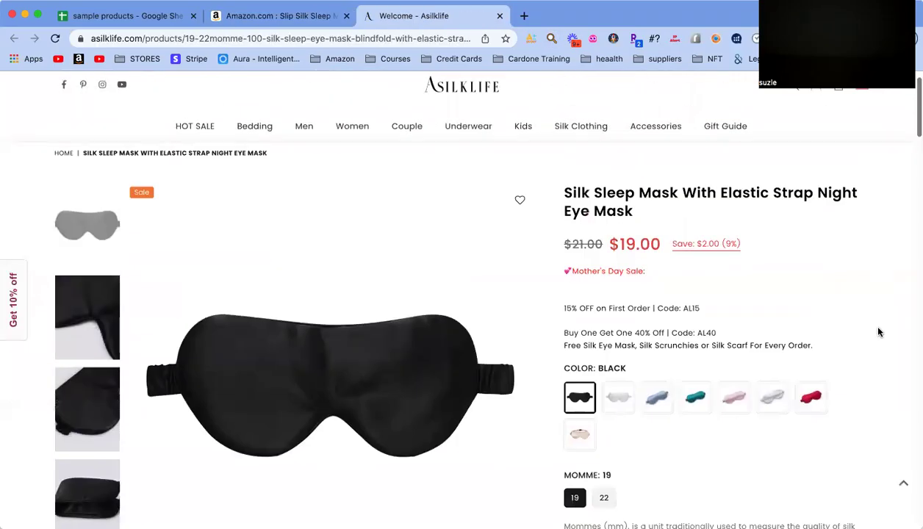
Step: Examine the Amazon mask listing's SellerAmp profit and ROI, colour variations, brand details, description and Keepa price history
click(279, 15)
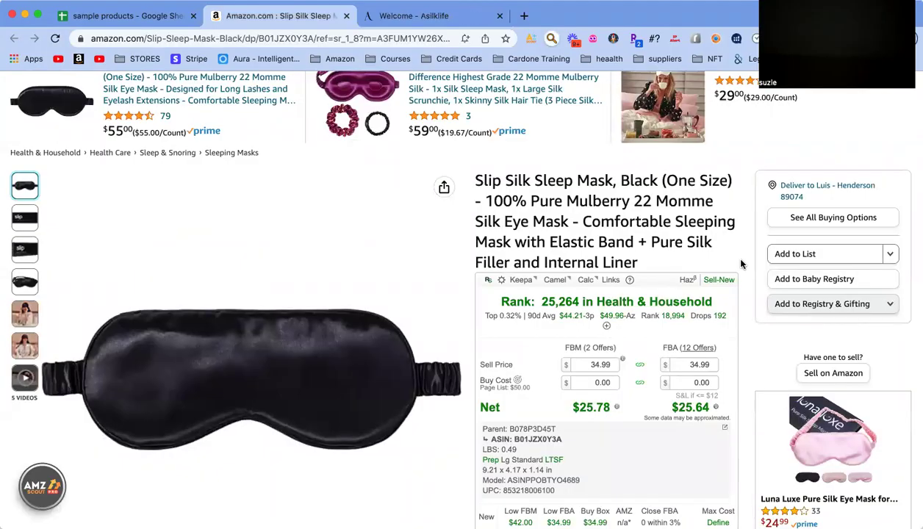
scroll(741, 263, down, 5)
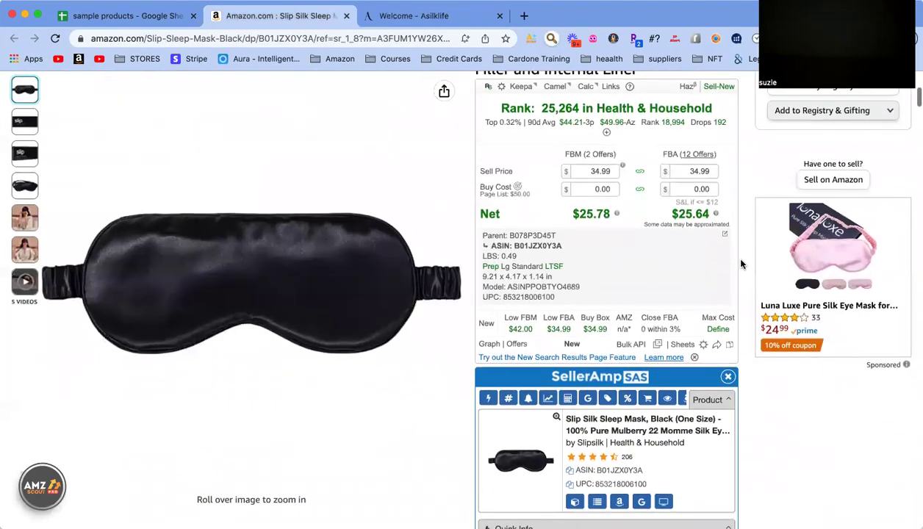
scroll(740, 264, down, 8)
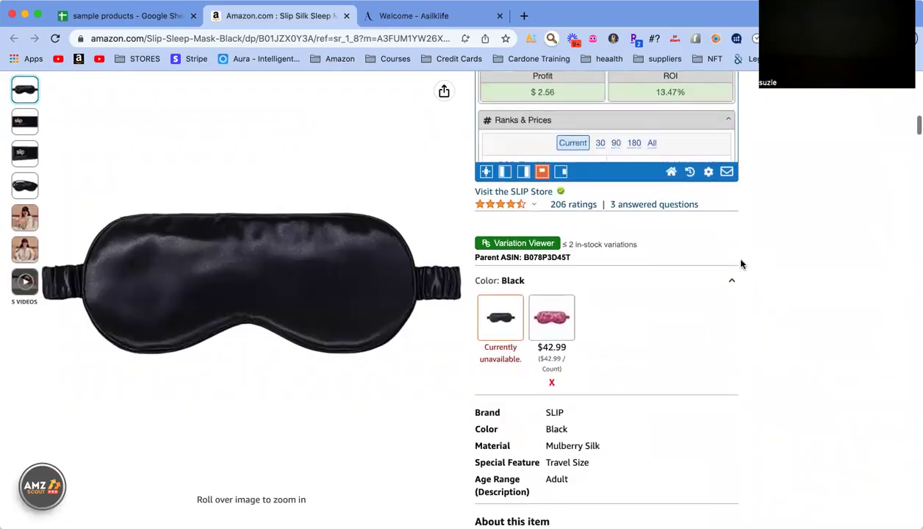
scroll(741, 263, down, 1)
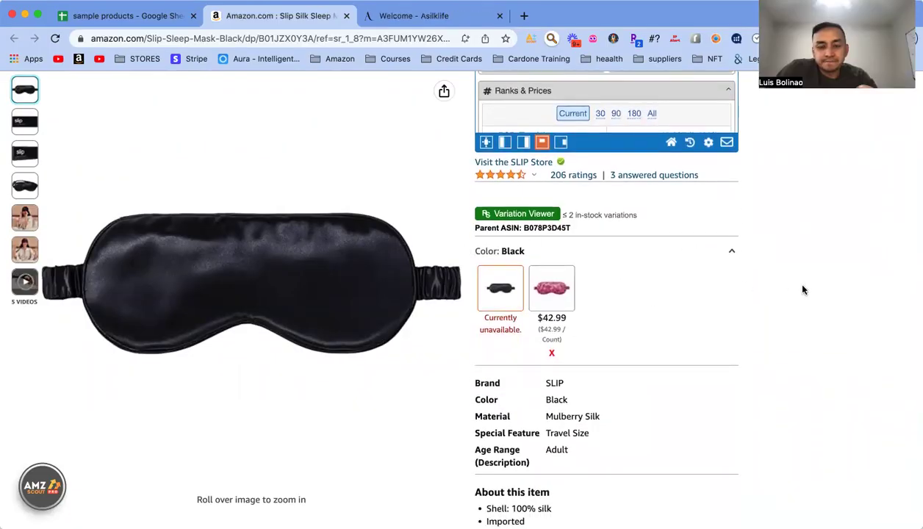
scroll(802, 289, down, 10)
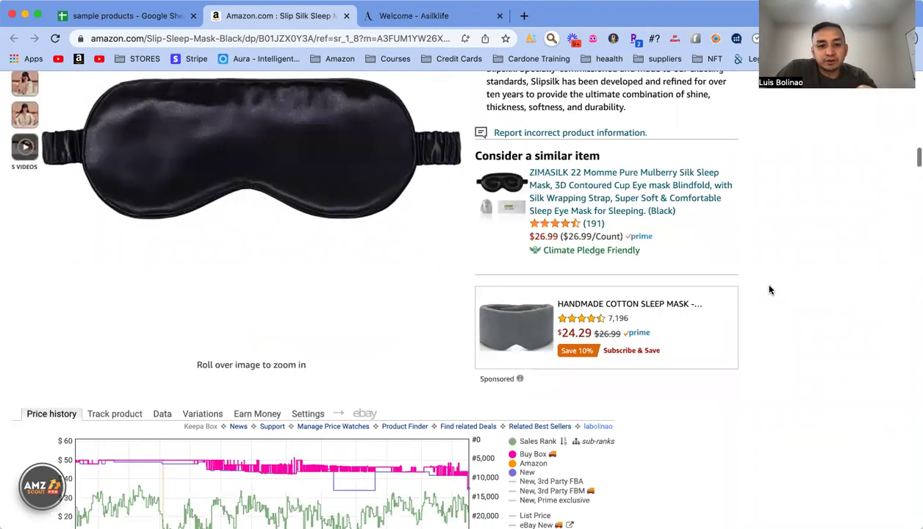
scroll(769, 290, down, 1)
scroll(769, 290, up, 3)
scroll(770, 290, up, 1)
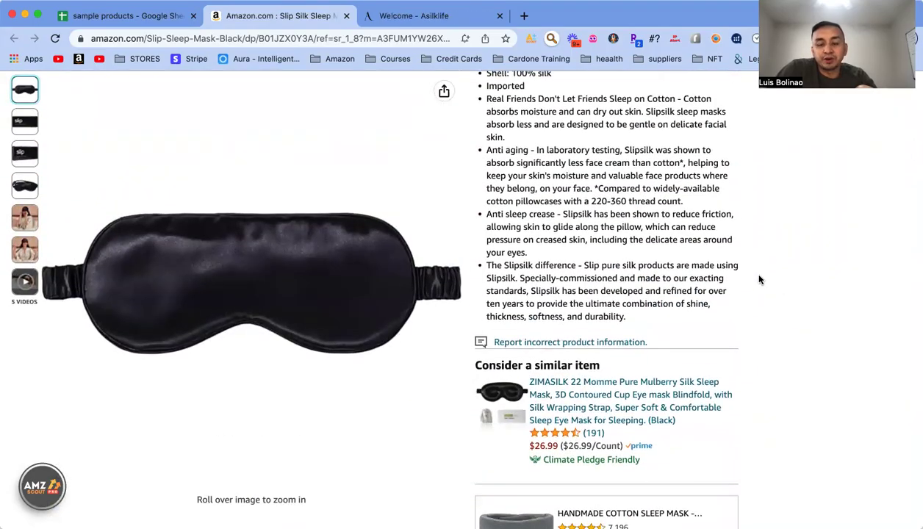
scroll(760, 280, up, 7)
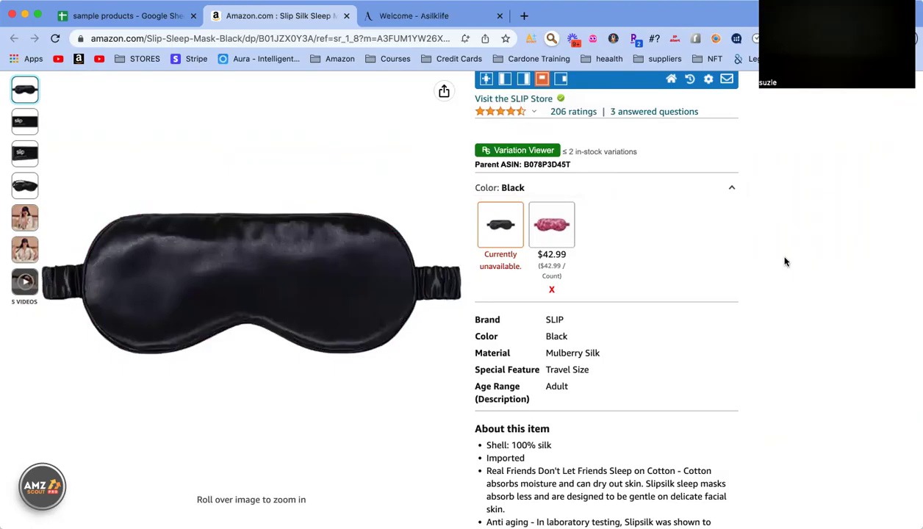
scroll(758, 260, up, 2)
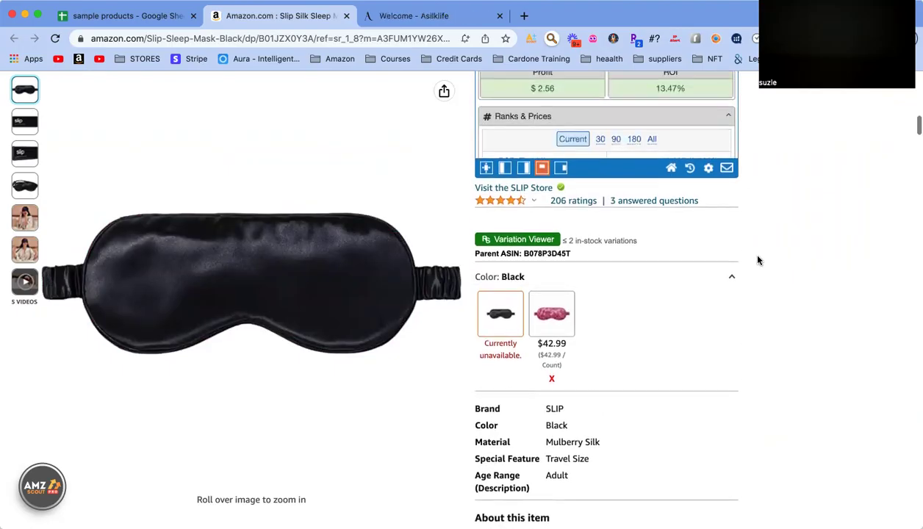
scroll(757, 260, down, 2)
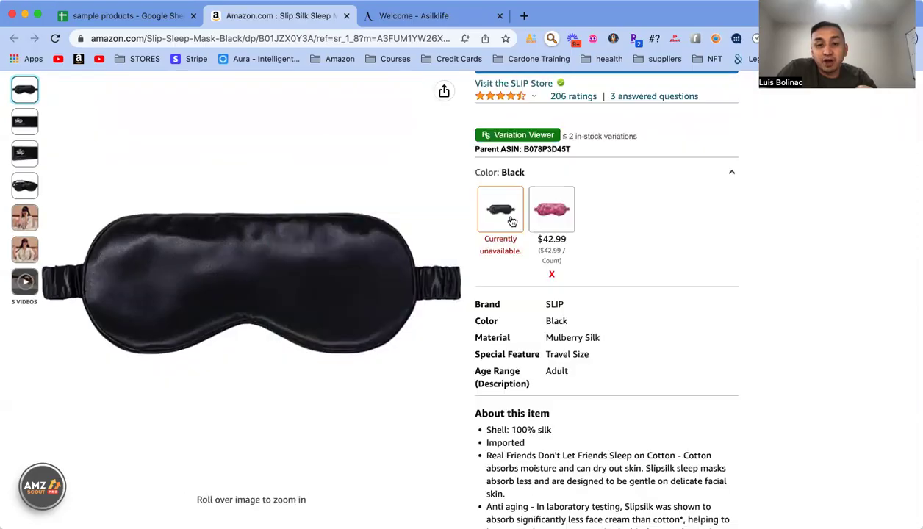
Step: Preview the Spring Paisley colour variation of the Slip mask and open its listing
mouse_move(552, 213)
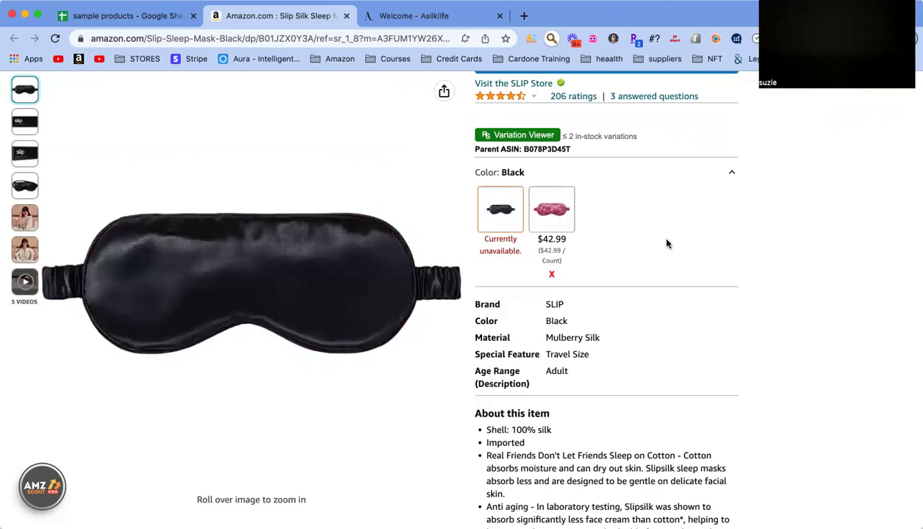
right_click(557, 209)
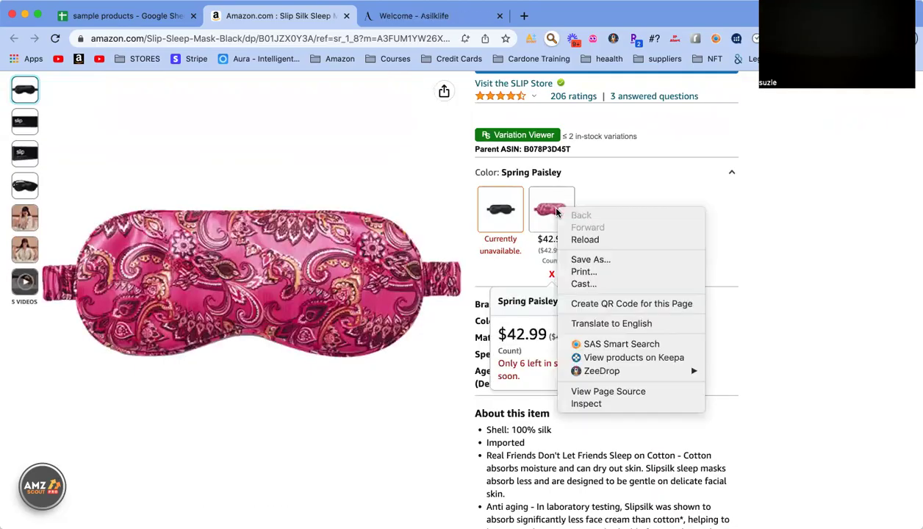
click(631, 195)
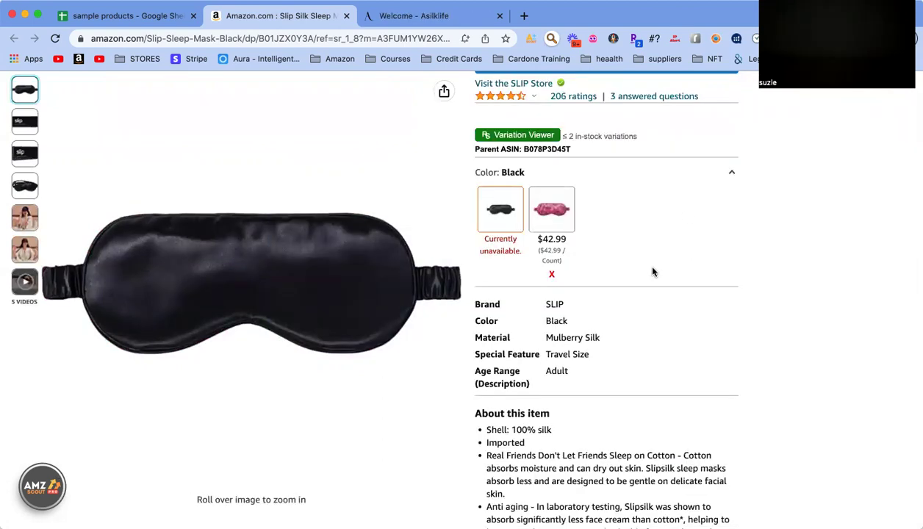
scroll(667, 268, up, 3)
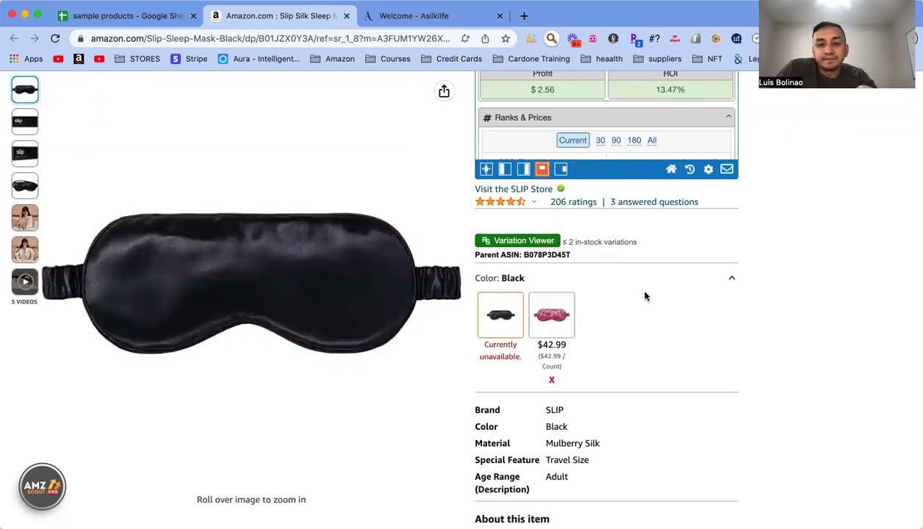
mouse_move(554, 316)
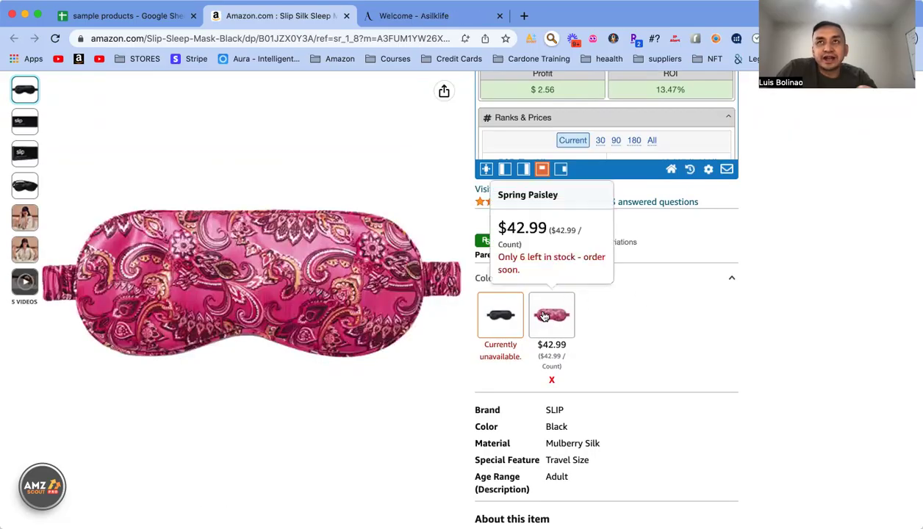
click(554, 316)
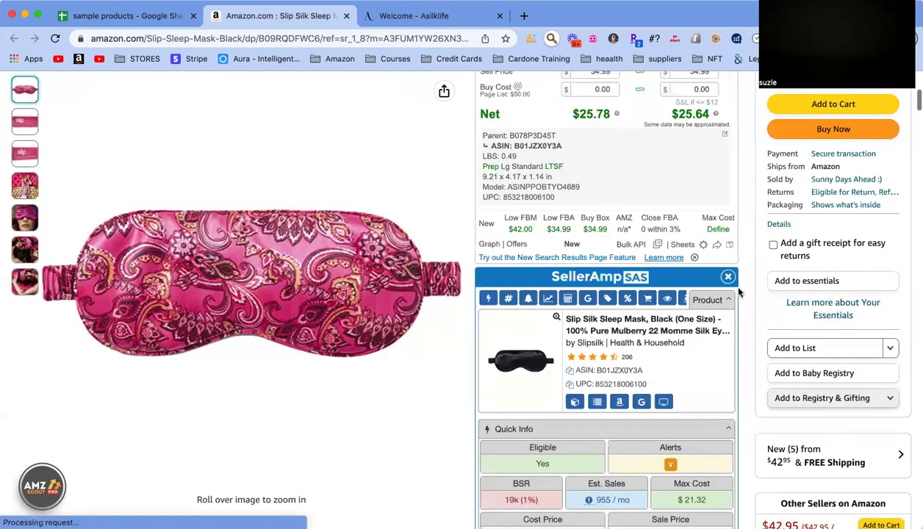
Step: Review the Spring Paisley mask's SellerAmp figures, competing offers and price, and highlight the parent ASIN shared by the variations
scroll(742, 295, down, 5)
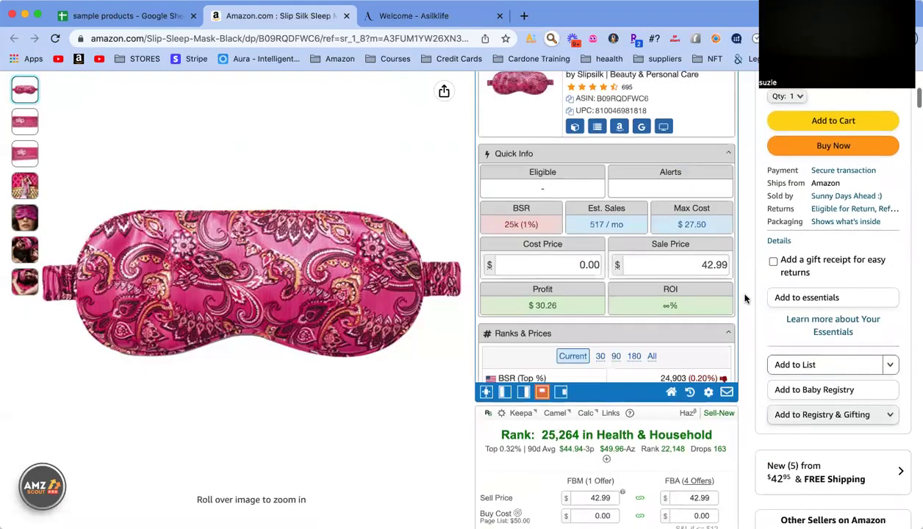
scroll(744, 298, down, 8)
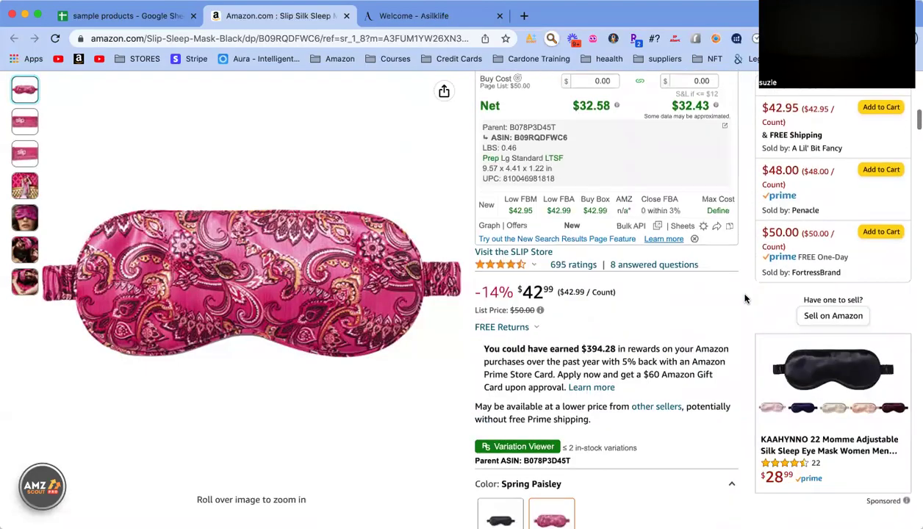
scroll(744, 297, down, 3)
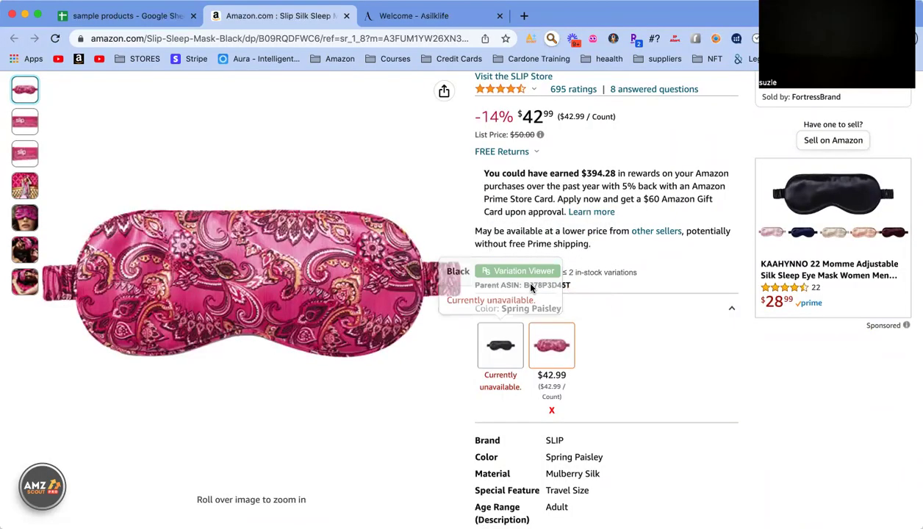
drag(469, 285, 567, 285)
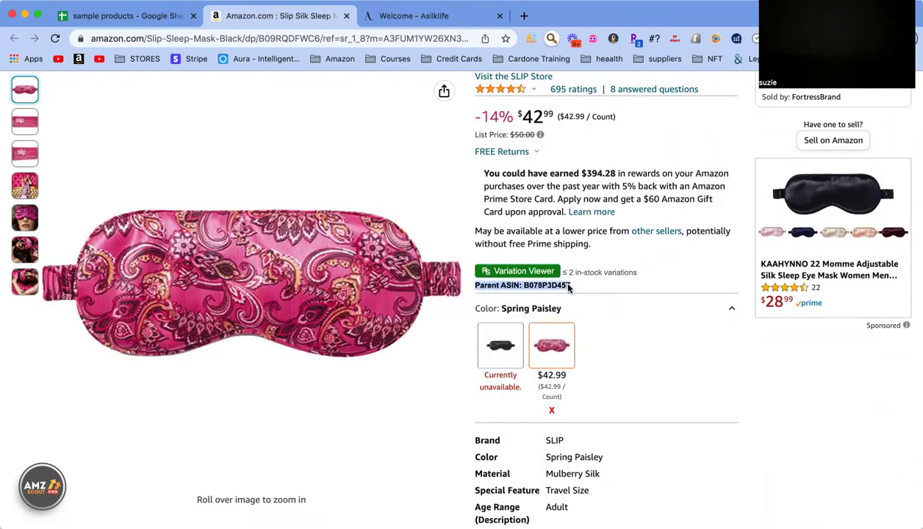
Step: Compare the Black and Spring Paisley variations' prices, ratings and availability, and return to the Black listing
click(501, 358)
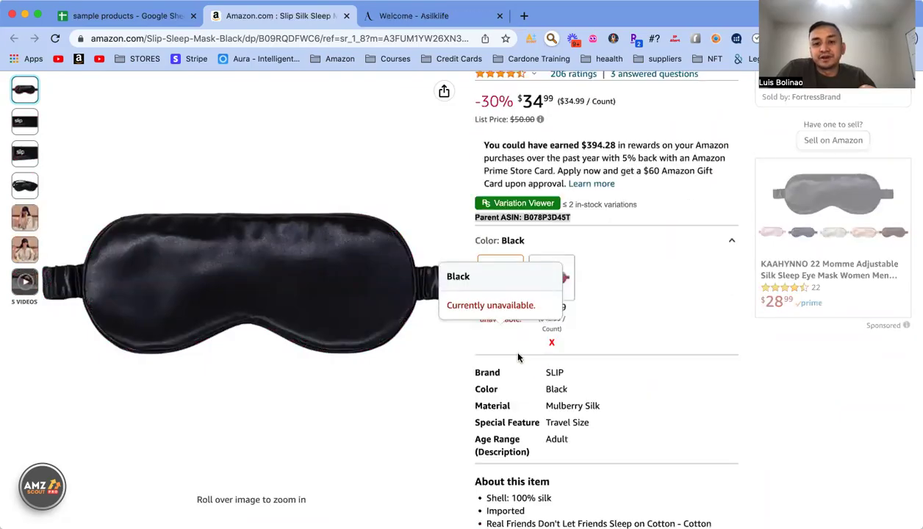
scroll(659, 319, down, 2)
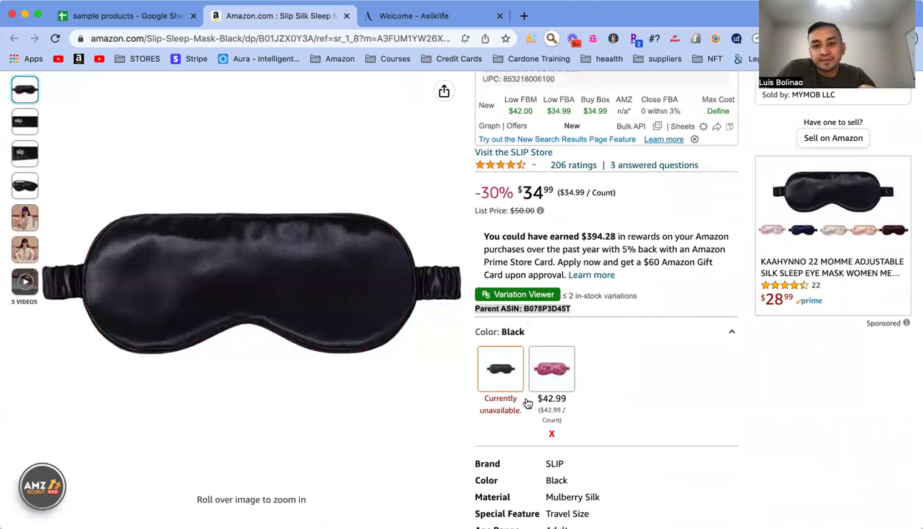
click(556, 378)
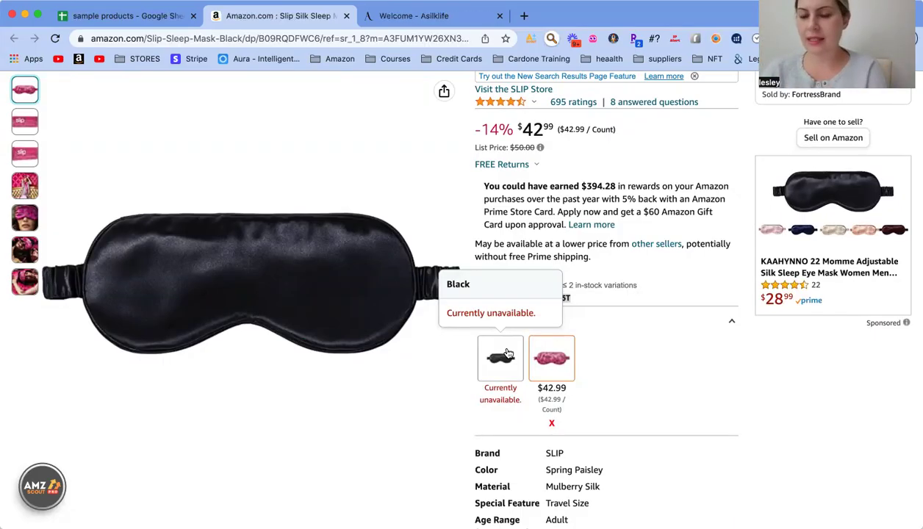
click(507, 354)
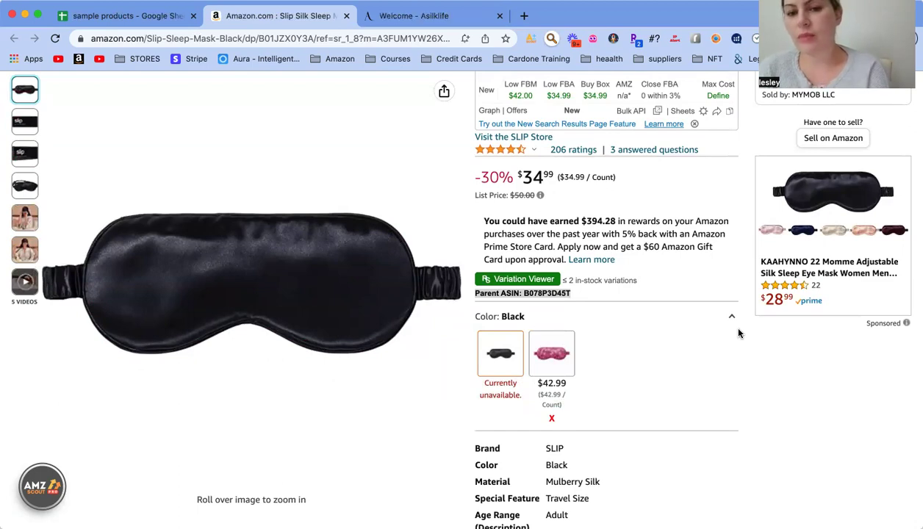
scroll(739, 333, down, 1)
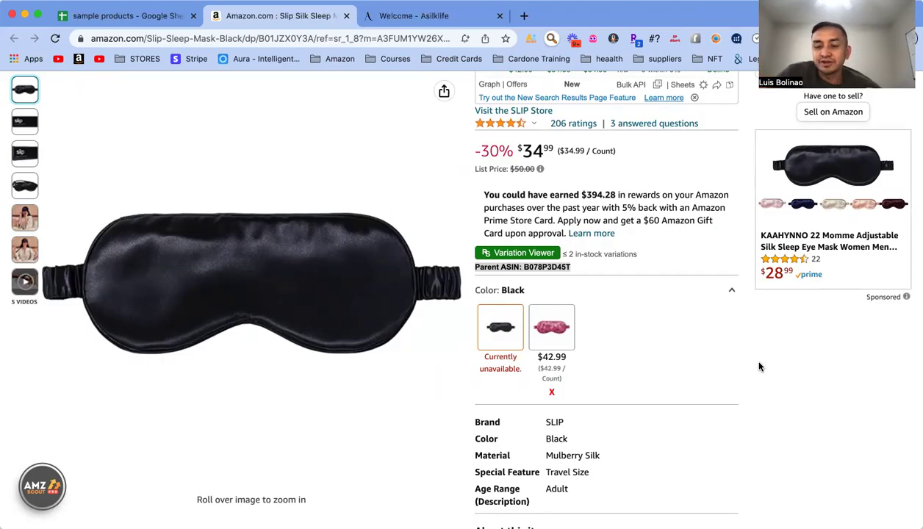
Step: Examine the Black mask listing's variations, SellerAmp profit and ROI, Ranks & Prices data, description and Keepa price history
scroll(760, 366, down, 5)
scroll(759, 367, up, 3)
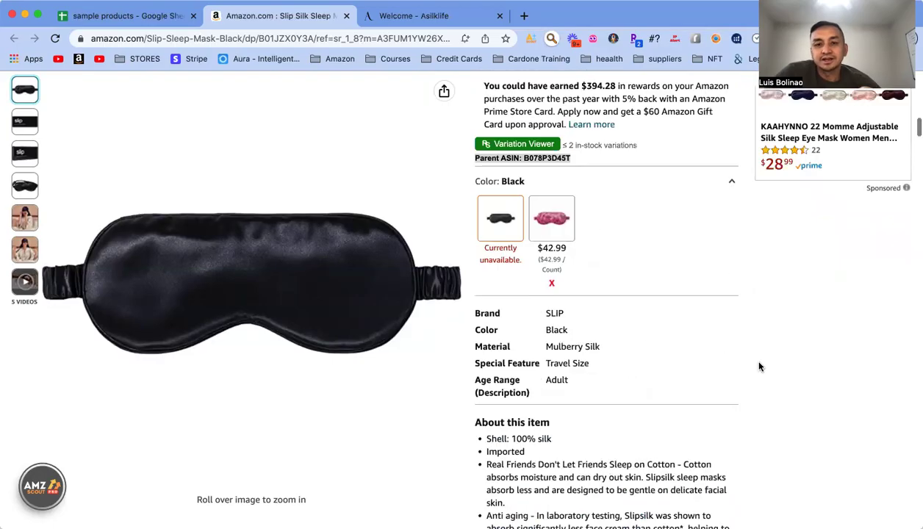
scroll(760, 367, up, 8)
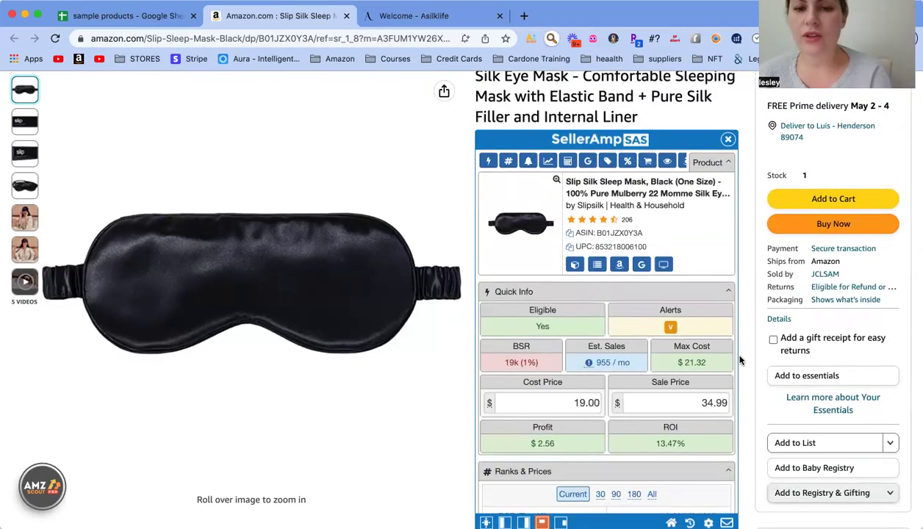
scroll(744, 336, up, 2)
scroll(744, 337, down, 3)
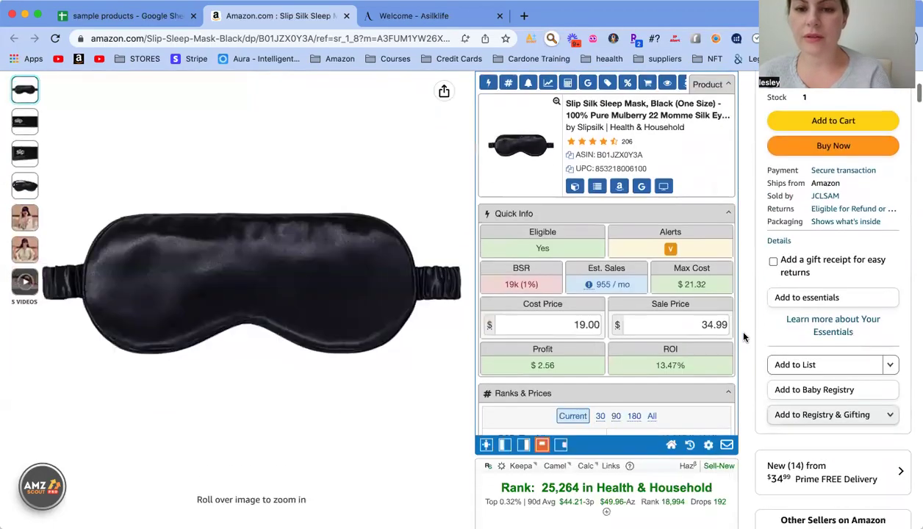
scroll(584, 270, down, 6)
scroll(619, 300, up, 6)
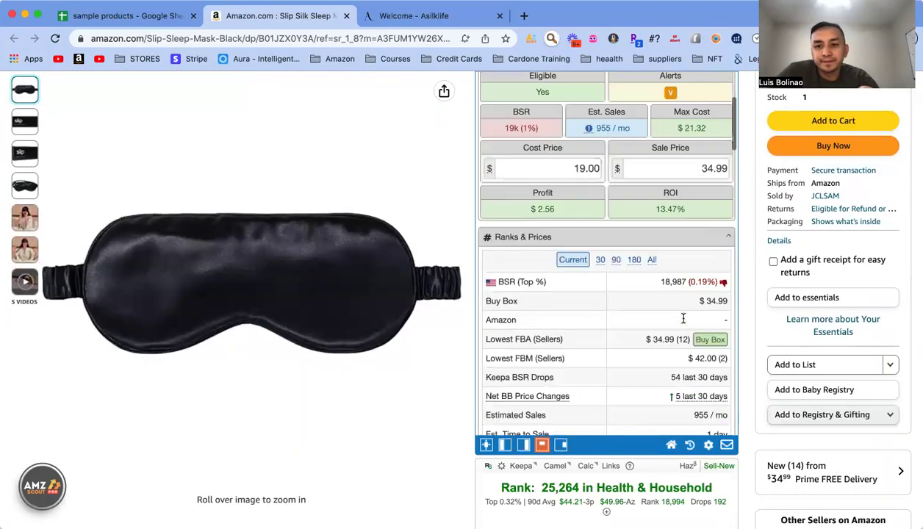
scroll(749, 346, down, 15)
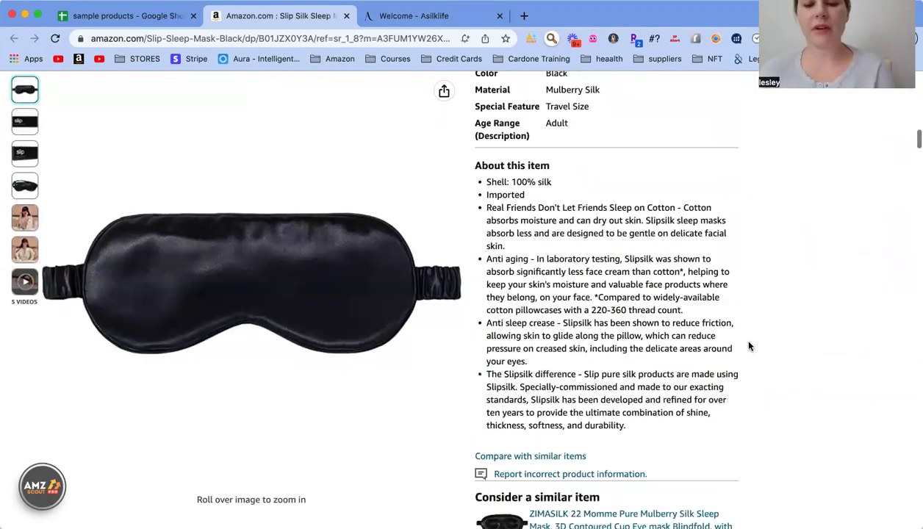
scroll(749, 346, down, 4)
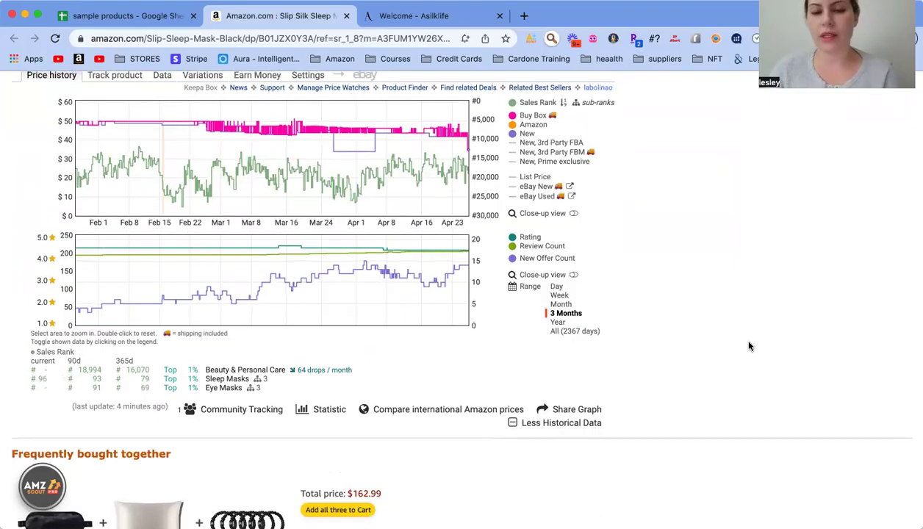
Step: Open Keepa's variations table for the Black mask and compare the colours' Buy Box history, new prices, ratings and ASINs
scroll(749, 346, up, 2)
click(204, 235)
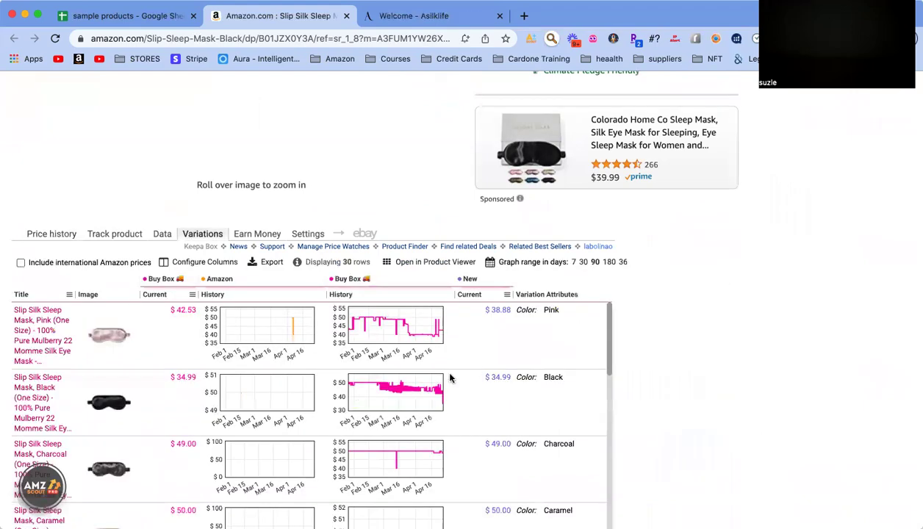
scroll(487, 400, down, 3)
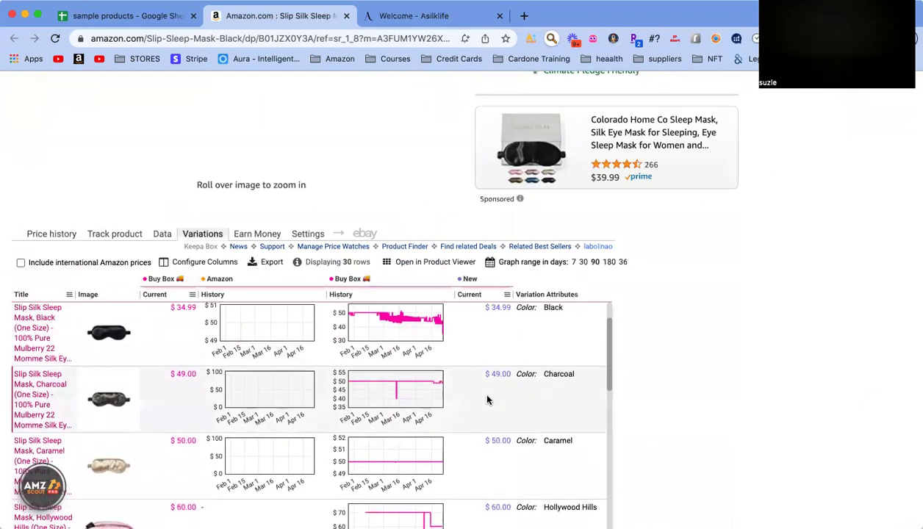
scroll(496, 324, right, 10)
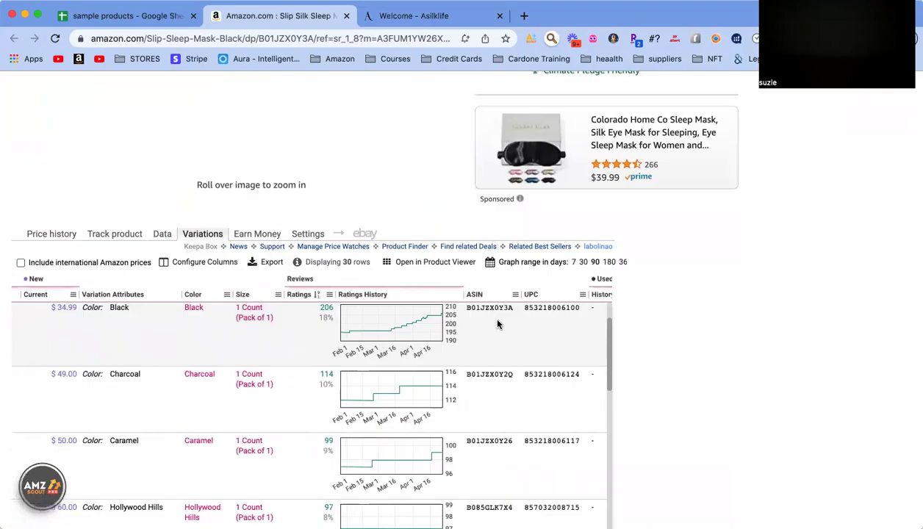
scroll(497, 324, left, 10)
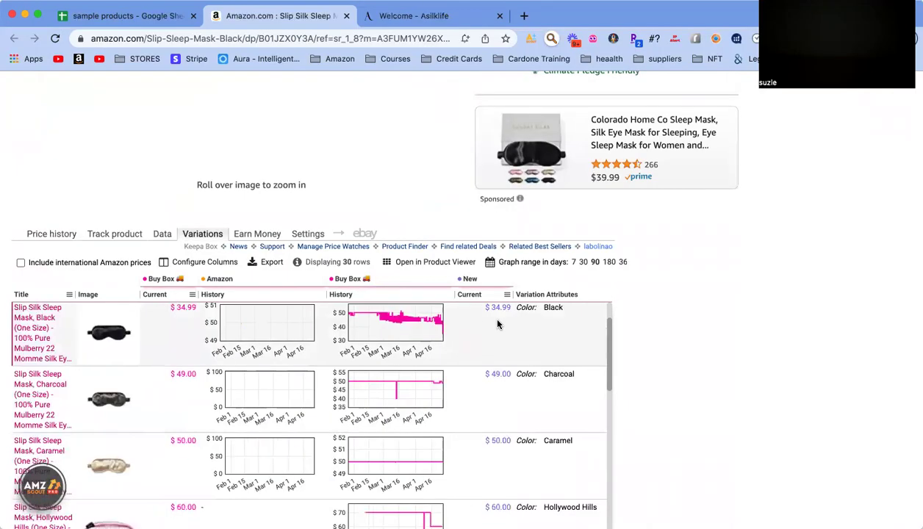
scroll(496, 324, down, 1)
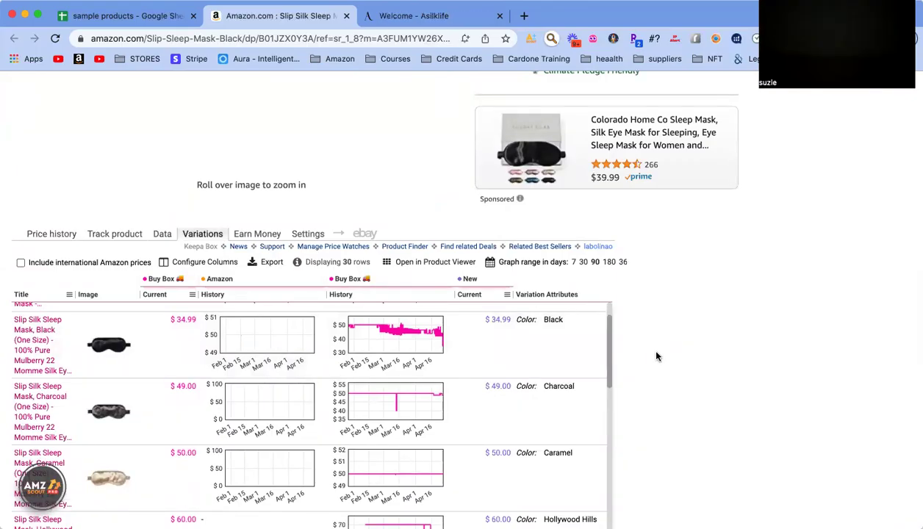
scroll(465, 351, up, 5)
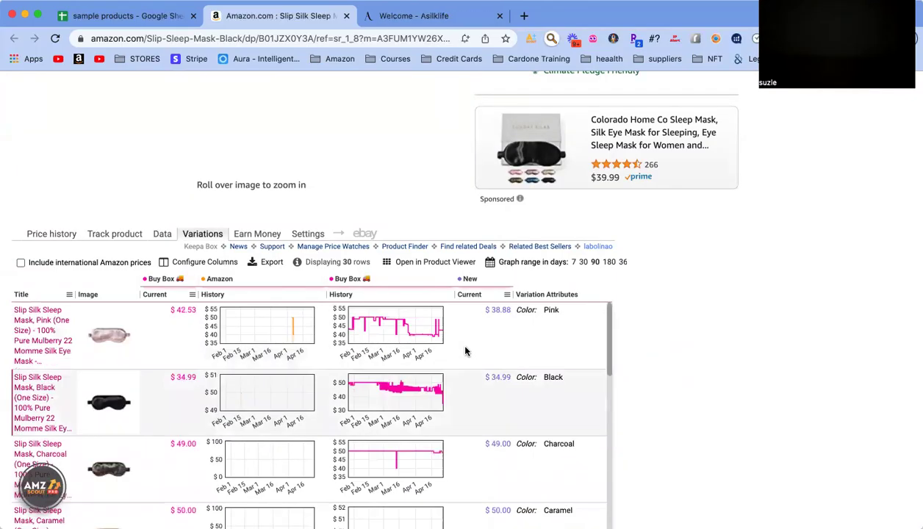
scroll(718, 450, down, 5)
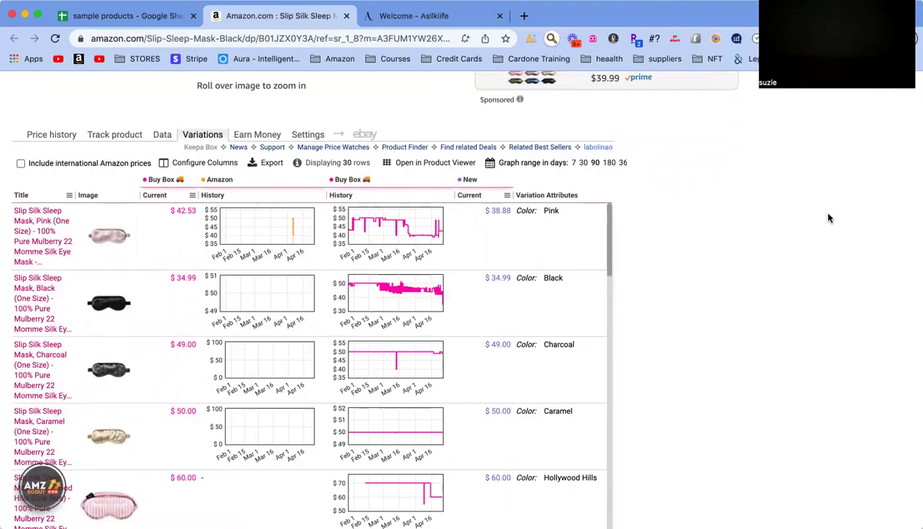
Step: Recheck the Black listing's price and SellerAmp figures, then open the Spring Paisley variation and review its SellerAmp data, price and ratings
scroll(660, 230, up, 10)
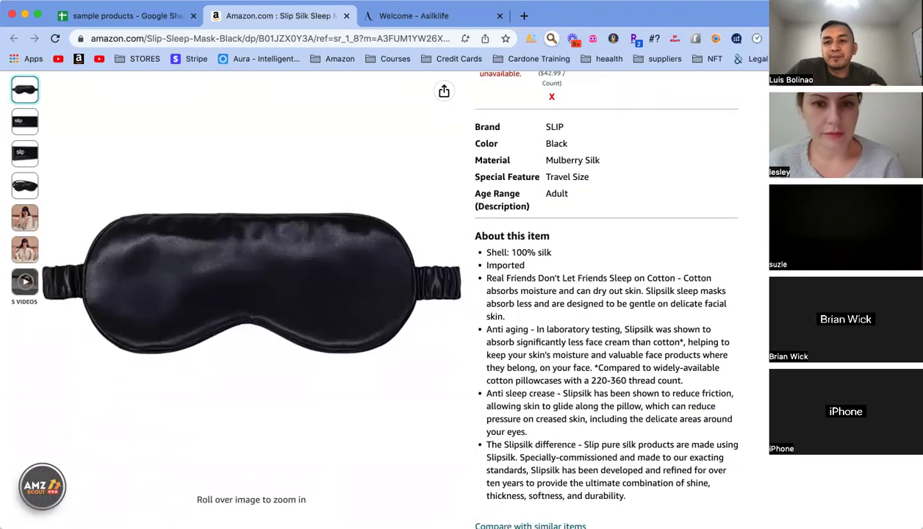
scroll(680, 217, up, 15)
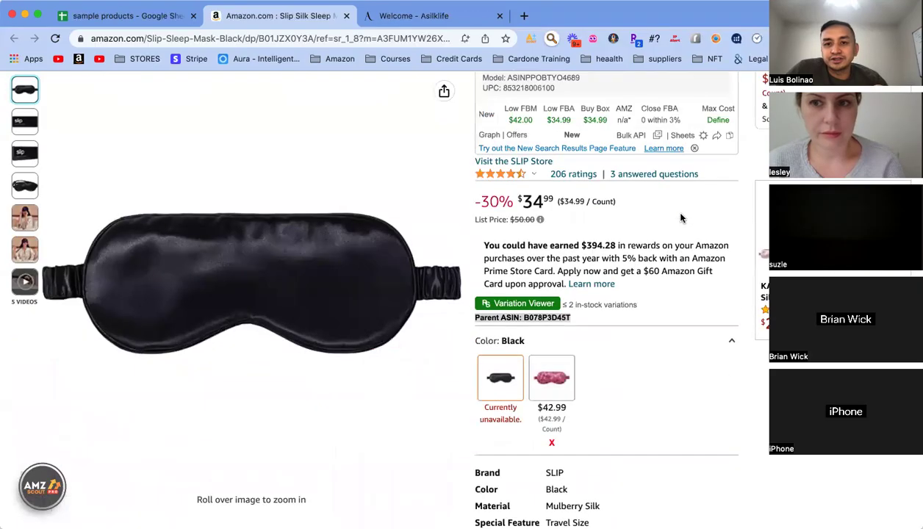
scroll(680, 218, up, 5)
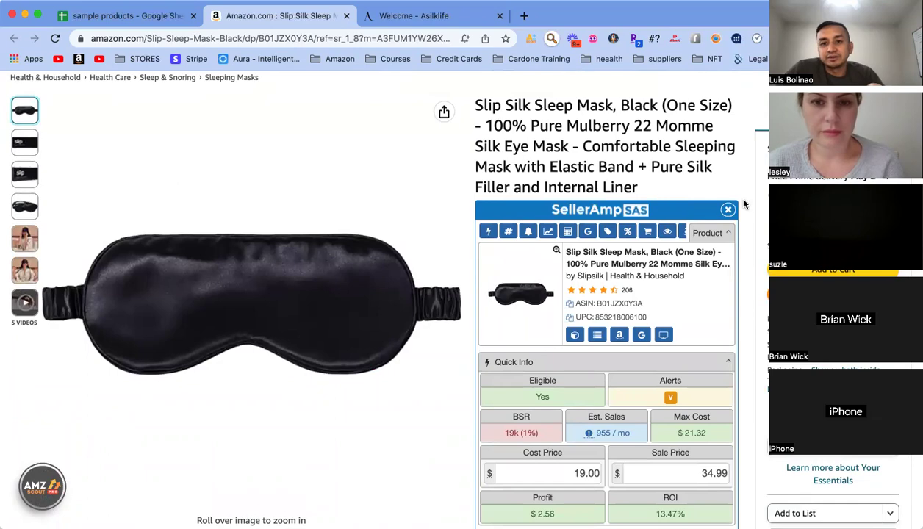
scroll(764, 266, down, 15)
scroll(764, 267, down, 5)
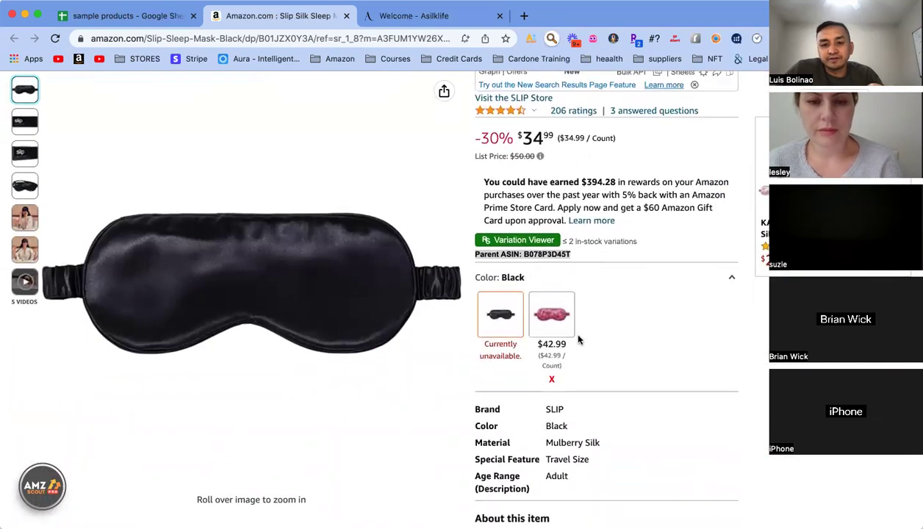
click(543, 319)
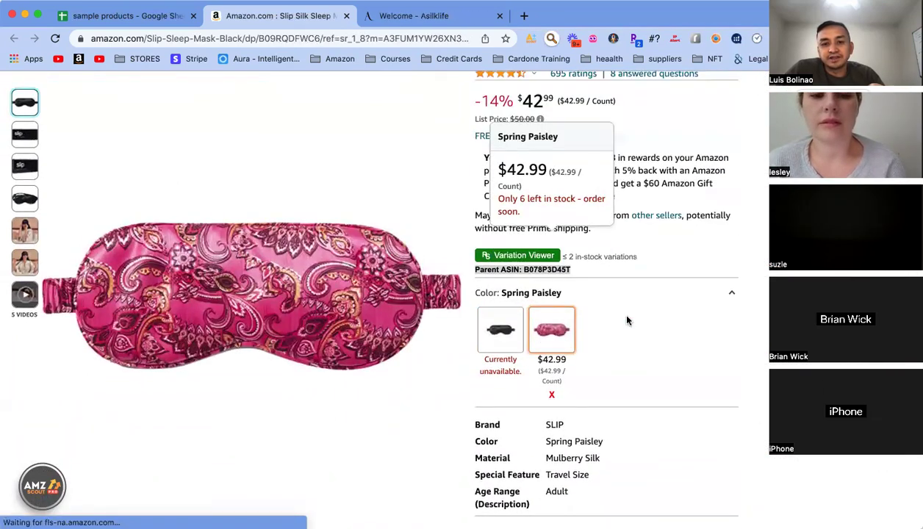
scroll(668, 305, up, 10)
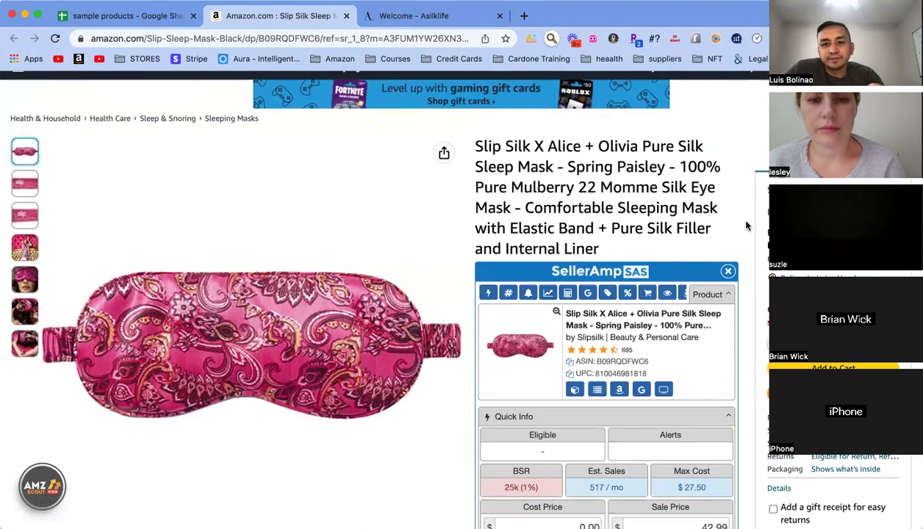
scroll(746, 226, down, 5)
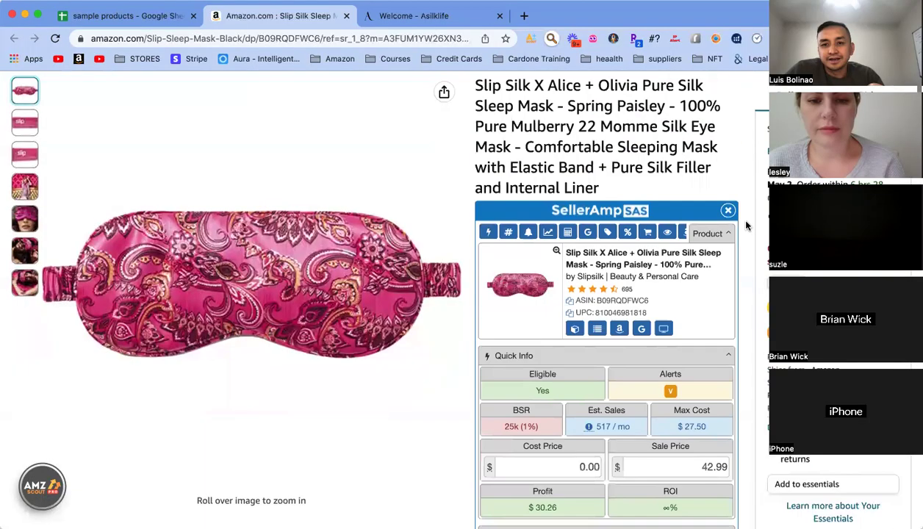
scroll(746, 225, down, 10)
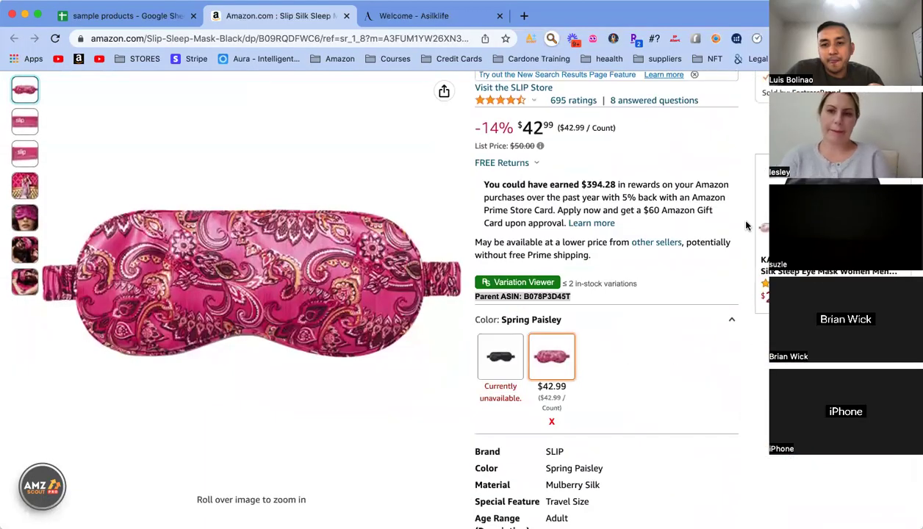
Step: Switch back to the Black variation and review its product details, offers, sales rank and SellerAmp profit figures
click(496, 357)
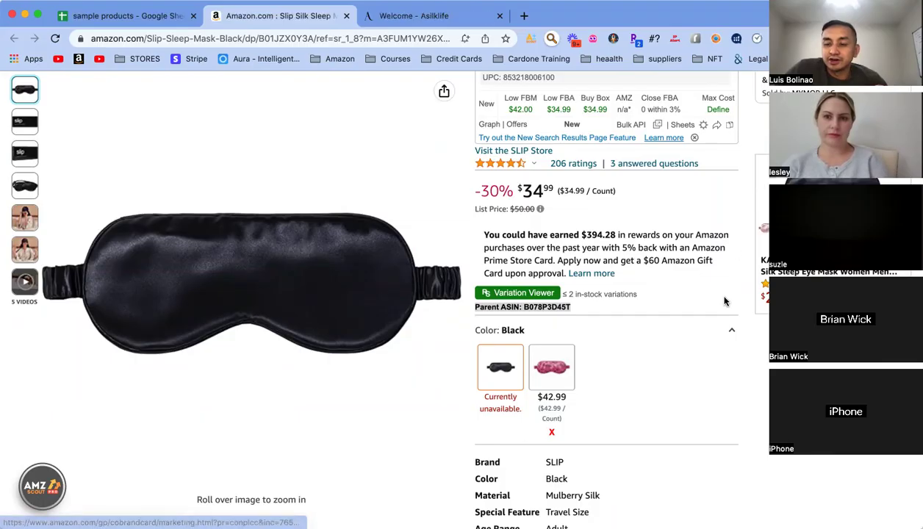
scroll(681, 346, down, 15)
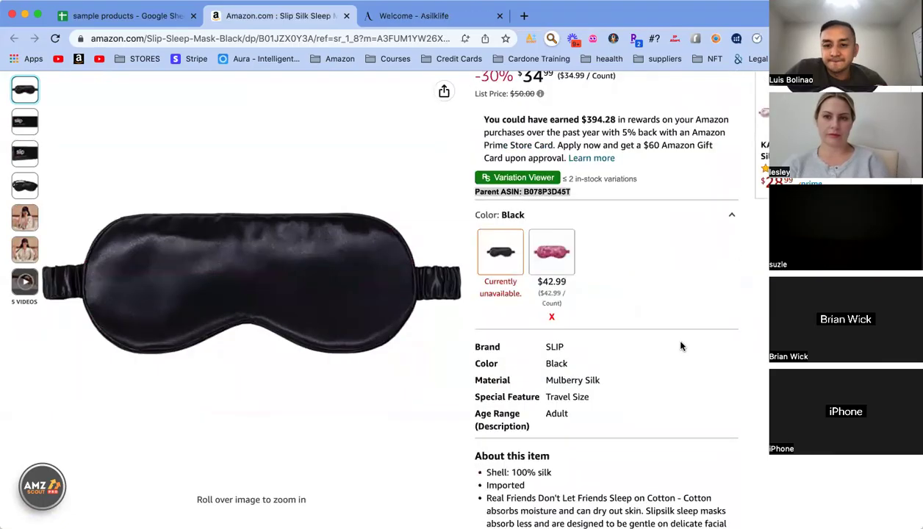
scroll(680, 346, up, 12)
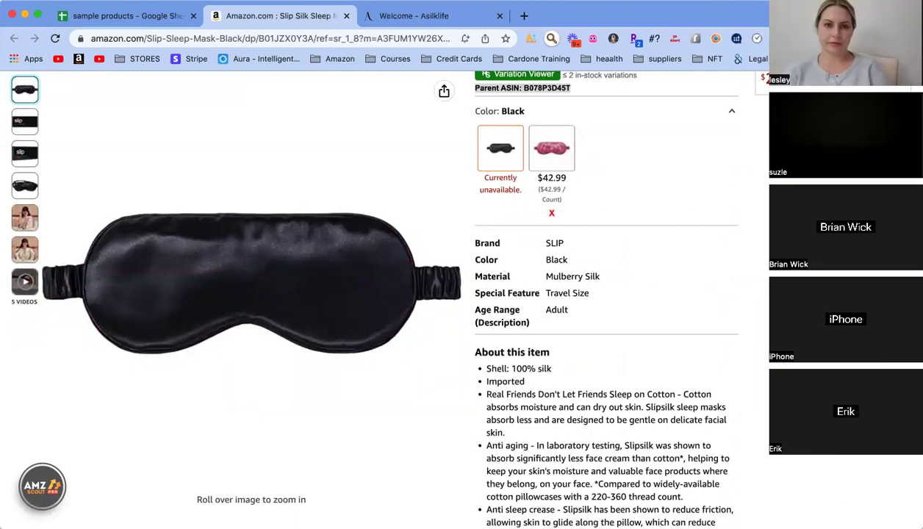
scroll(722, 186, up, 3)
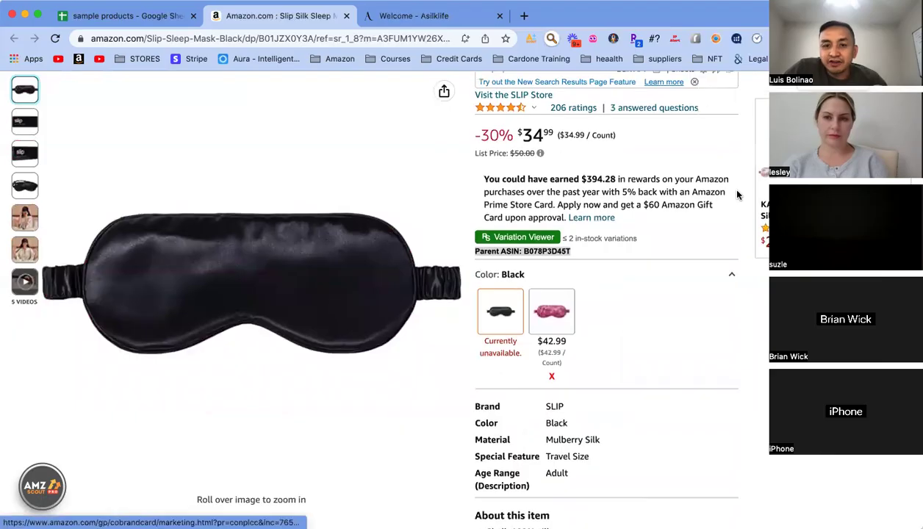
scroll(738, 195, up, 5)
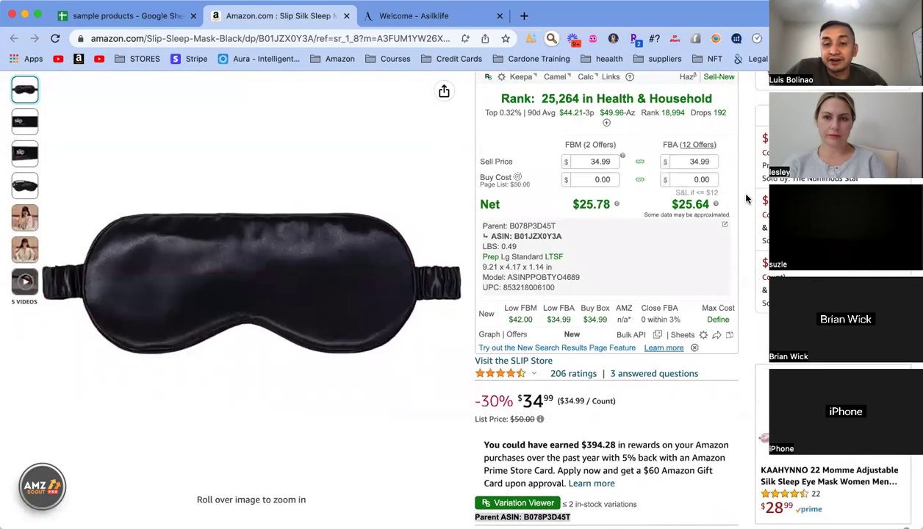
scroll(742, 201, up, 9)
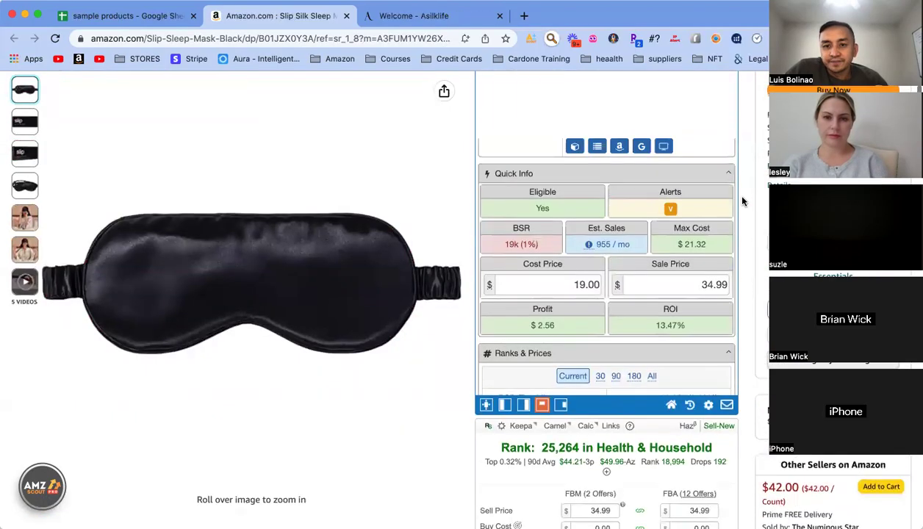
scroll(742, 201, up, 2)
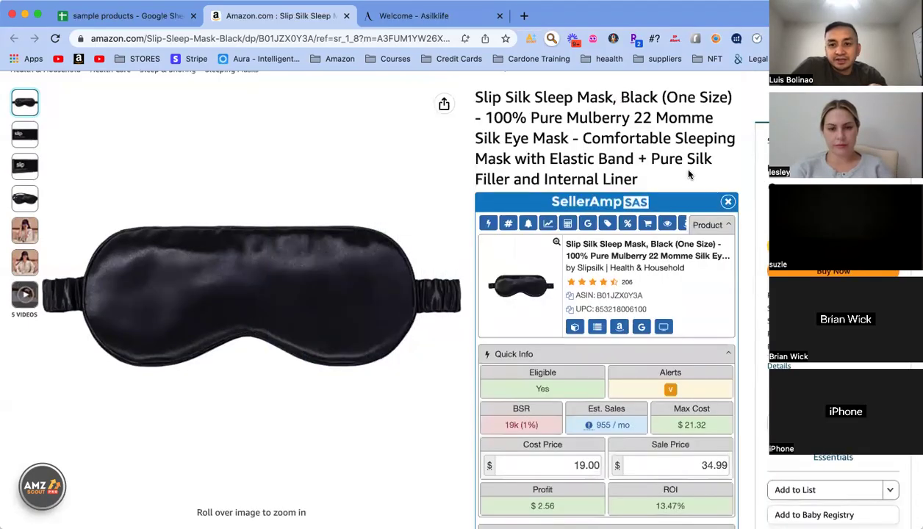
Step: Compare the colour variations' rating counts and ratings history in the Black mask's Keepa variations table
scroll(746, 222, down, 10)
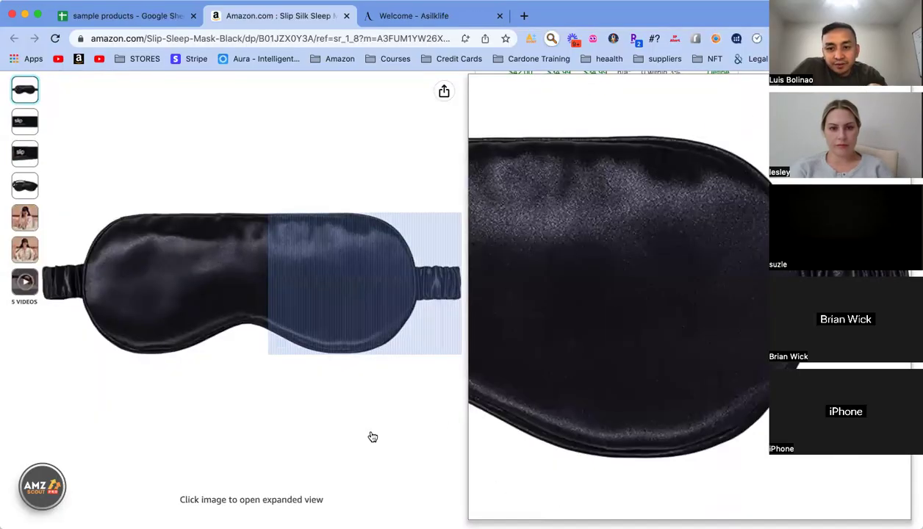
scroll(373, 437, down, 10)
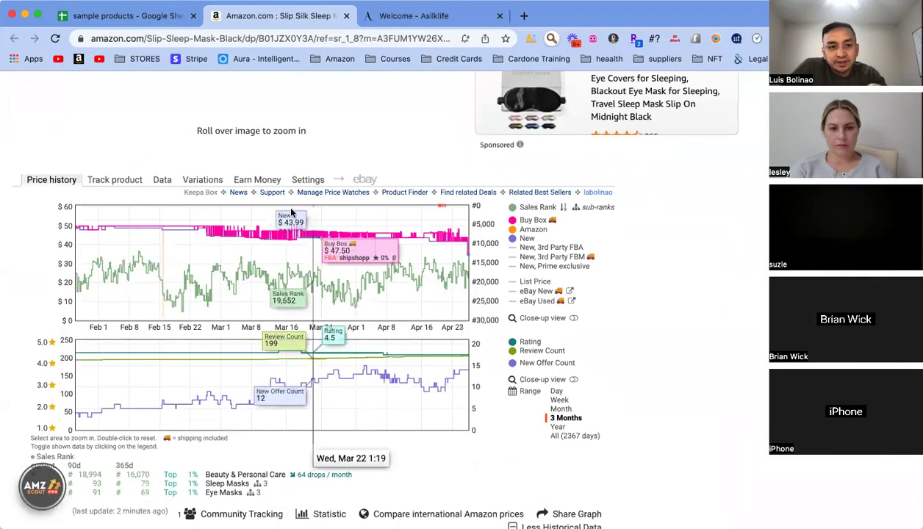
click(205, 182)
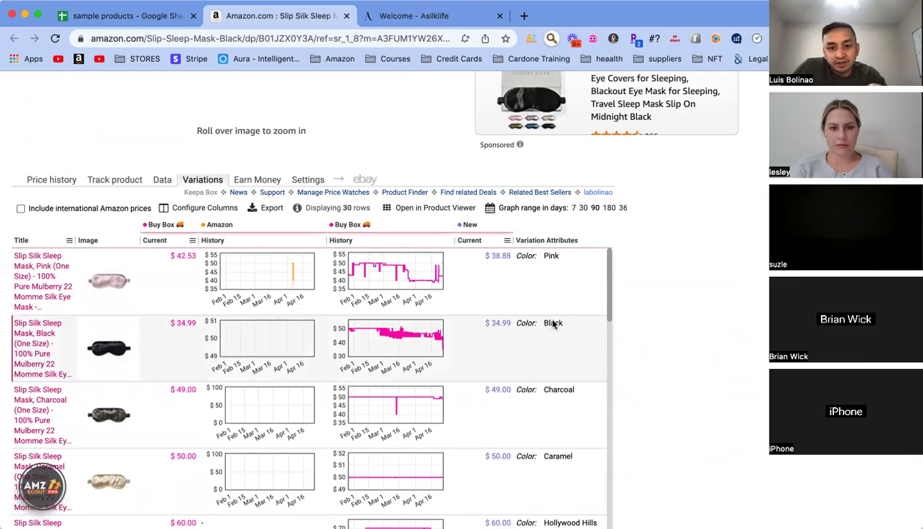
scroll(493, 341, right, 5)
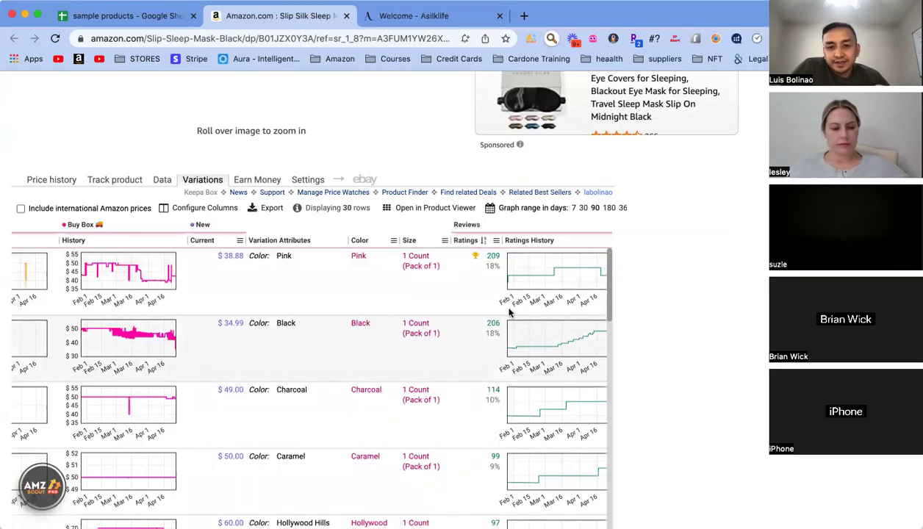
scroll(694, 283, up, 3)
scroll(609, 350, down, 5)
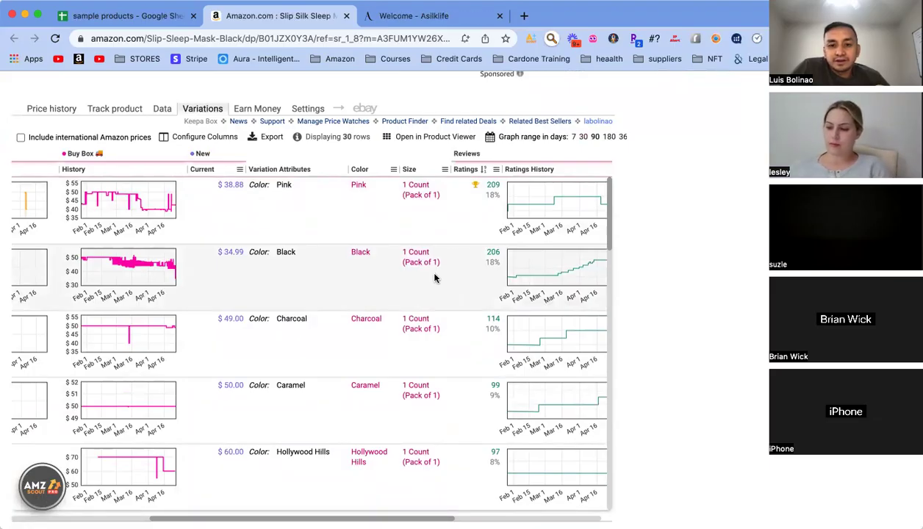
mouse_move(542, 279)
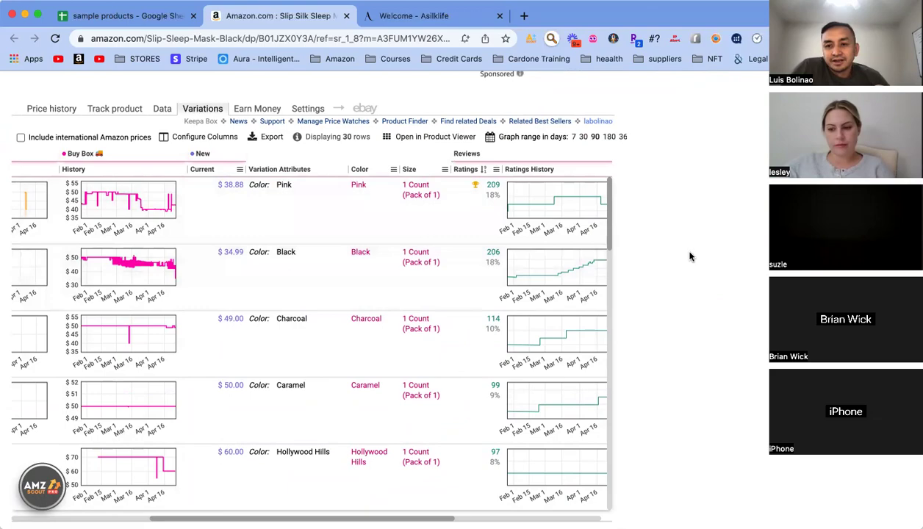
Step: Review the Black mask's cost price, sale price, profit and ROI in SellerAmp's Quick Info
scroll(690, 257, up, 10)
scroll(689, 252, up, 10)
scroll(689, 256, up, 2)
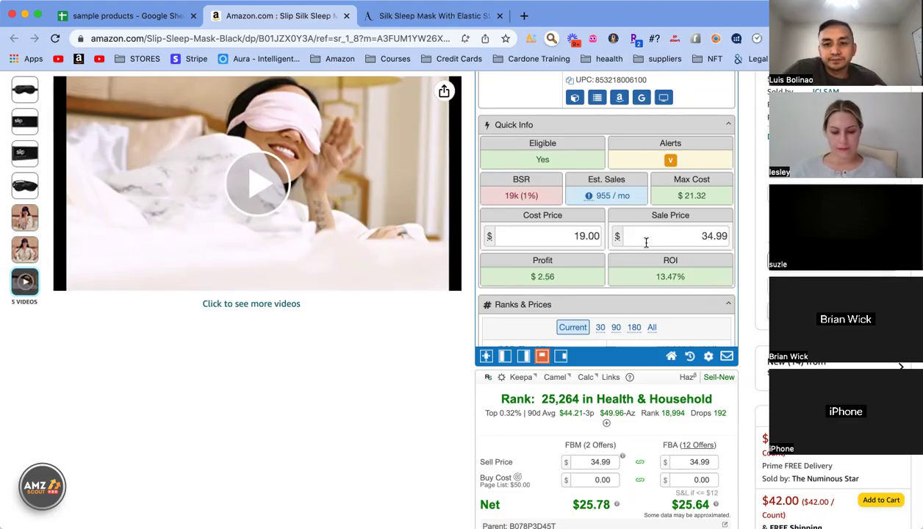
Step: Review the Black mask's Quick Info and profit calculator figures in SellerAmp, including fees, margin and breakeven sale price
scroll(646, 243, down, 3)
scroll(645, 243, up, 3)
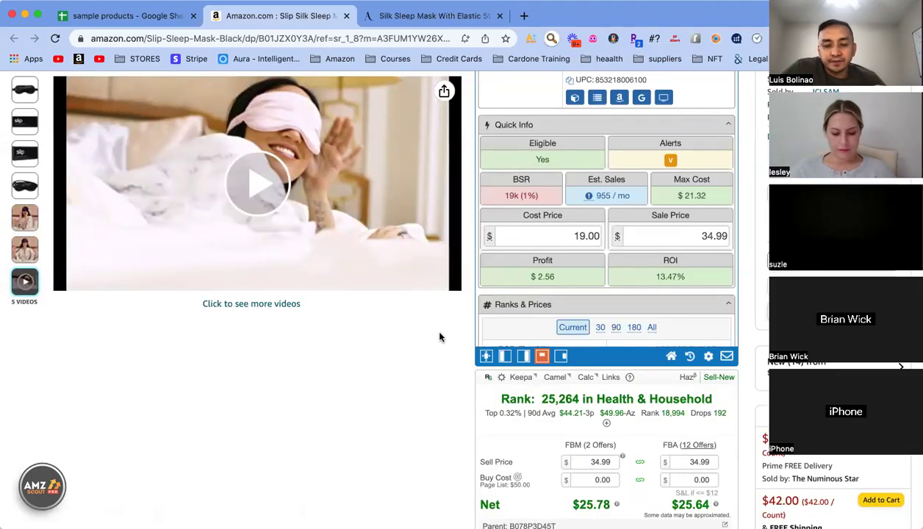
scroll(439, 337, down, 3)
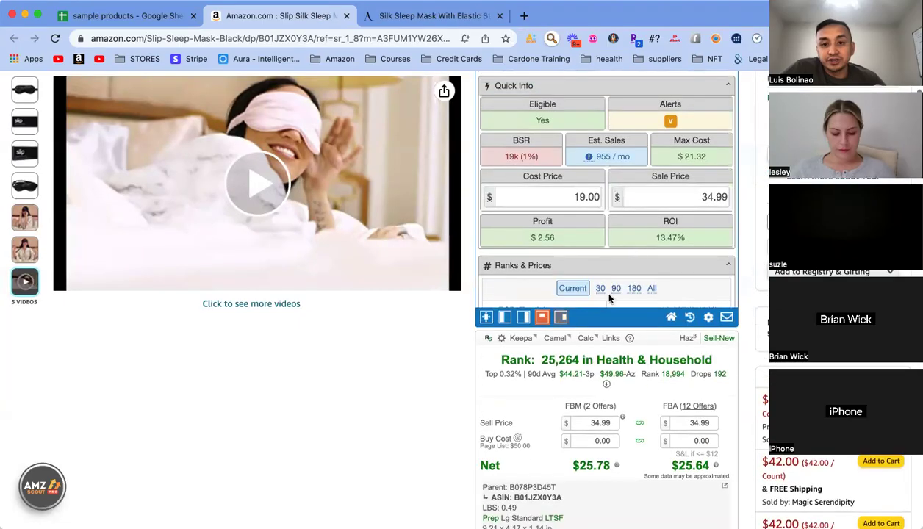
scroll(632, 217, down, 10)
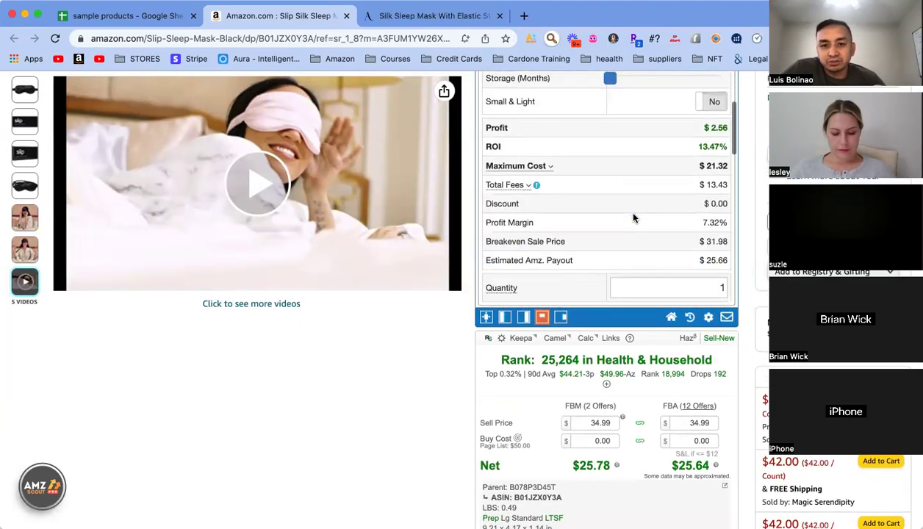
Step: Examine the stock, price, profit and ROI of the Black mask's SellerAmp offers, loading the remaining sellers
scroll(634, 218, down, 10)
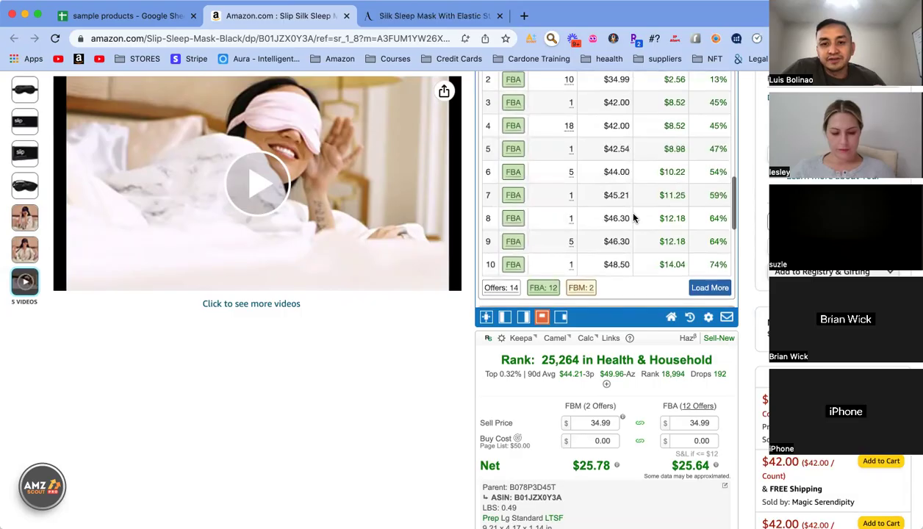
scroll(724, 261, up, 2)
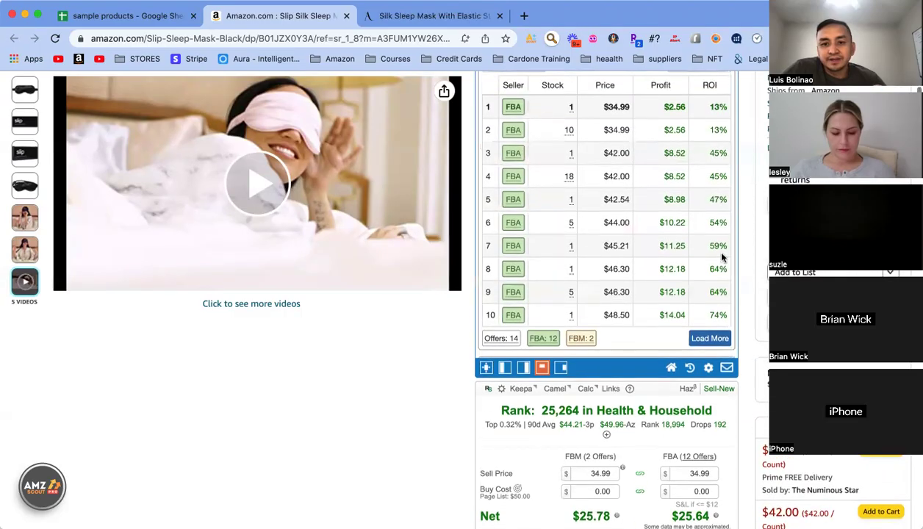
scroll(641, 223, up, 1)
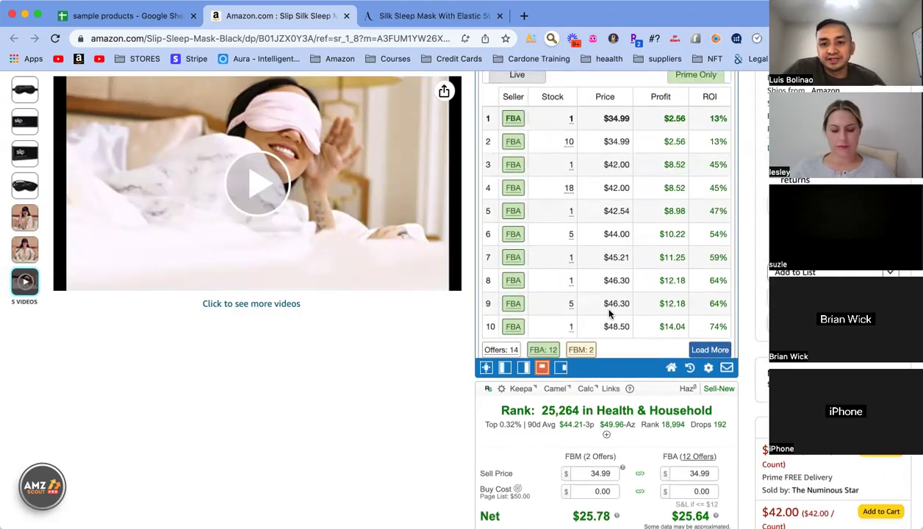
click(710, 350)
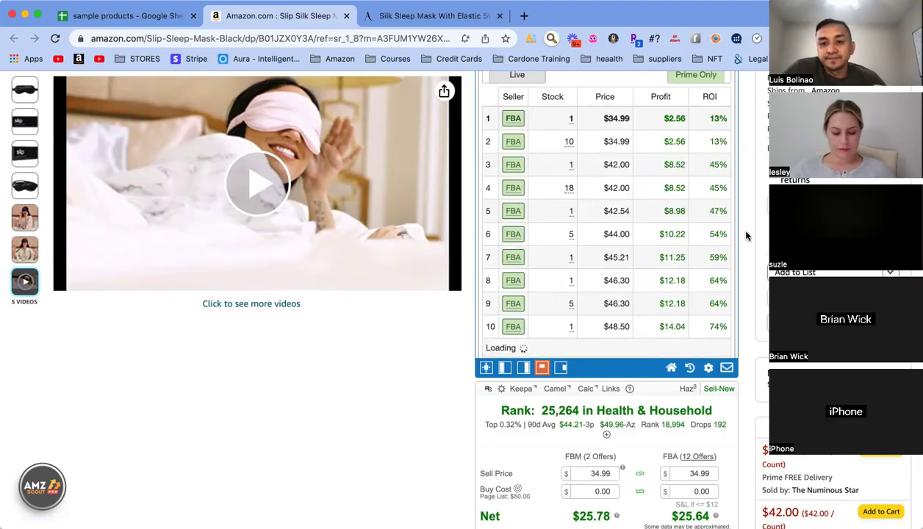
scroll(746, 235, down, 7)
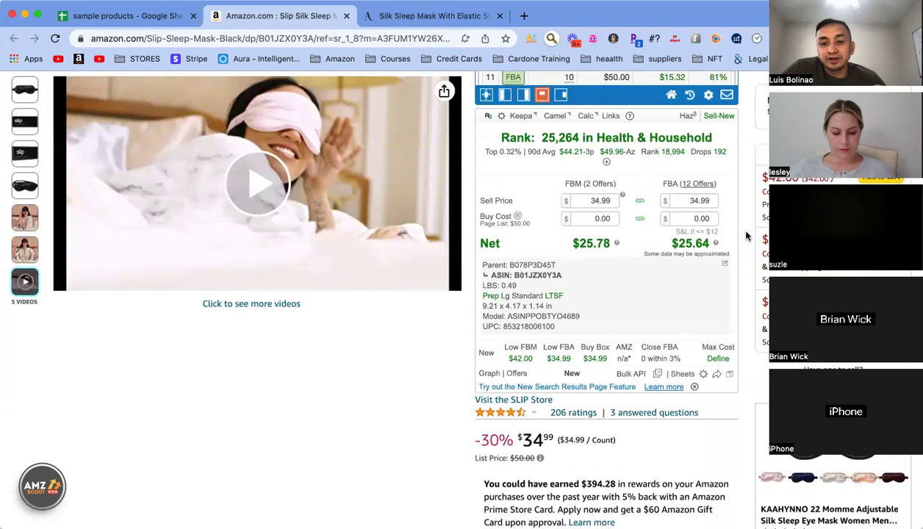
Step: Switch to the Spring Paisley variation and open its Keepa variations table
click(550, 331)
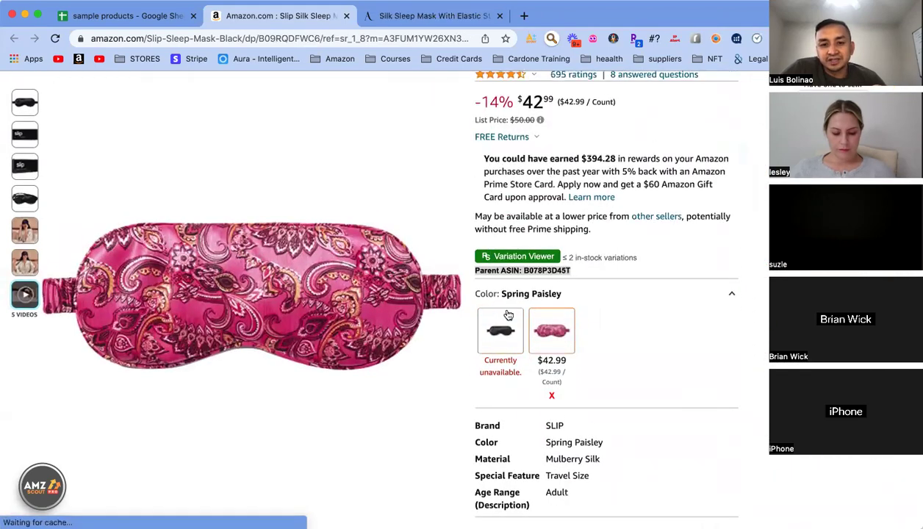
scroll(433, 386, down, 4)
scroll(433, 386, down, 5)
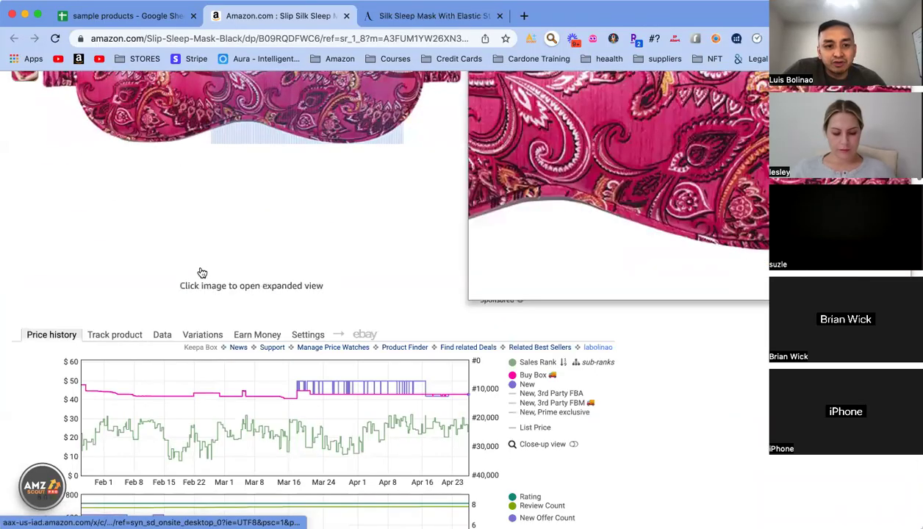
click(203, 336)
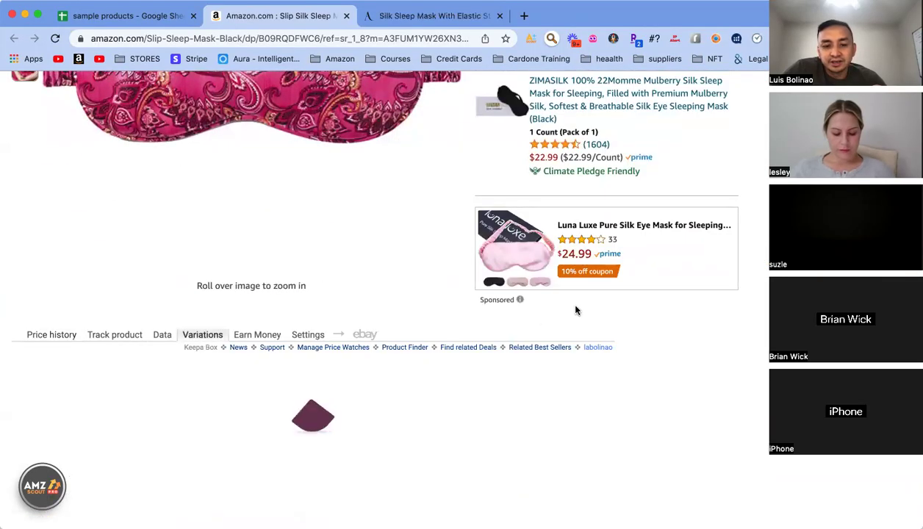
Step: Find Spring Paisley in the Keepa variations table and check its rating count and ratings history against the neighbouring colours
scroll(575, 310, down, 3)
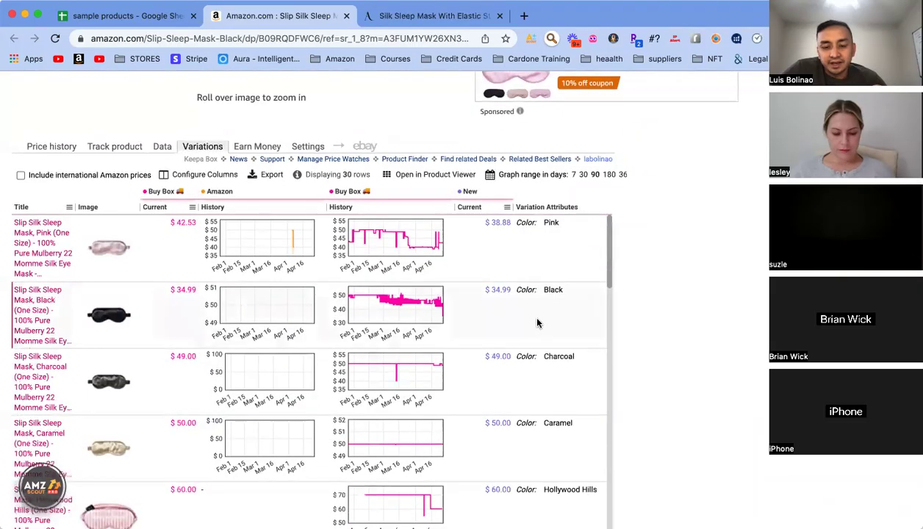
scroll(493, 319, down, 3)
scroll(495, 324, down, 6)
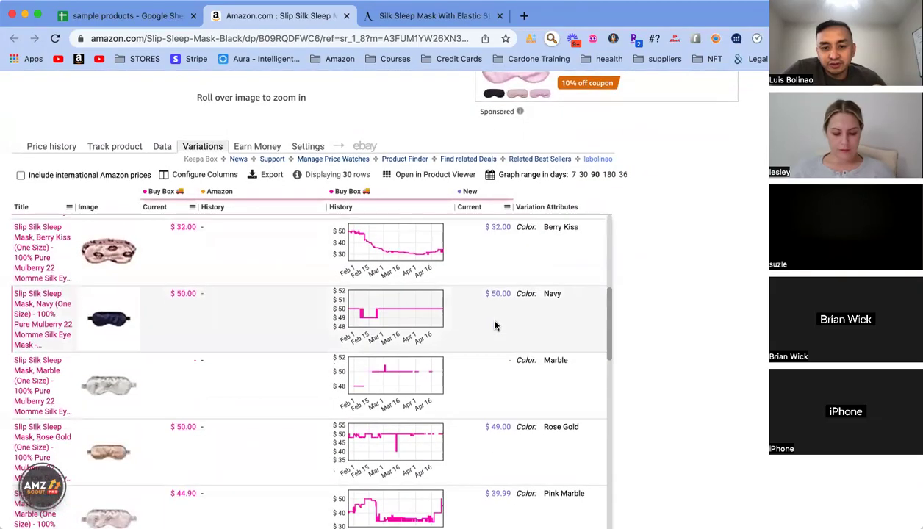
scroll(495, 325, down, 6)
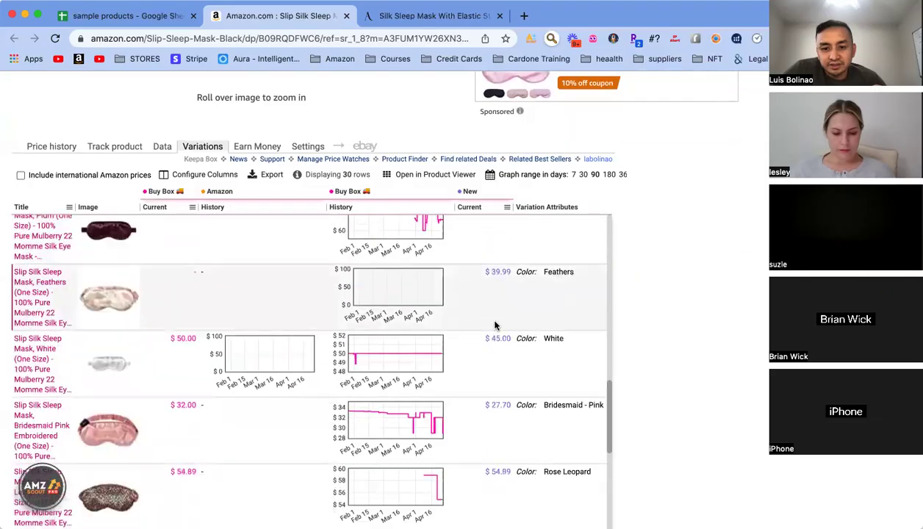
scroll(532, 355, down, 4)
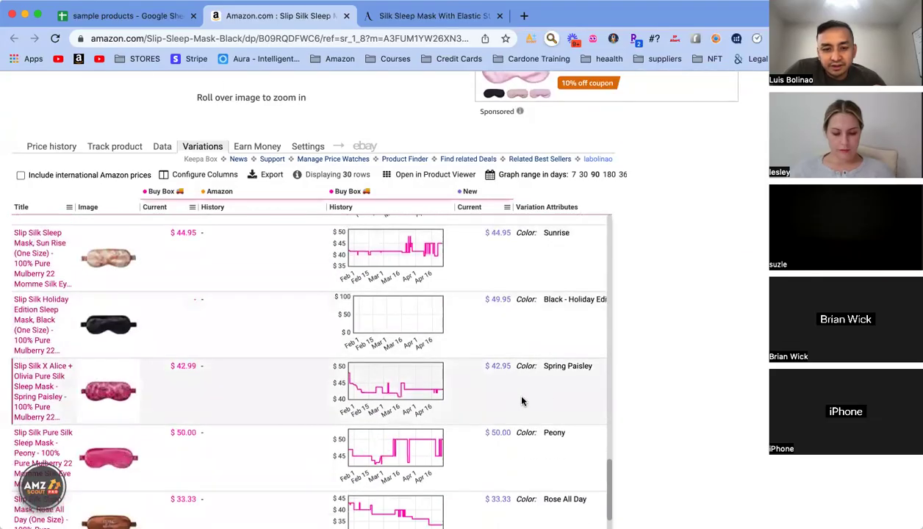
scroll(517, 391, right, 2)
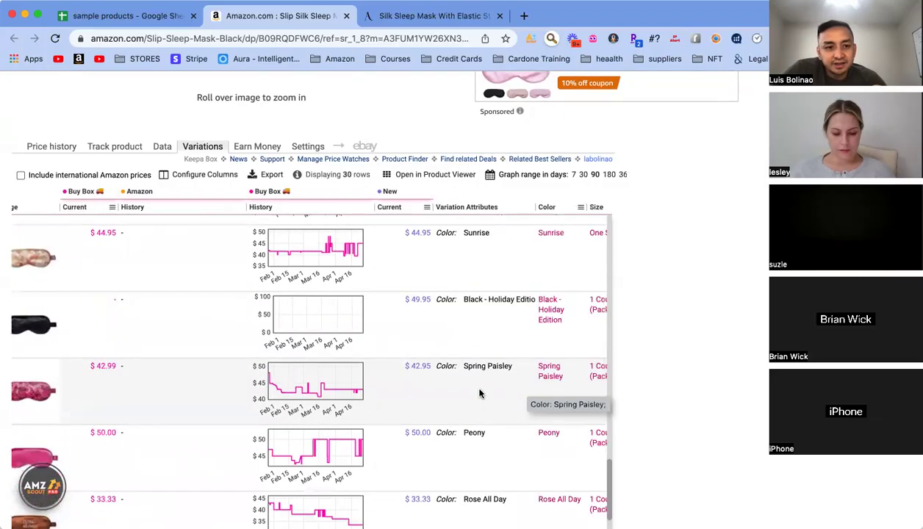
scroll(476, 386, right, 3)
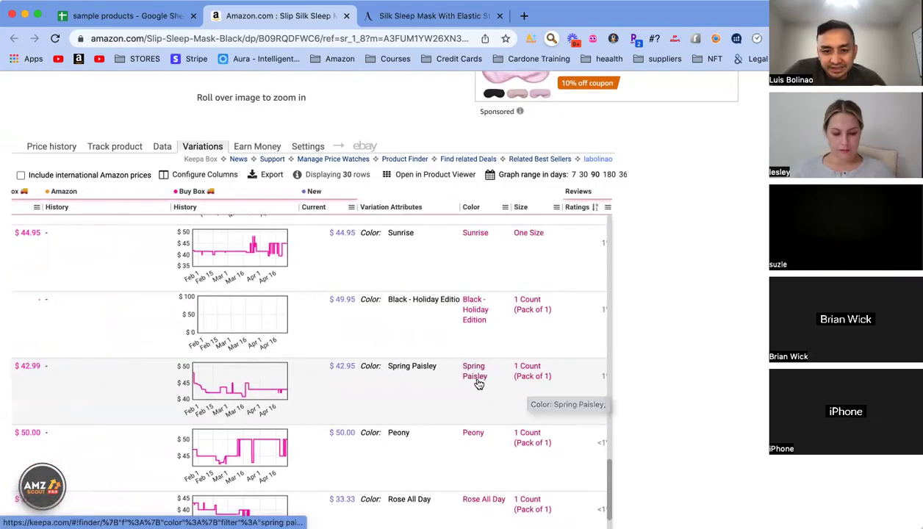
scroll(476, 383, right, 1)
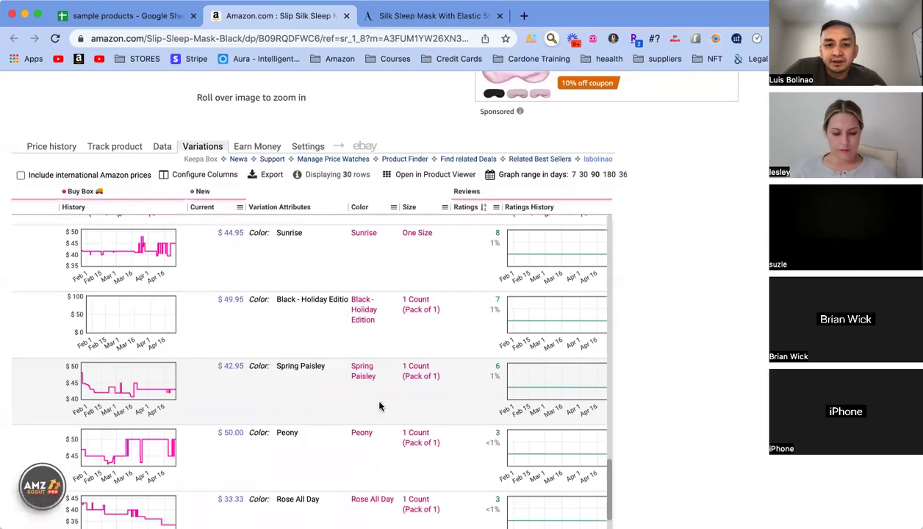
scroll(380, 405, left, 1)
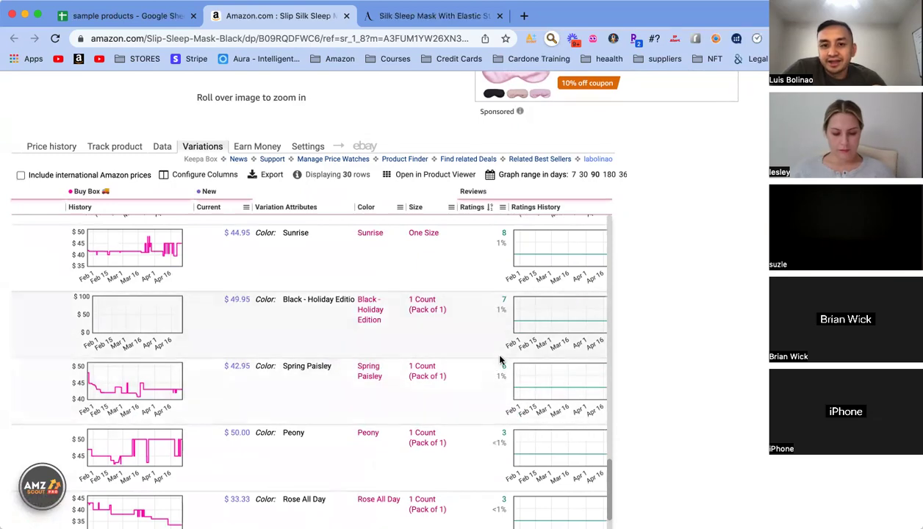
Step: Review the Spring Paisley mask's estimated sales, sale price, profit and competing offers in SellerAmp
scroll(699, 294, up, 6)
scroll(700, 294, up, 10)
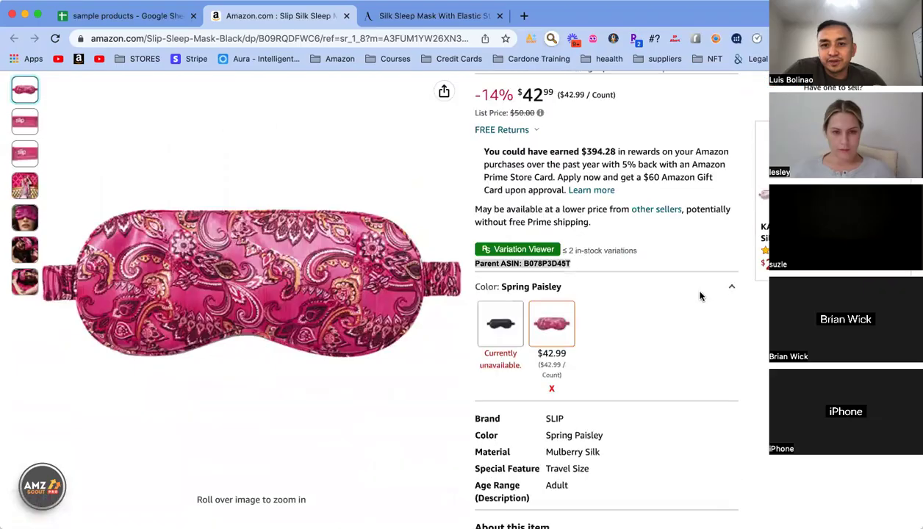
scroll(590, 213, down, 10)
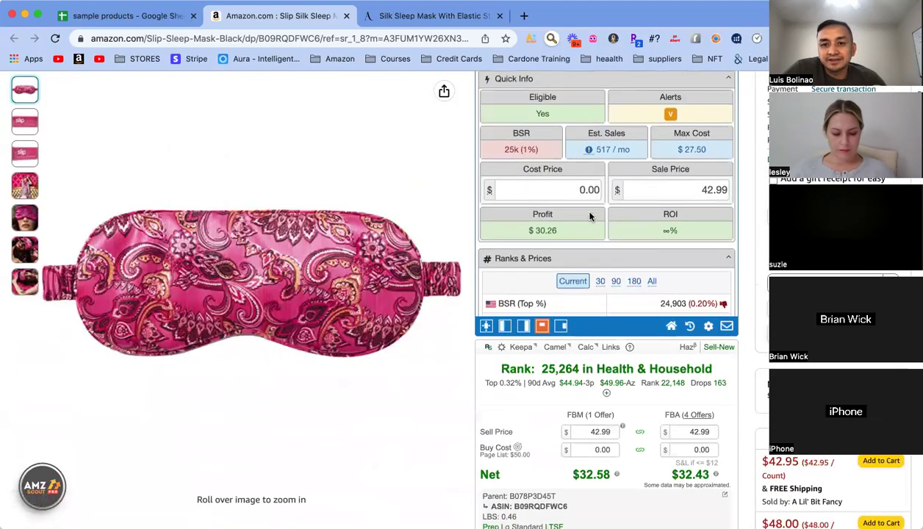
scroll(589, 214, down, 10)
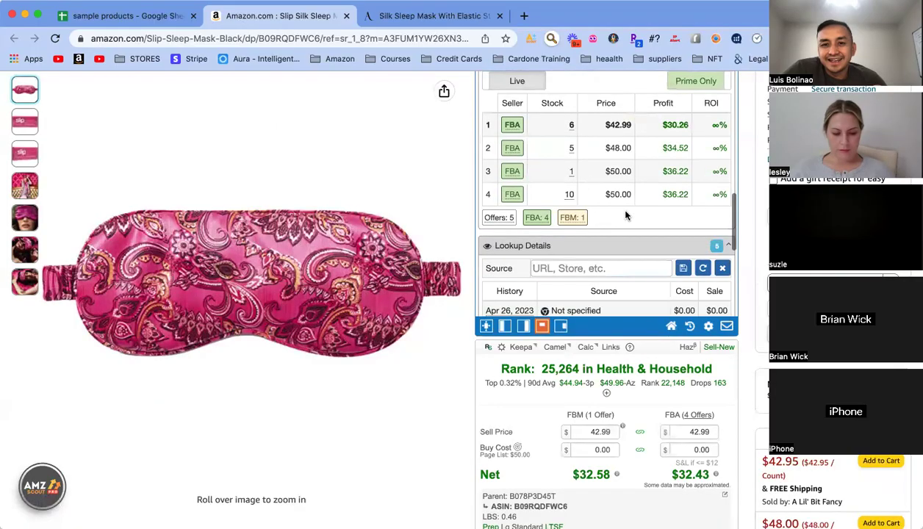
scroll(654, 215, up, 10)
scroll(654, 215, up, 5)
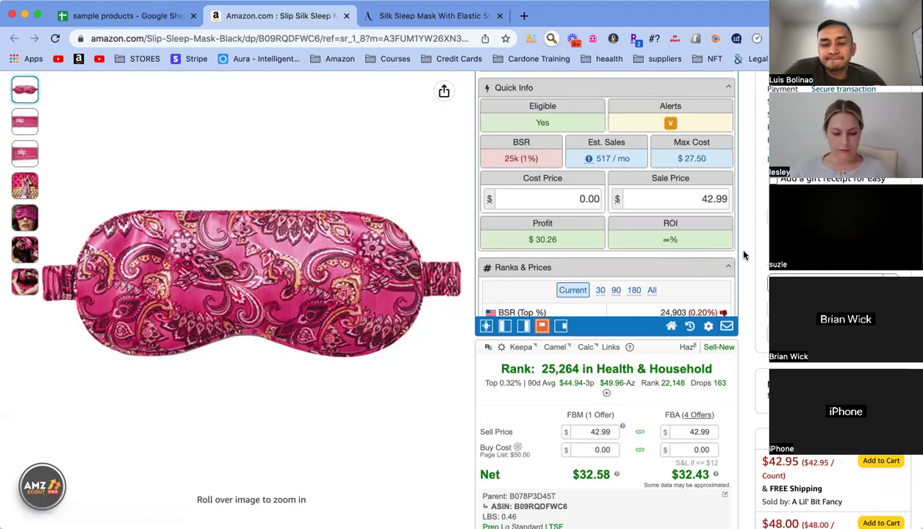
Step: Examine the Spring Paisley listing's rank and price data, SellerAmp alerts, seller stock and lookup history
scroll(729, 246, down, 3)
scroll(729, 246, up, 3)
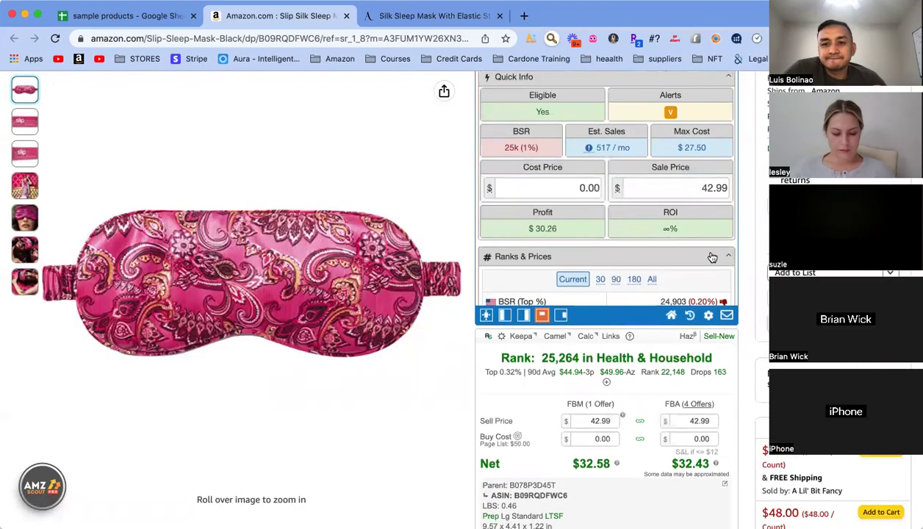
scroll(738, 272, down, 10)
scroll(743, 280, up, 10)
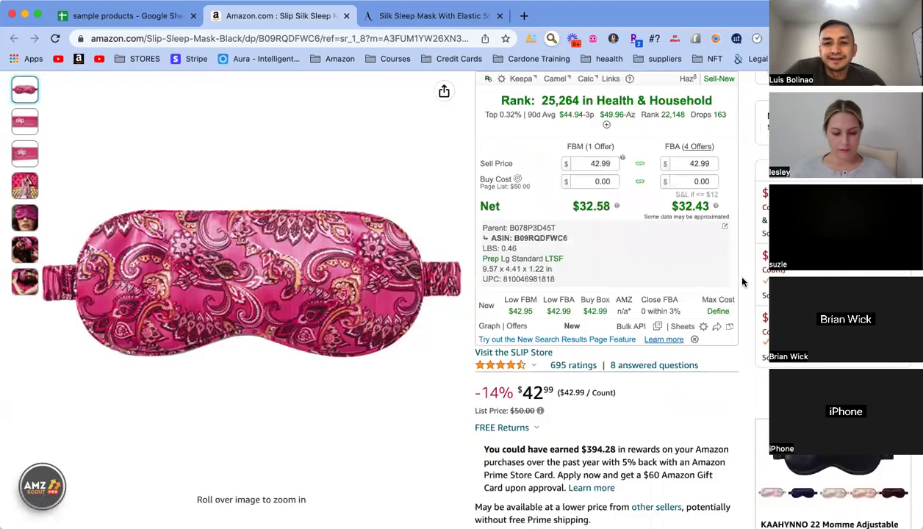
scroll(631, 308, down, 3)
scroll(598, 318, down, 15)
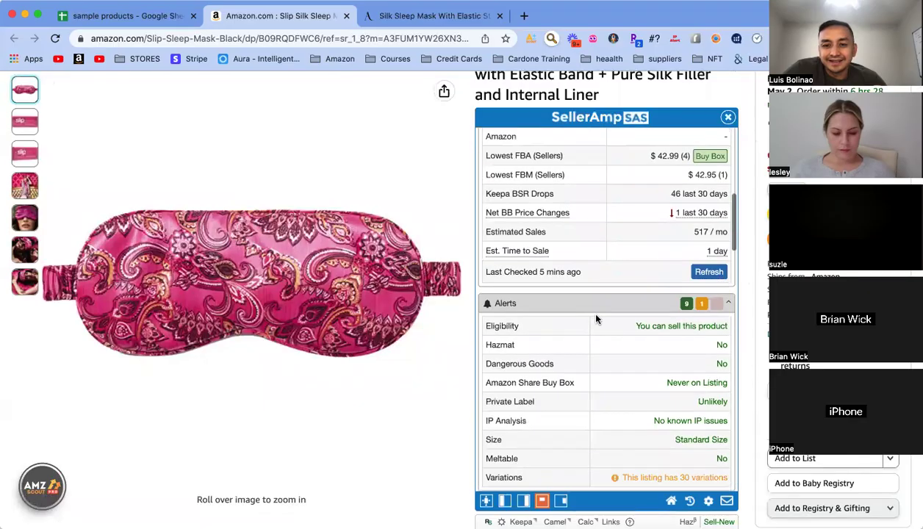
scroll(598, 318, down, 5)
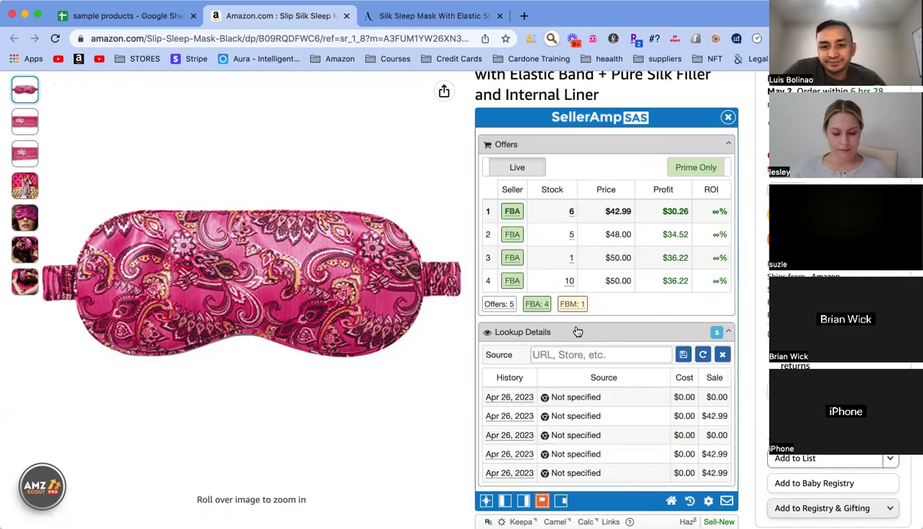
scroll(632, 348, up, 15)
scroll(632, 348, up, 7)
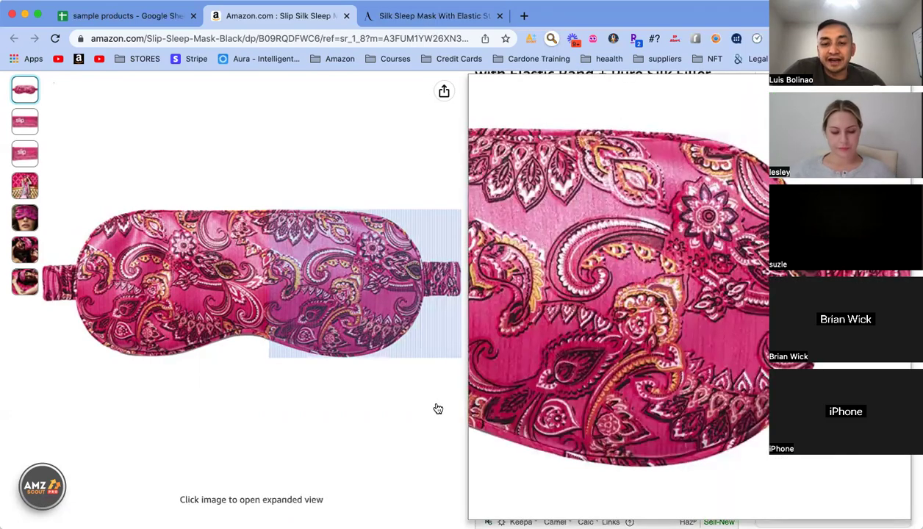
Step: Compare the current prices and Buy Box histories of all mask colours in the Keepa variations table
scroll(438, 408, down, 10)
scroll(438, 408, down, 4)
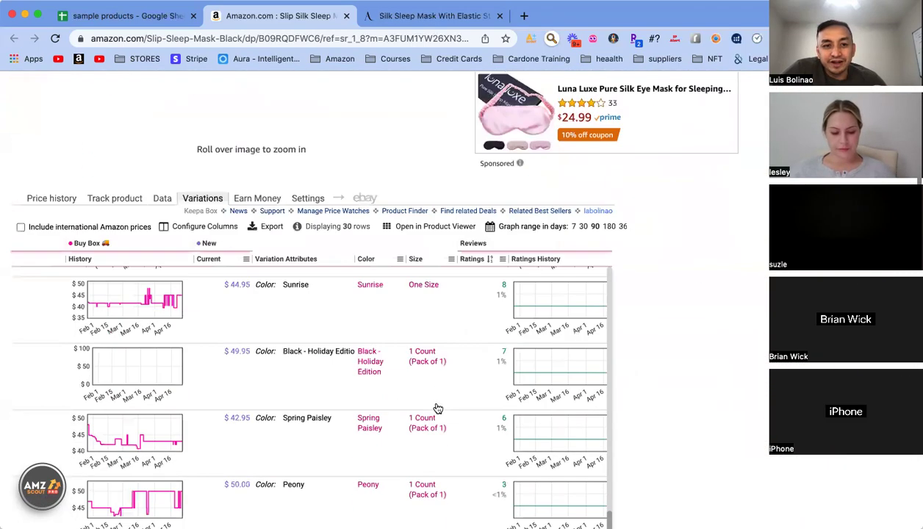
scroll(486, 381, left, 6)
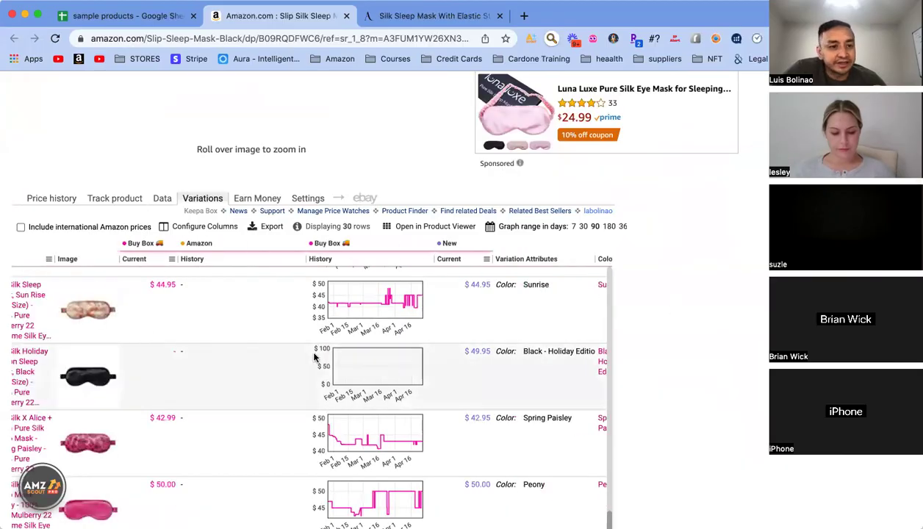
scroll(314, 358, left, 1)
scroll(315, 358, down, 3)
scroll(258, 377, down, 5)
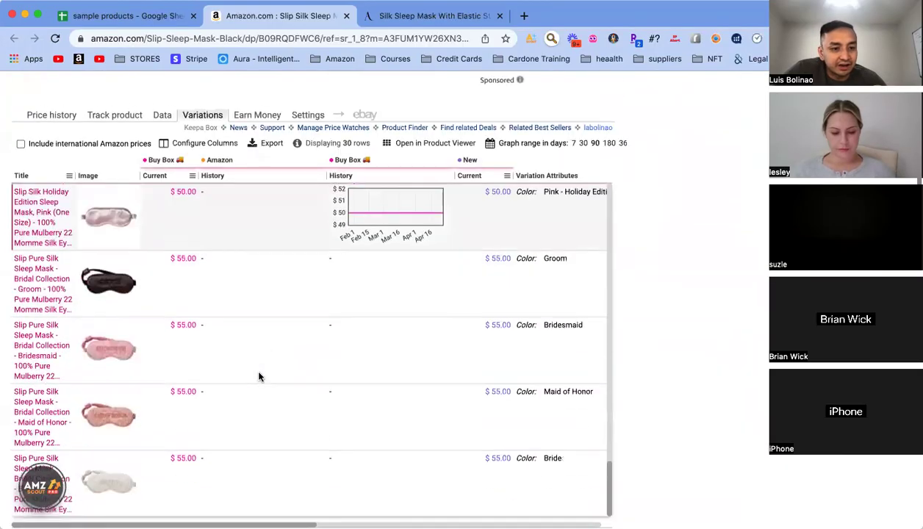
scroll(258, 377, up, 5)
scroll(258, 377, up, 15)
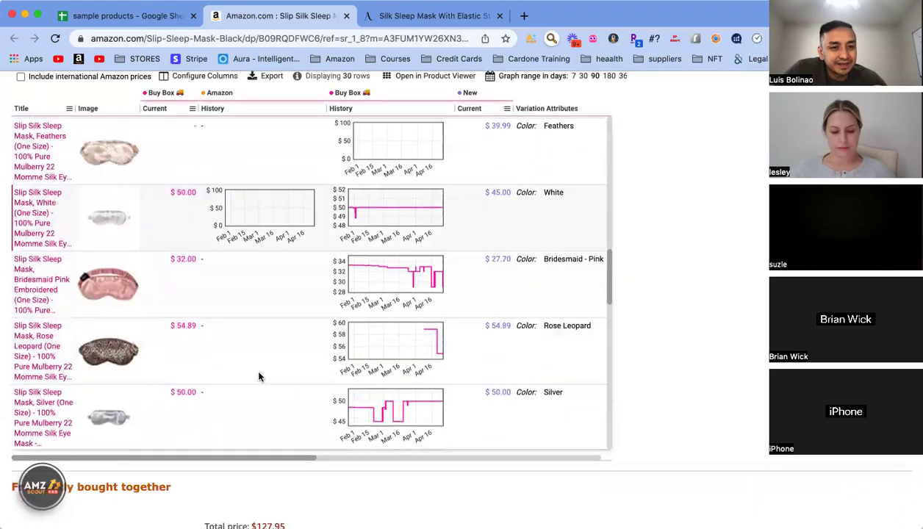
scroll(656, 329, up, 2)
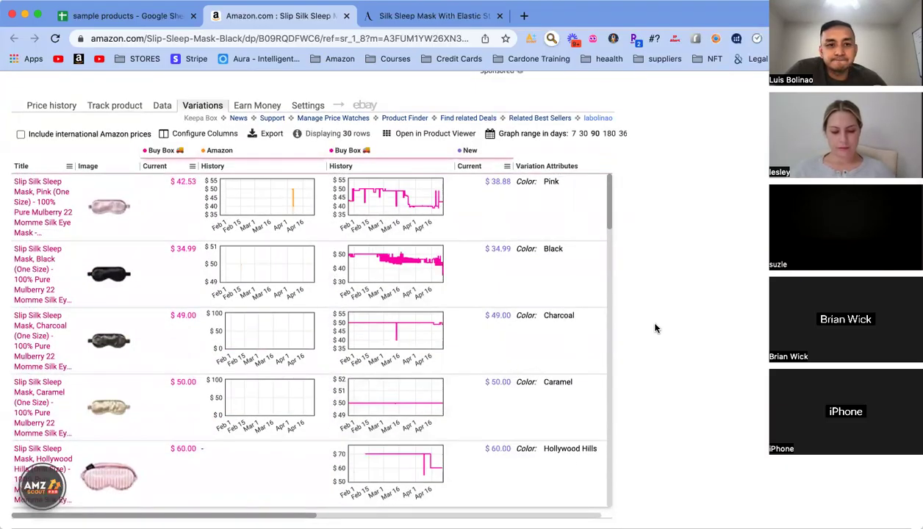
Step: Return to the colour options and switch the listing back to the Black variation
scroll(653, 269, up, 3)
scroll(652, 269, up, 10)
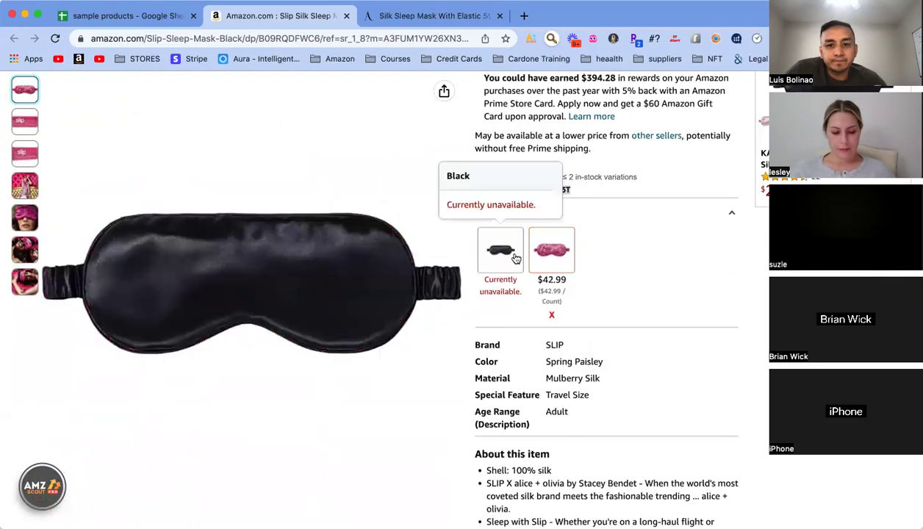
click(516, 258)
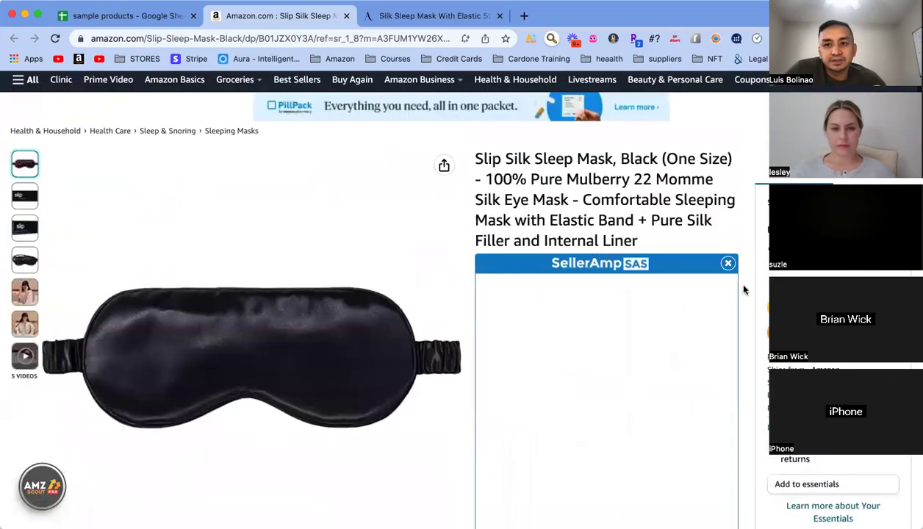
Step: Load the full list of SellerAmp offers for the Black mask and highlight the two lowest-priced FBA offers to compare their stock and profit
scroll(646, 294, down, 6)
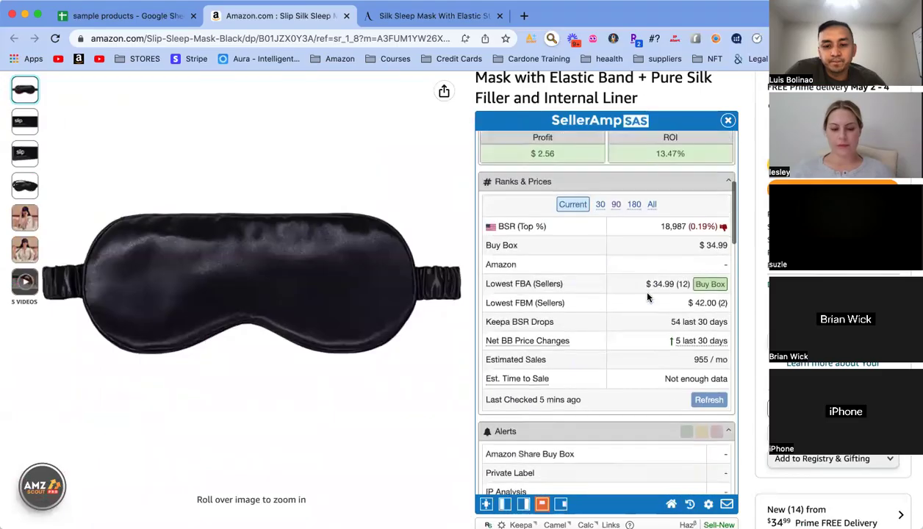
scroll(648, 297, down, 12)
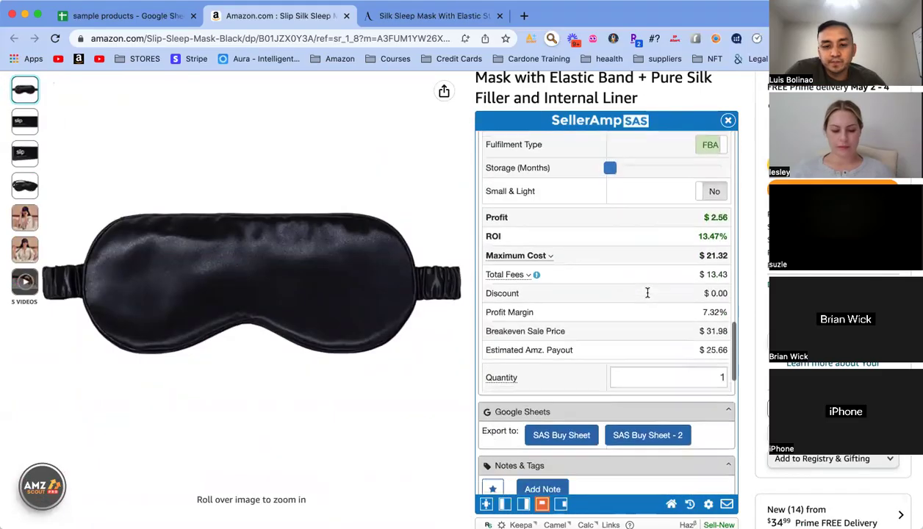
scroll(647, 294, down, 10)
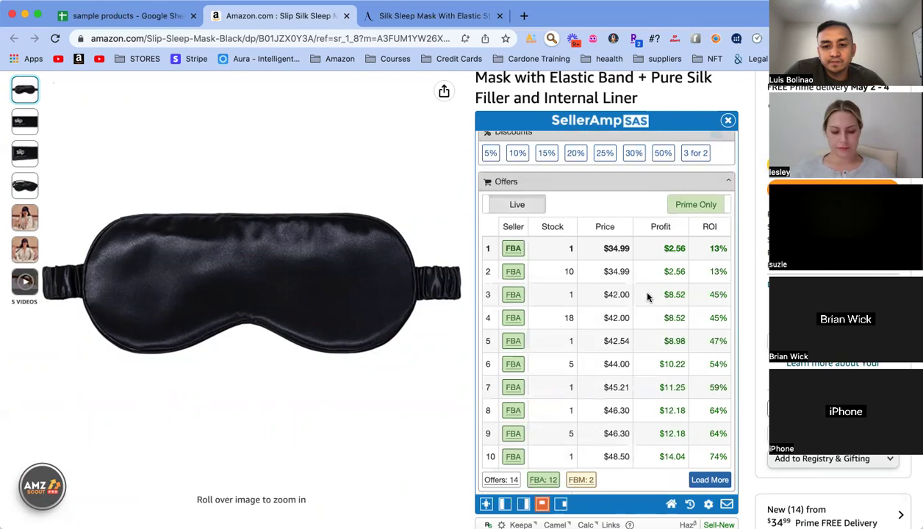
scroll(648, 297, down, 3)
click(707, 424)
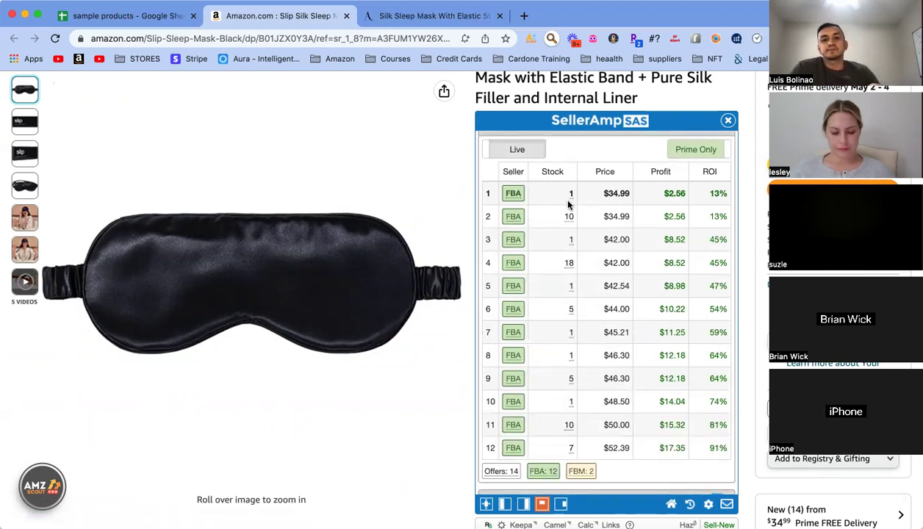
drag(557, 197, 726, 216)
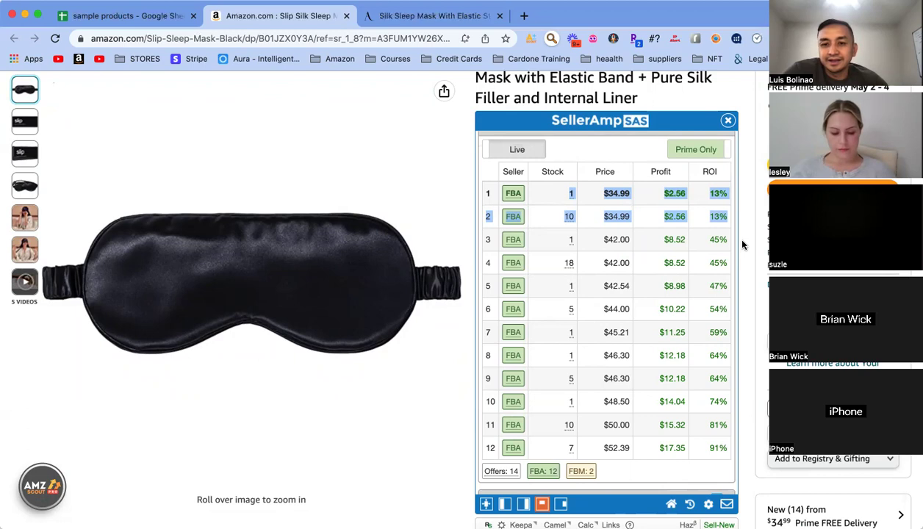
drag(571, 195, 612, 229)
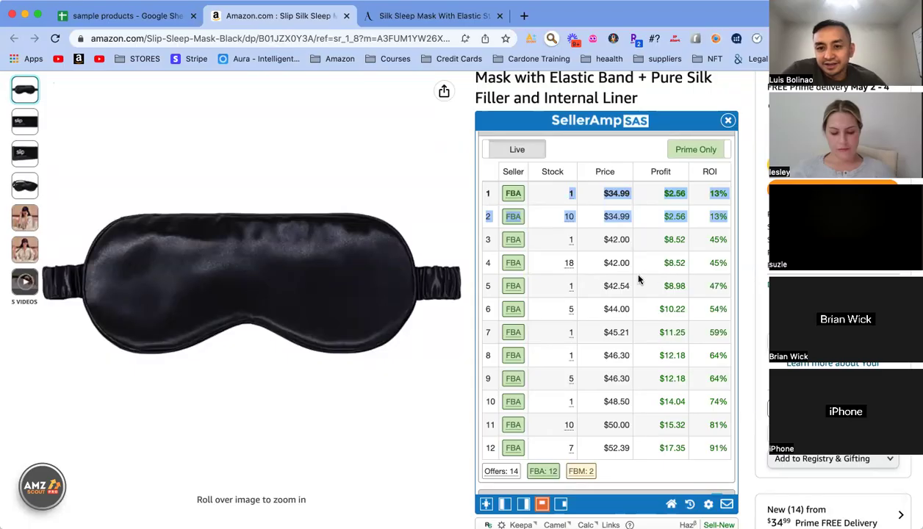
drag(491, 219, 619, 287)
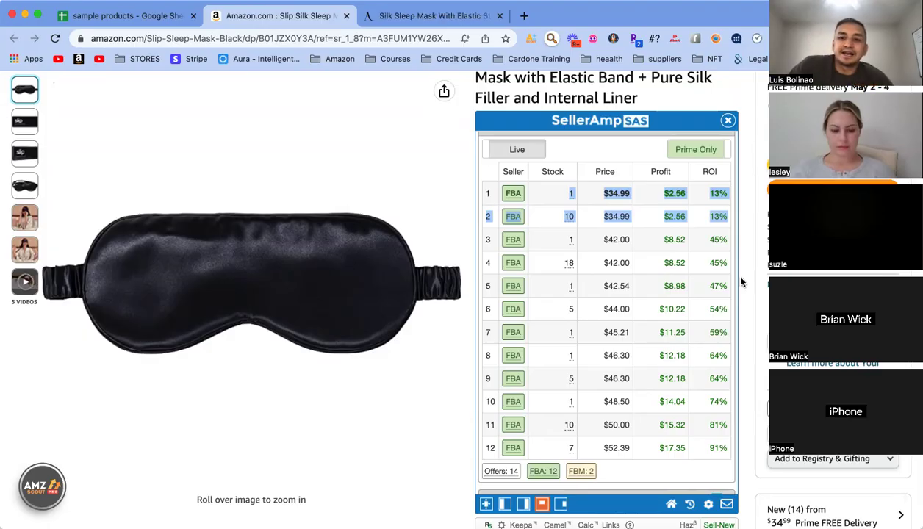
Step: Examine the Black mask's Keepa price history with the range set to Year
scroll(741, 281, down, 10)
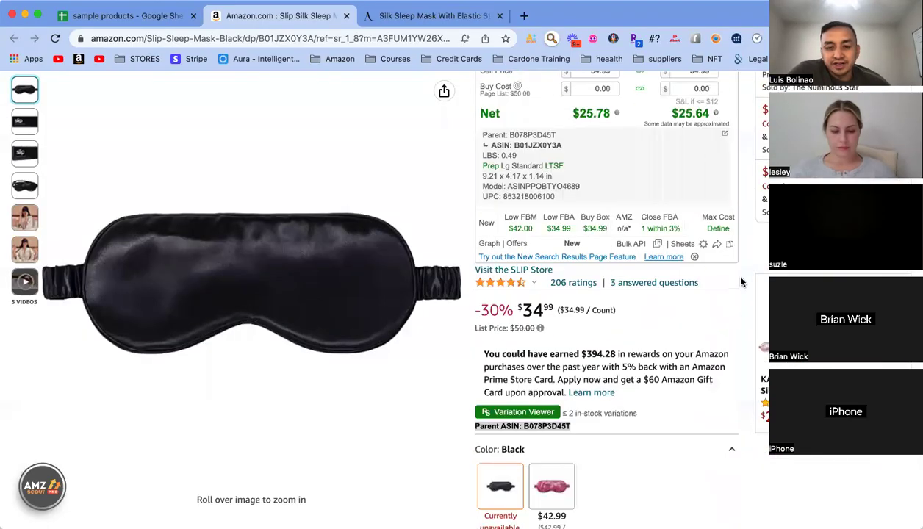
scroll(741, 281, down, 15)
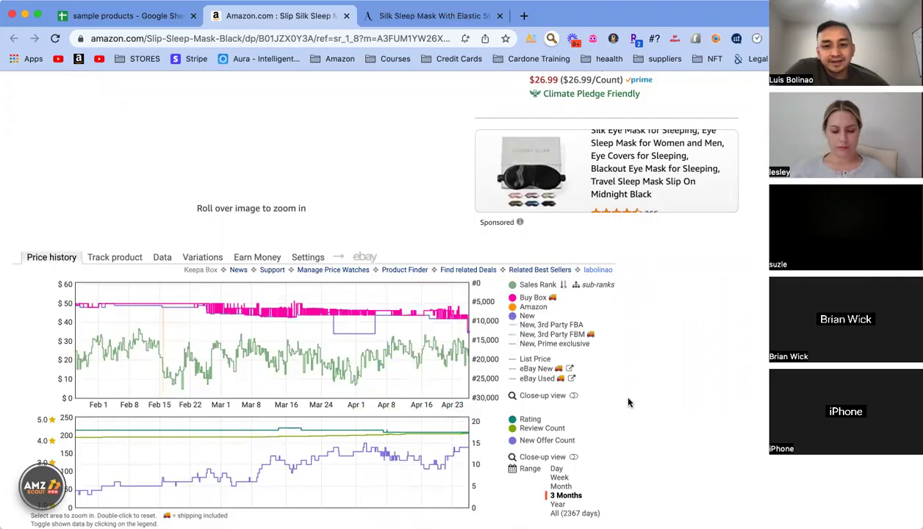
scroll(629, 402, down, 2)
click(558, 438)
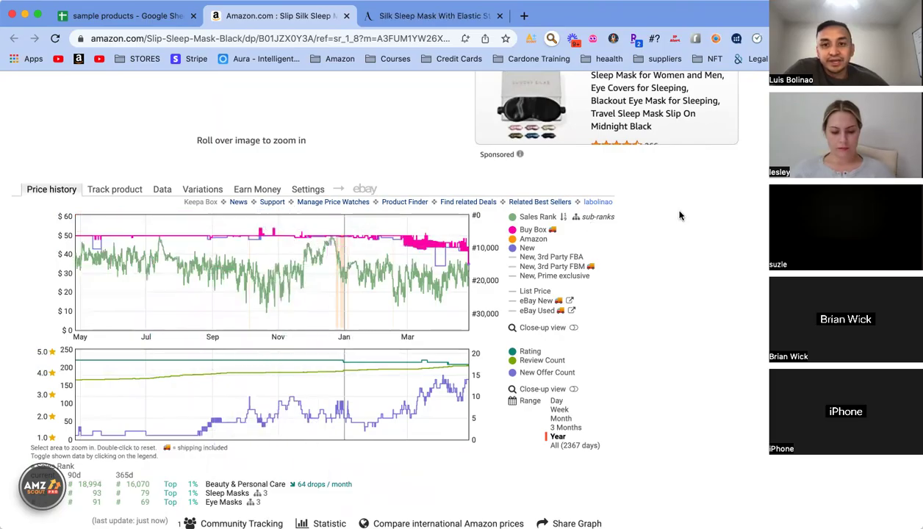
Step: Compare the stock, prices and ROI of the competing FBA offers with the one-year Keepa price and offer-count history
scroll(679, 215, up, 15)
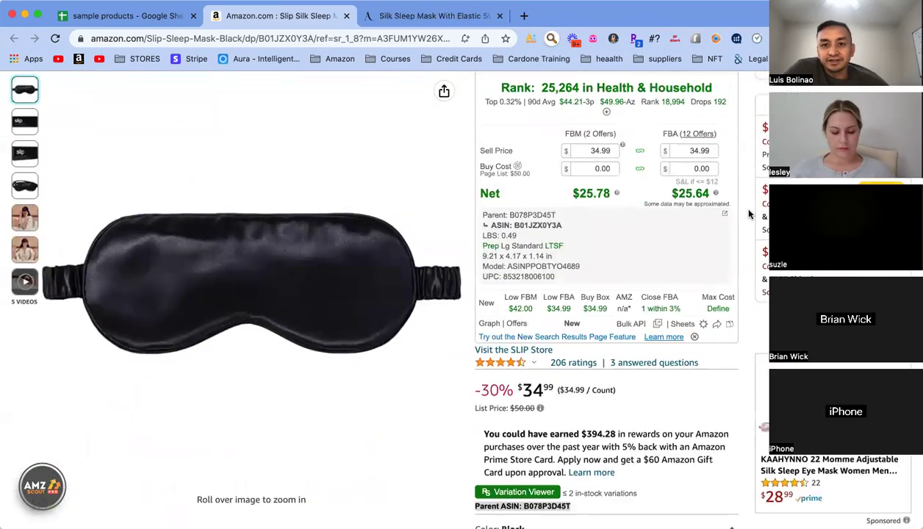
scroll(588, 210, up, 3)
scroll(640, 156, up, 6)
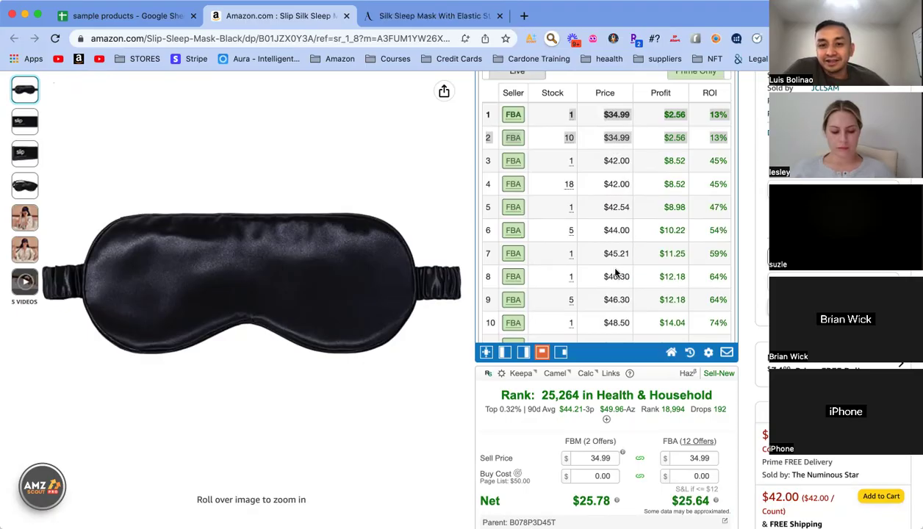
scroll(621, 278, down, 2)
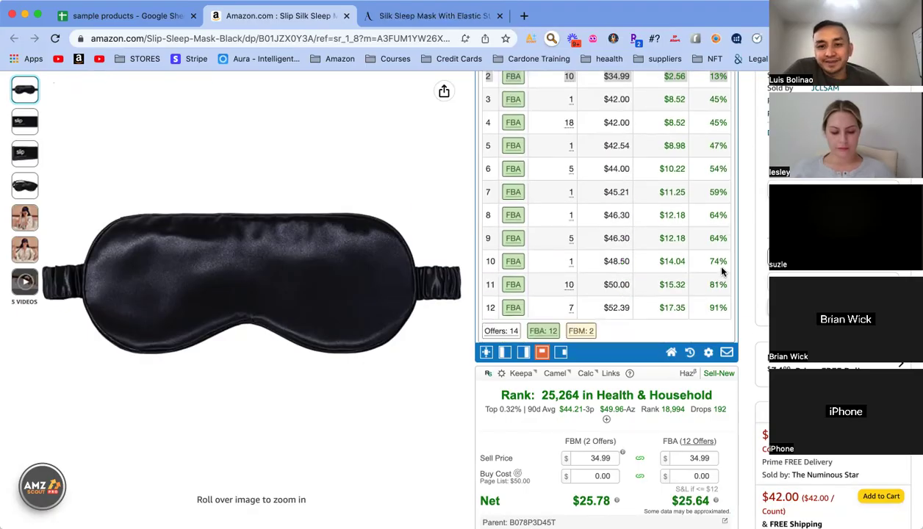
scroll(741, 257, down, 5)
scroll(742, 259, up, 4)
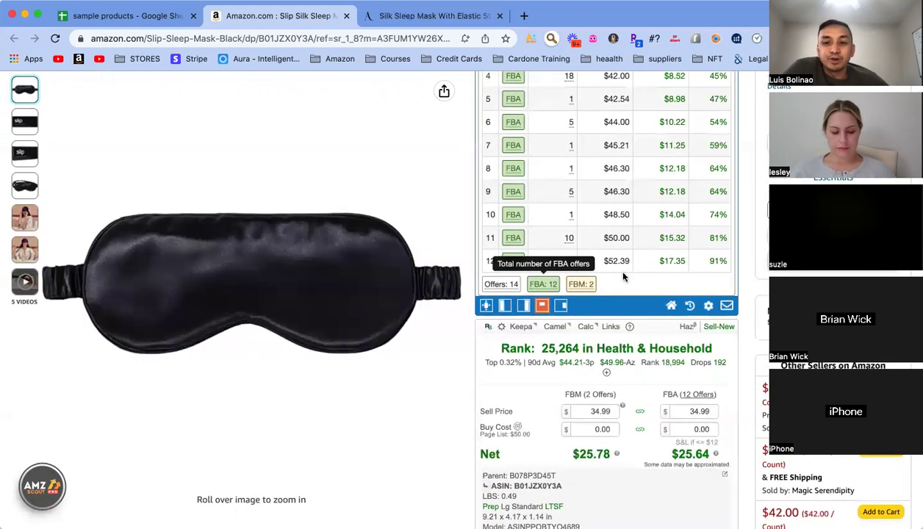
scroll(745, 291, down, 15)
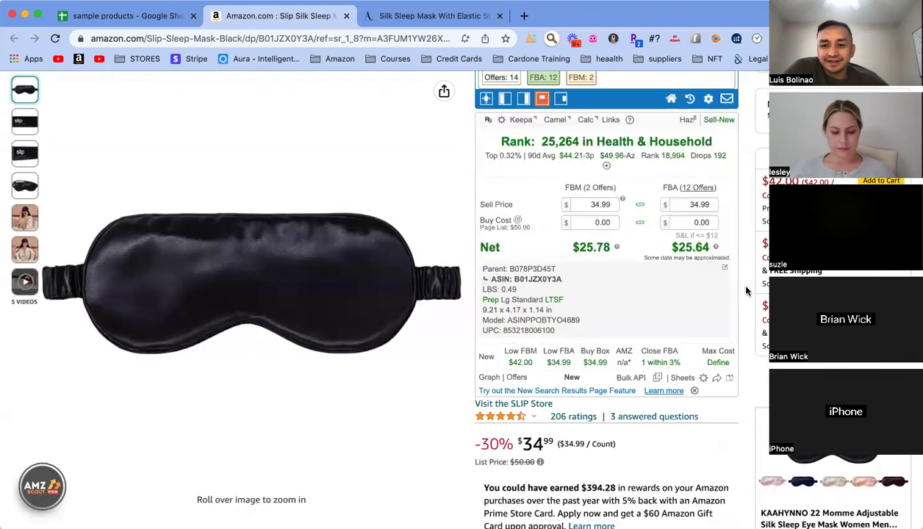
scroll(745, 292, down, 8)
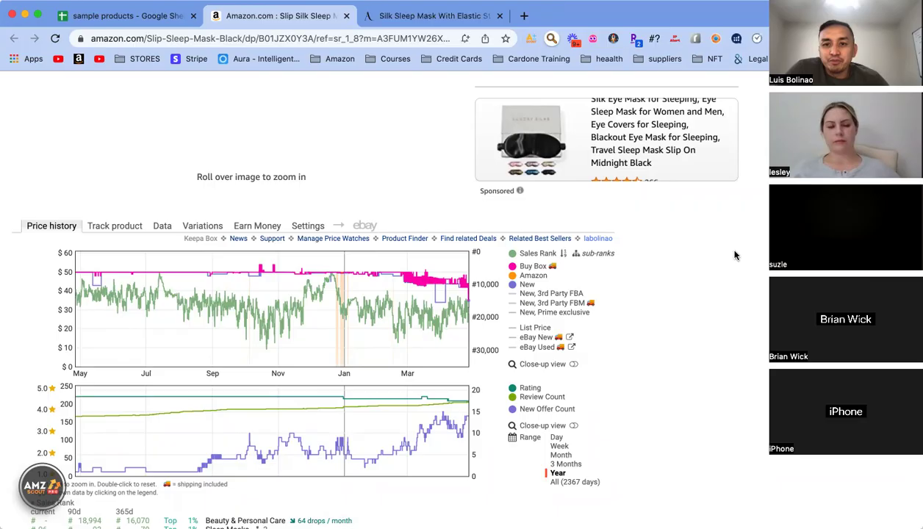
Step: Return to SellerAmp and review the Black mask's offers, estimated sales, time to sale and listing alerts
scroll(735, 255, up, 10)
scroll(735, 255, up, 10)
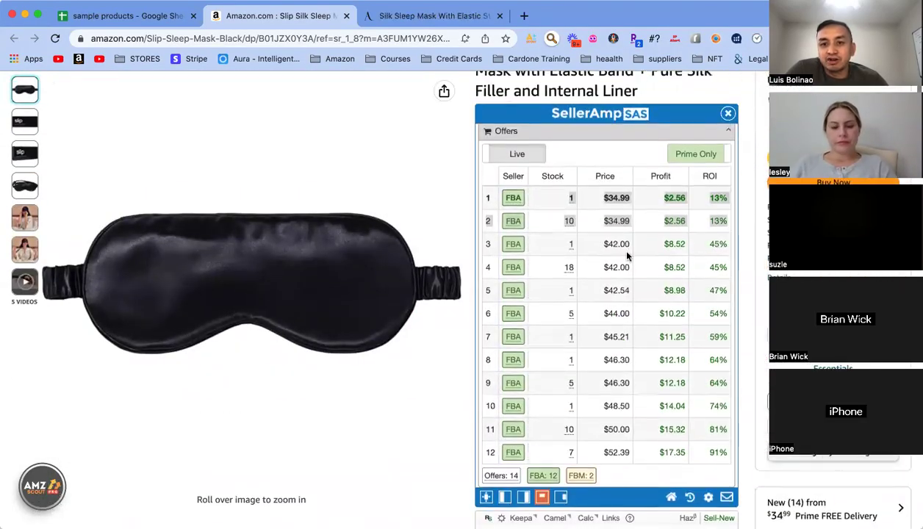
scroll(633, 302, up, 8)
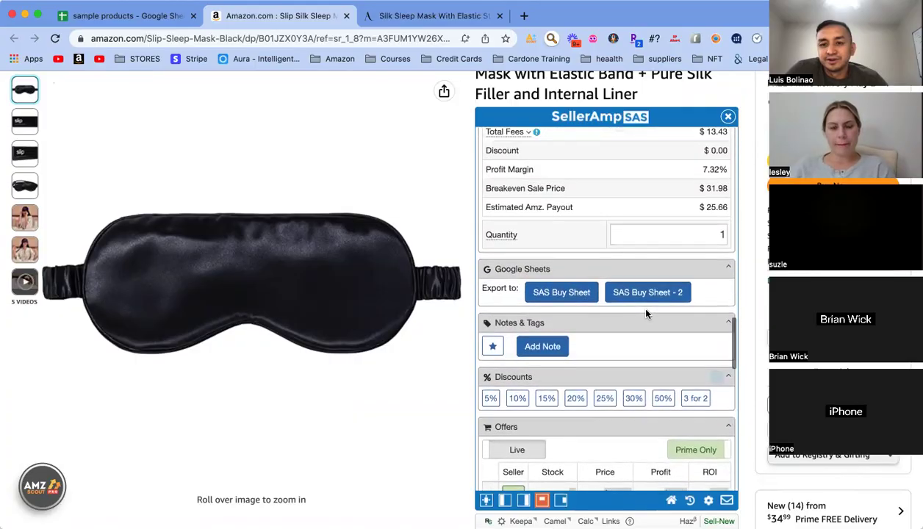
scroll(573, 301, up, 15)
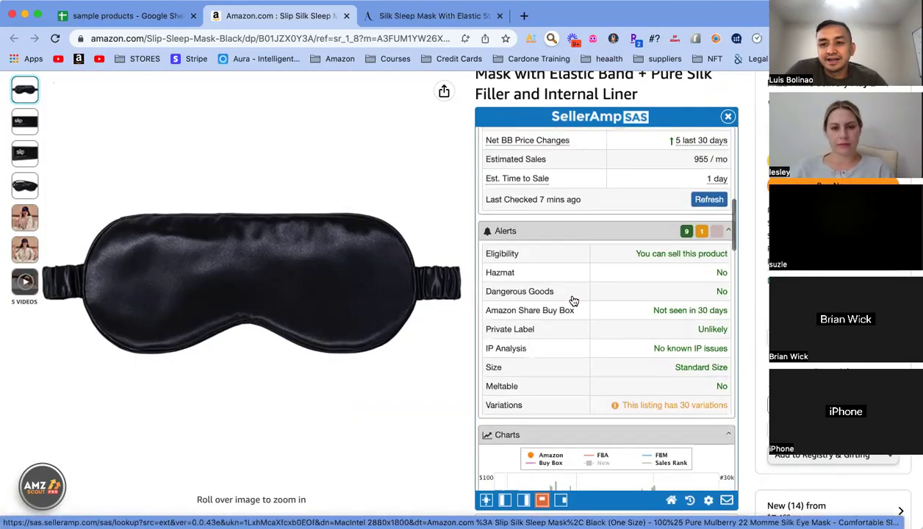
scroll(573, 300, up, 1)
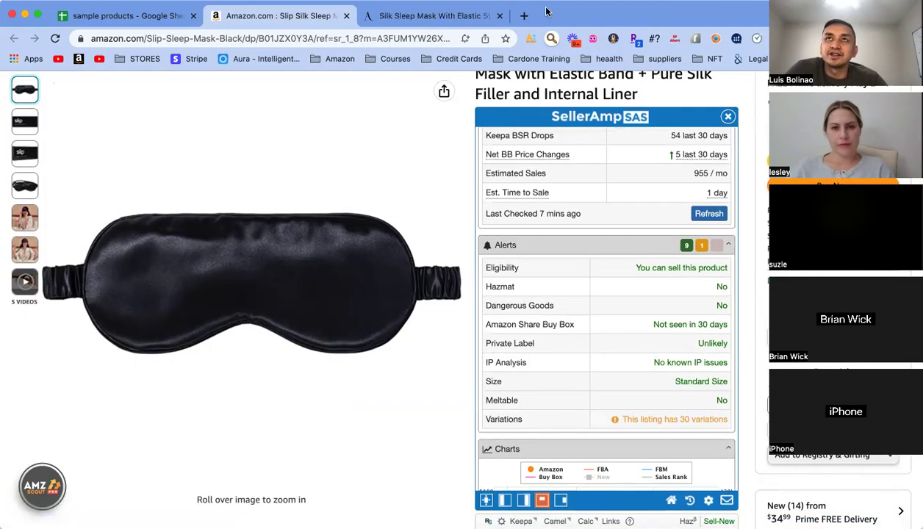